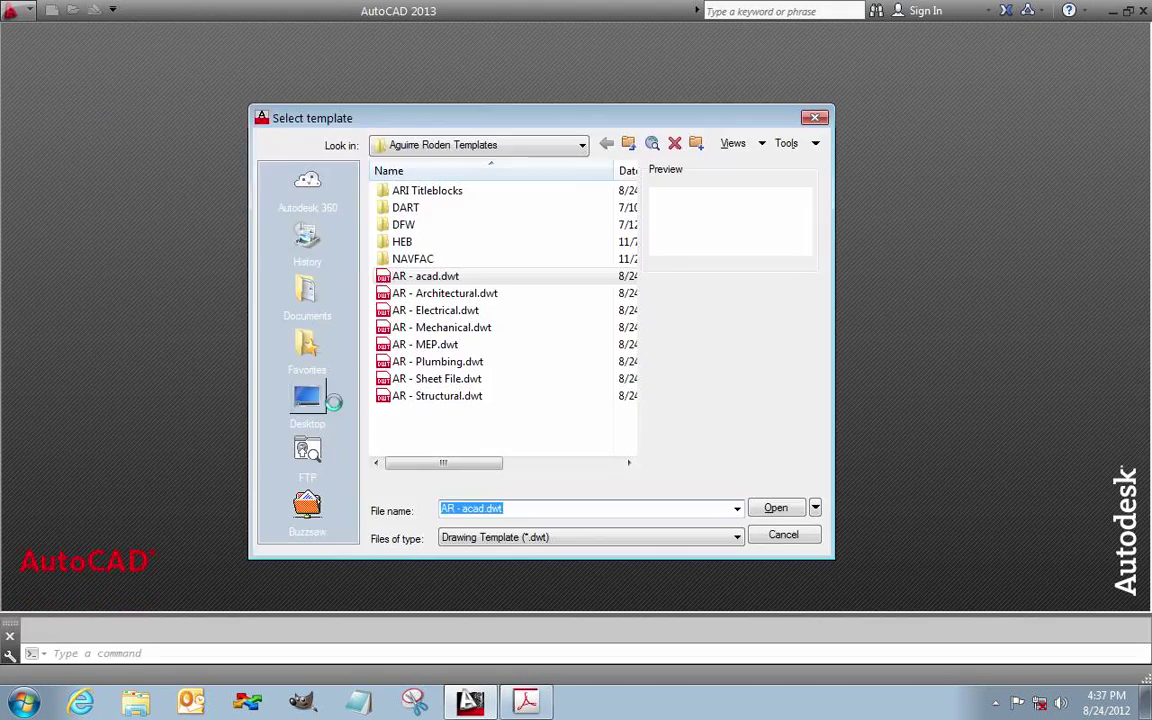
Choose the AR - Sheet File.dwt template in the Select template dialog
left_click(463, 381)
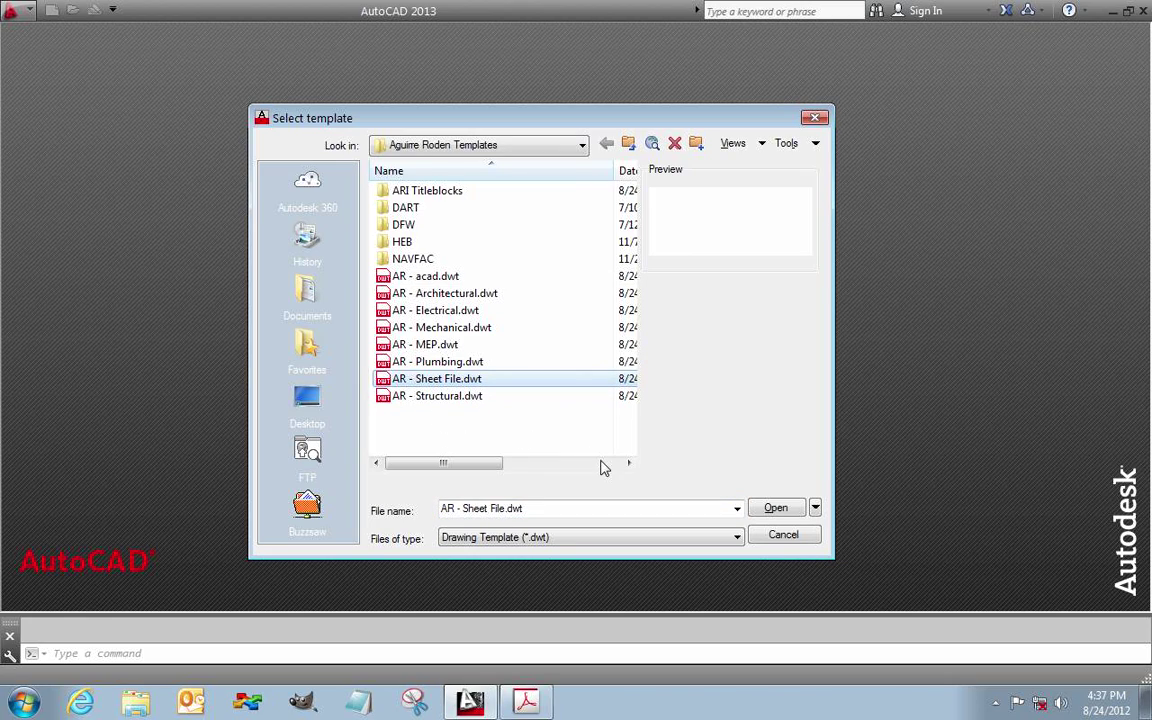
Create the drawing from the AR - Sheet File template and make G-XREF the current layer
left_click(776, 510)
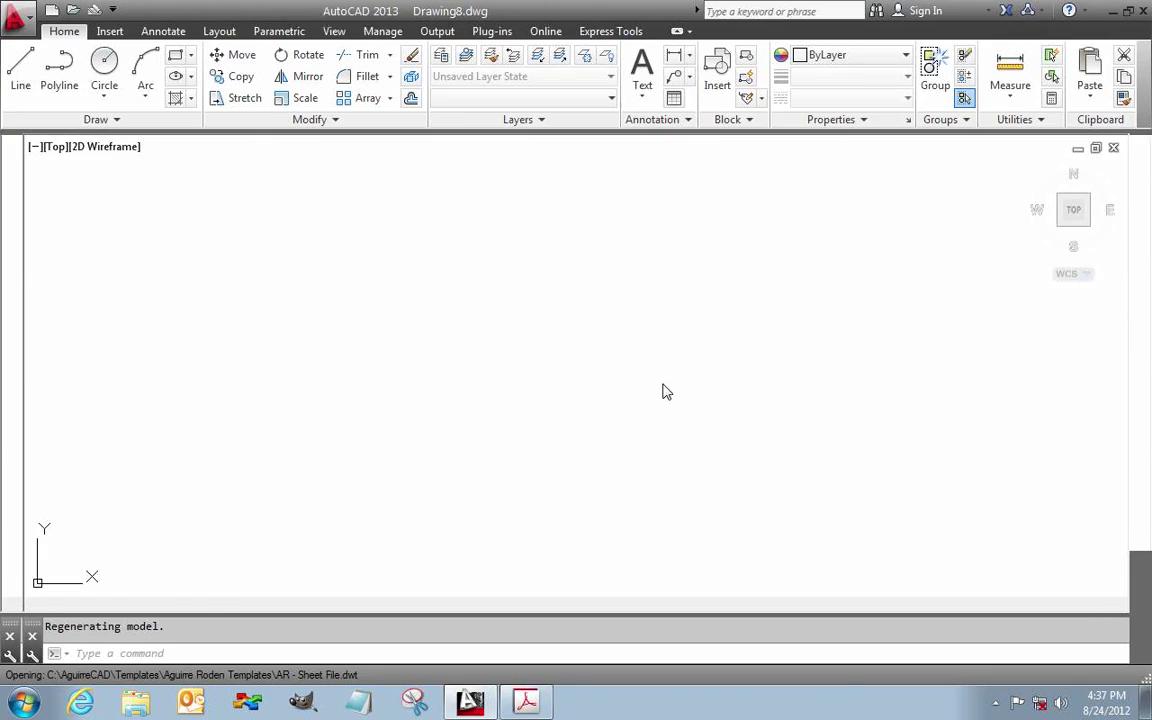
left_click(578, 100)
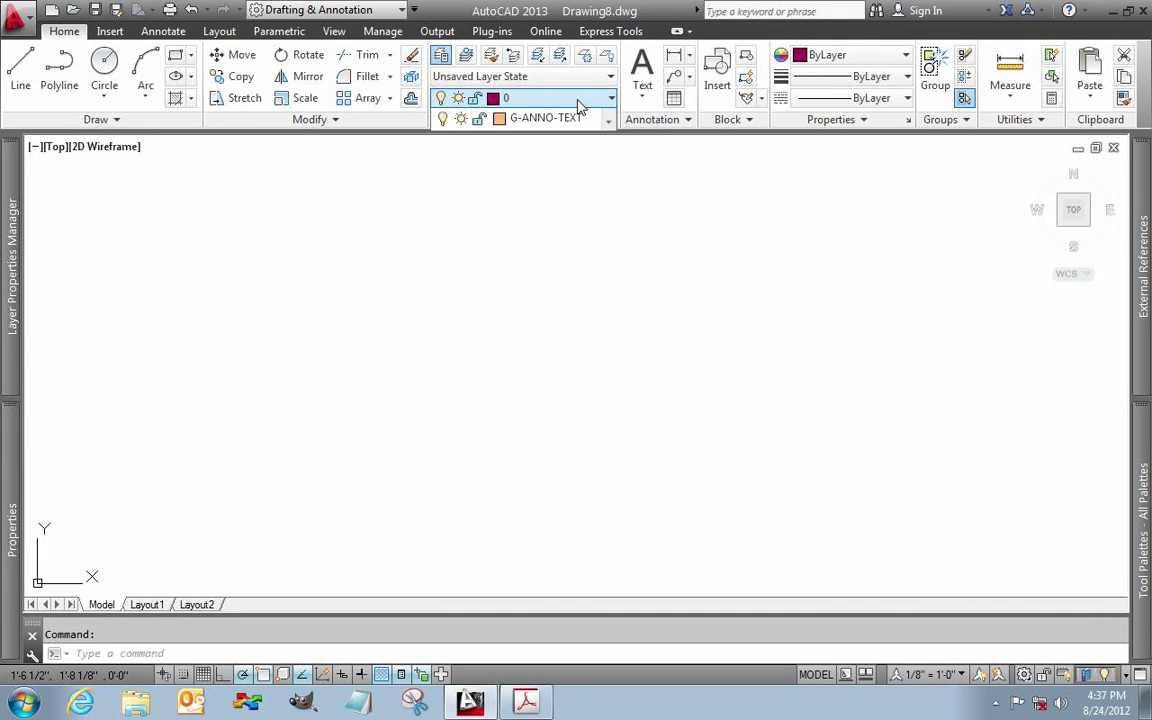
left_click(614, 278)
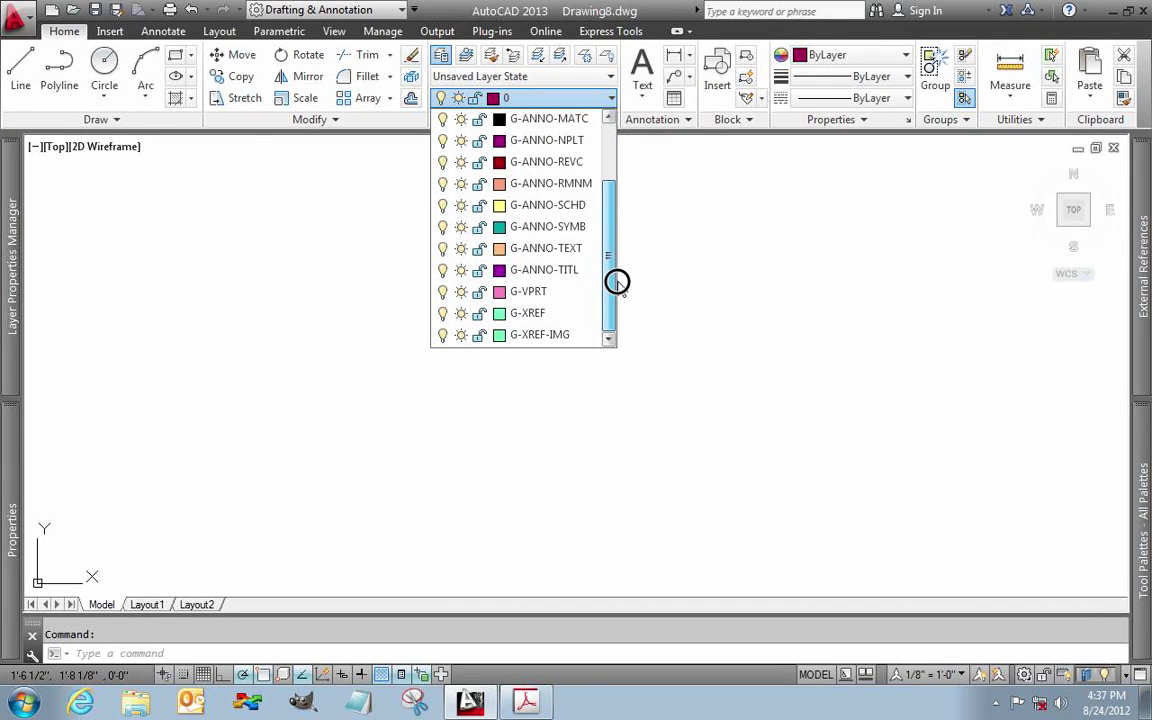
left_click(612, 122)
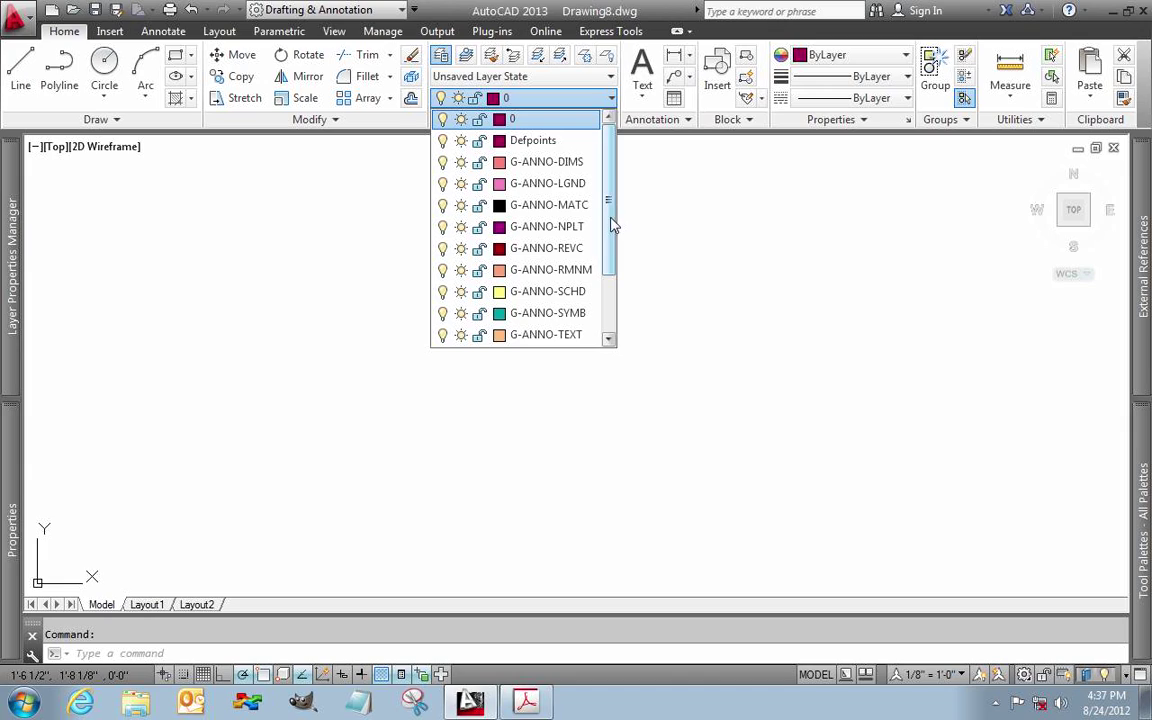
left_click_drag(612, 225, 613, 309)
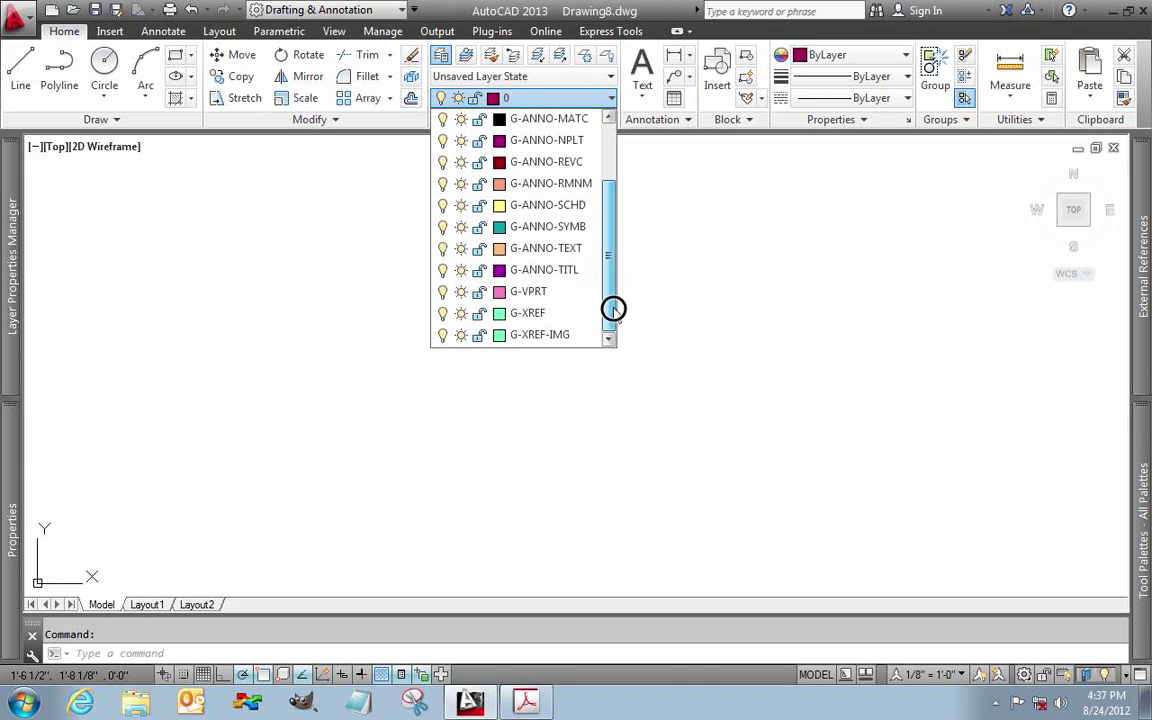
left_click(530, 314)
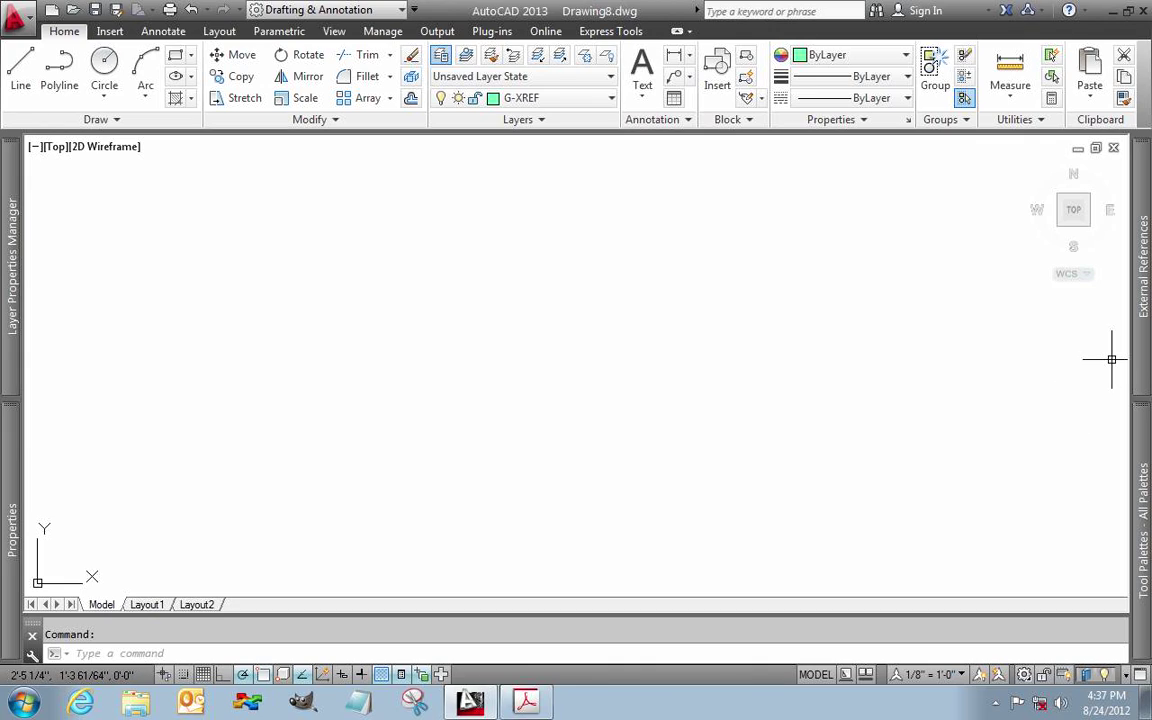
Save the drawing as A-101.dwg in the New folder under Documents
mouse_move(1140, 372)
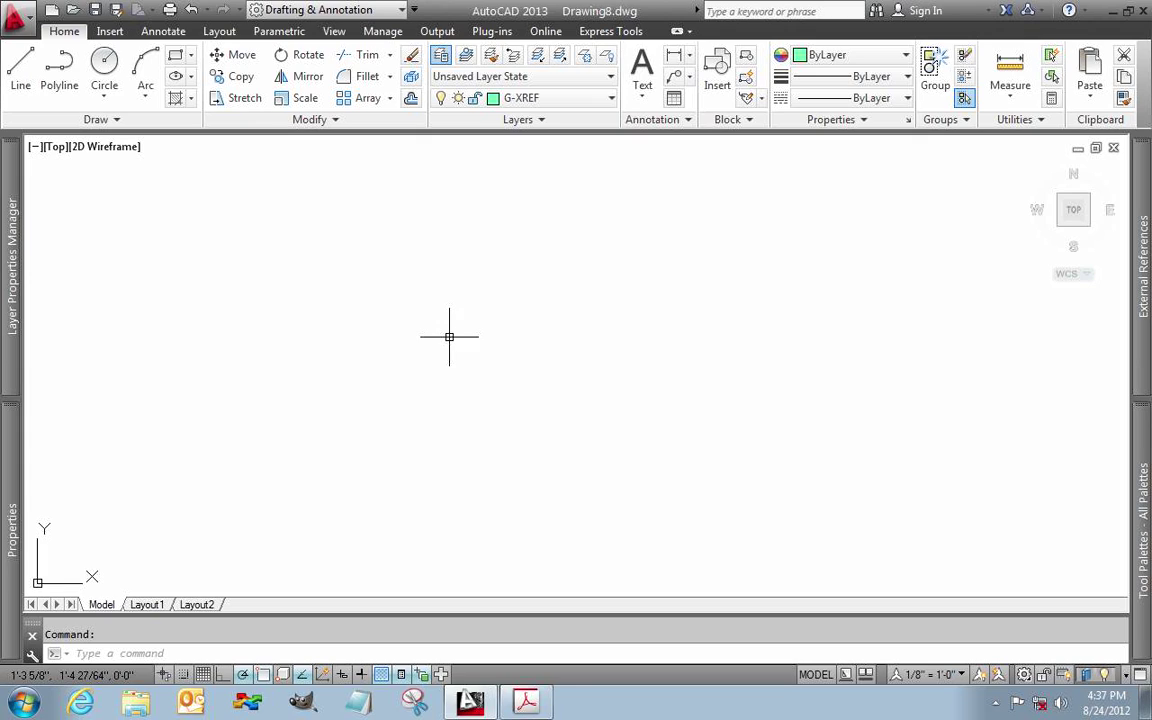
type("save")
key("Return")
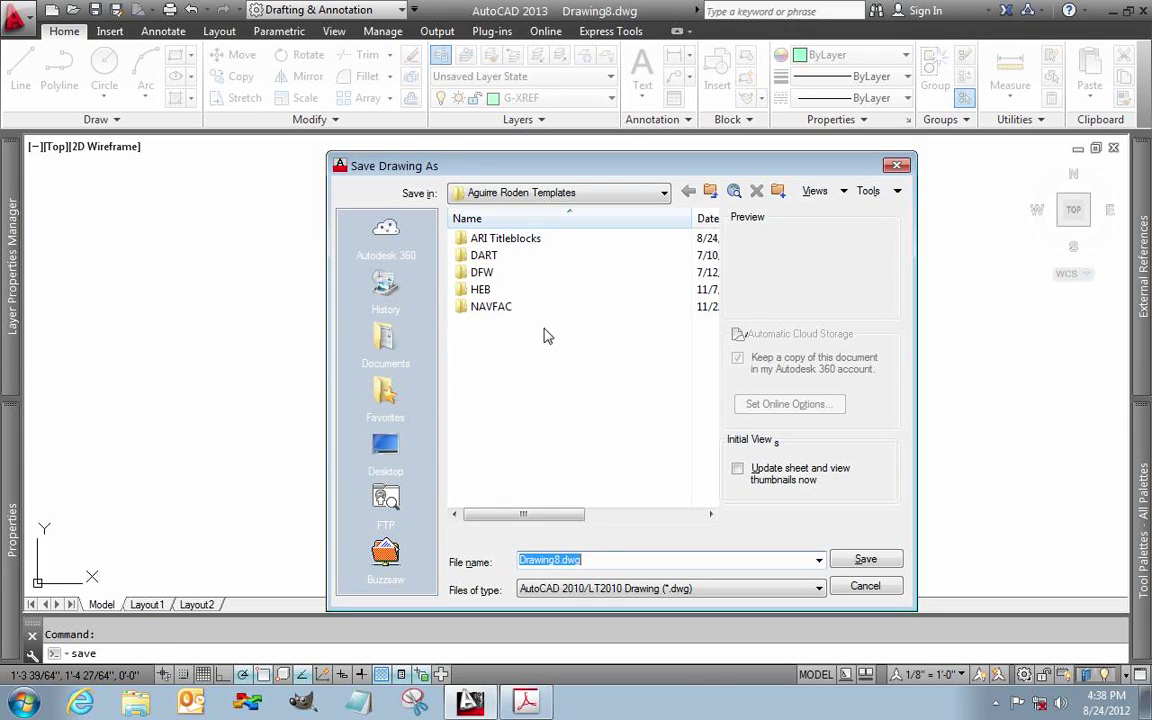
left_click(388, 360)
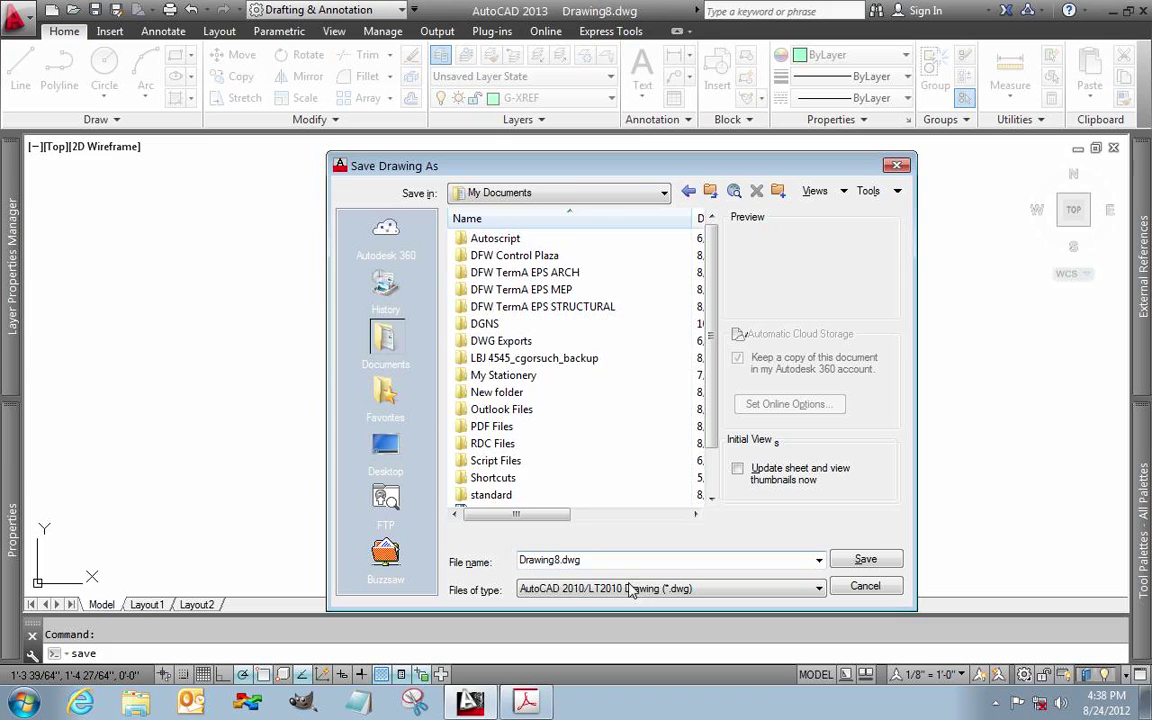
double_click(496, 392)
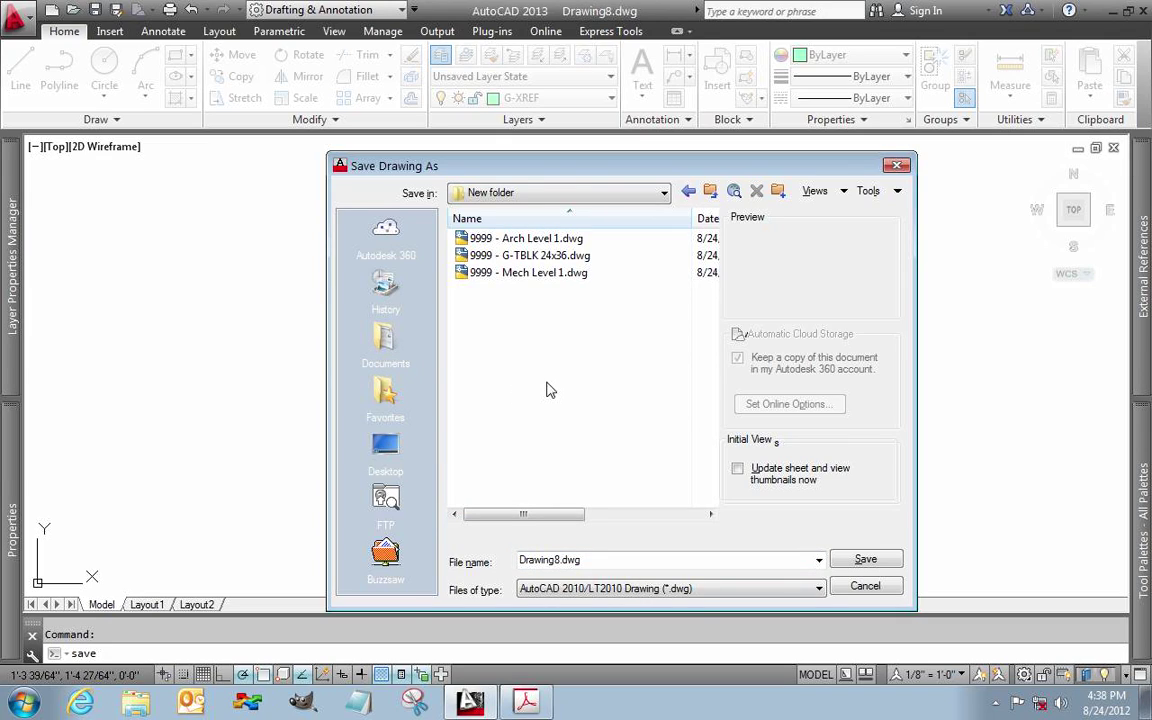
left_click(609, 563)
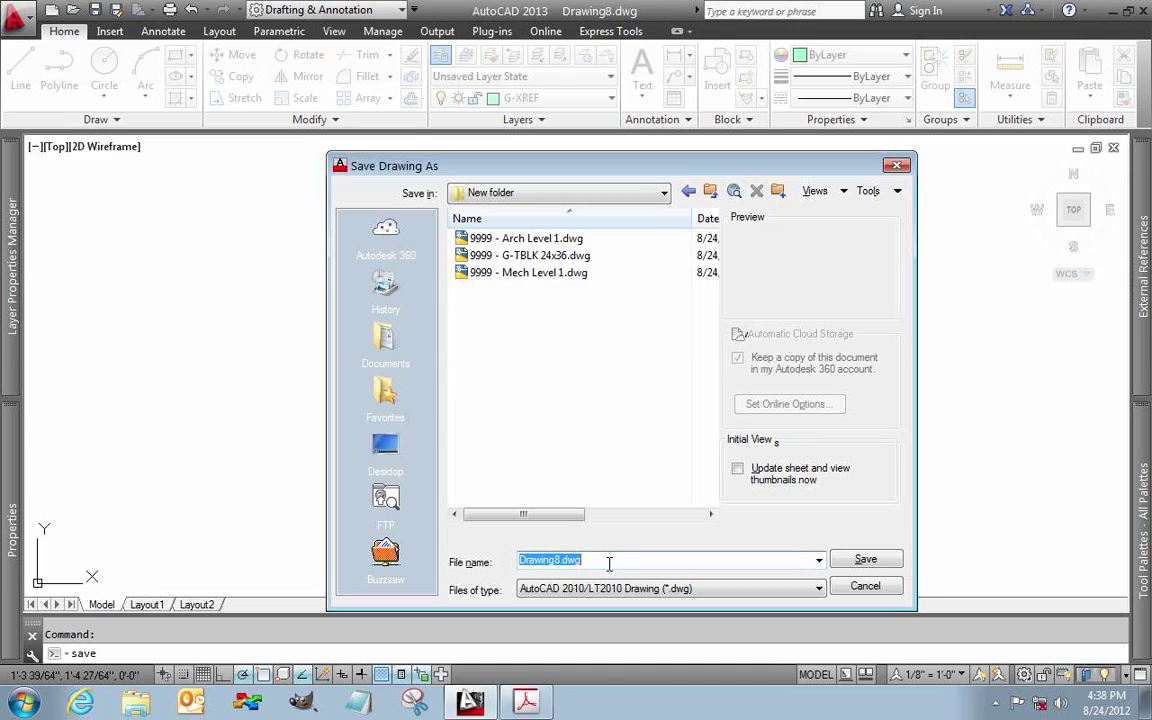
type("A-101")
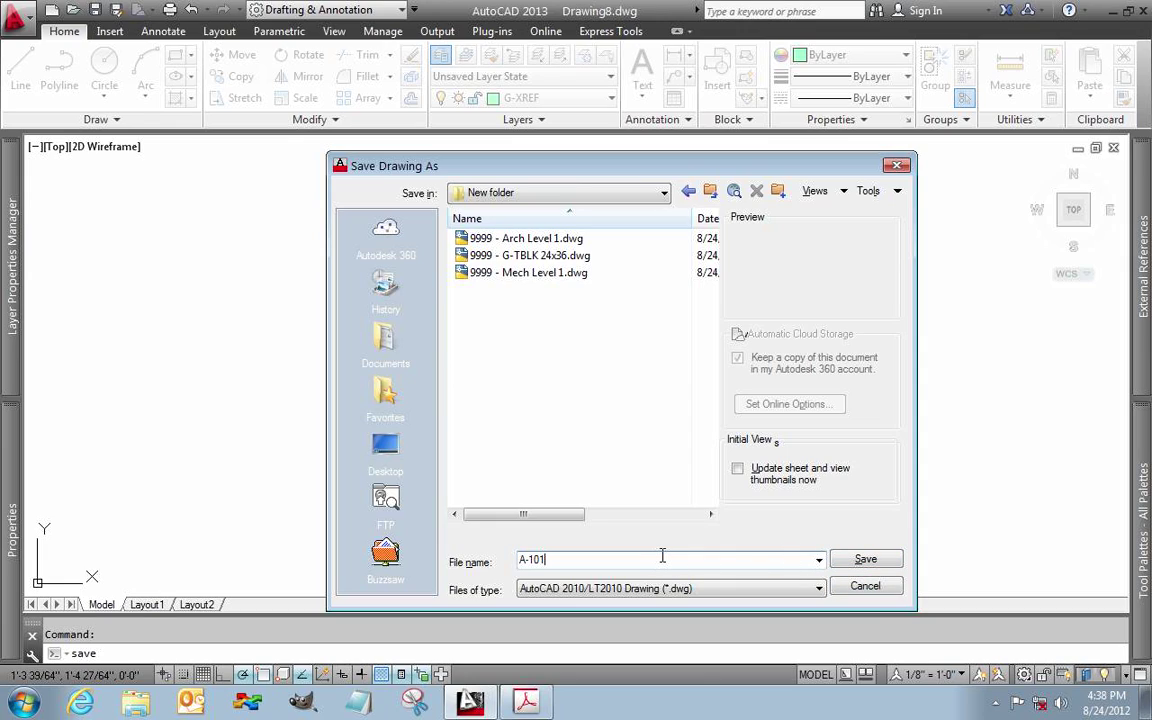
left_click(860, 561)
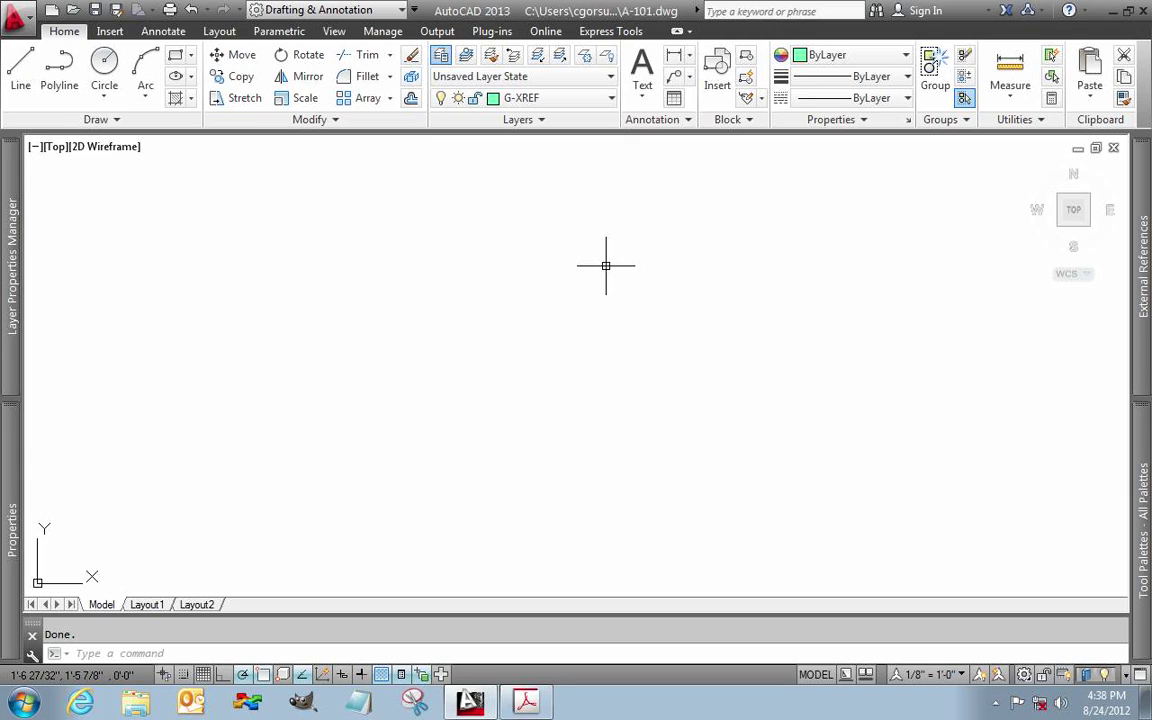
Attach 9999 - Arch Level 1 as a DWG reference with a Relative path type
type("xr")
key("Return")
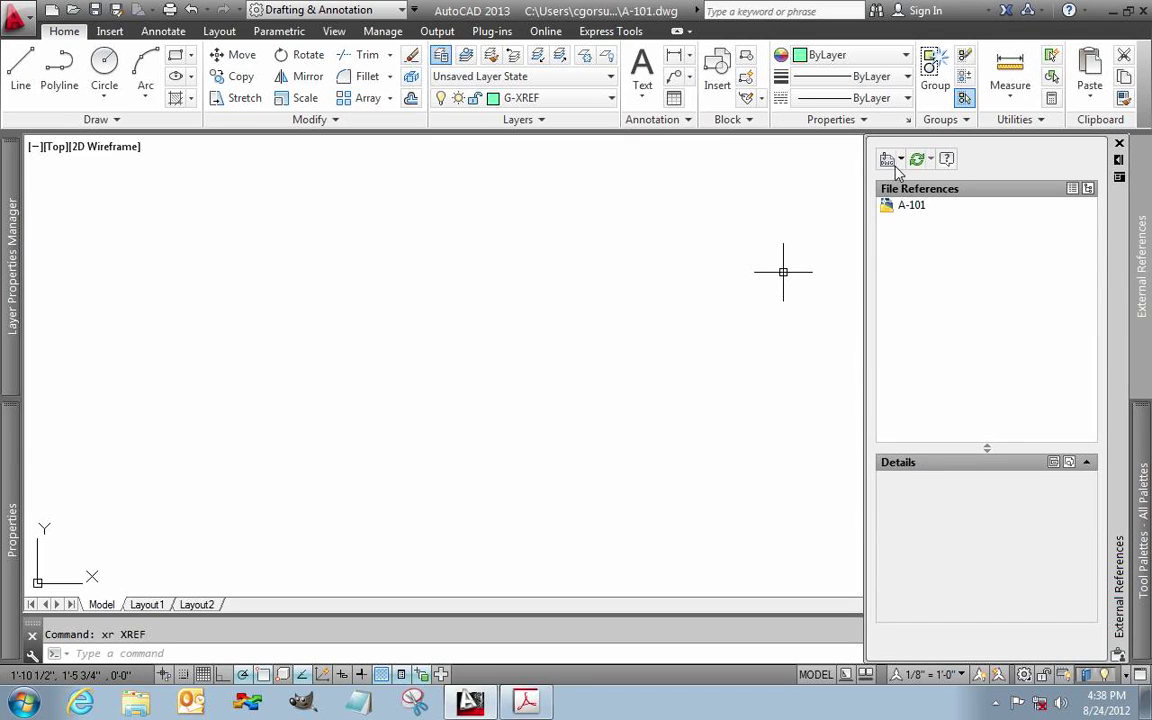
left_click(887, 159)
left_click(916, 186)
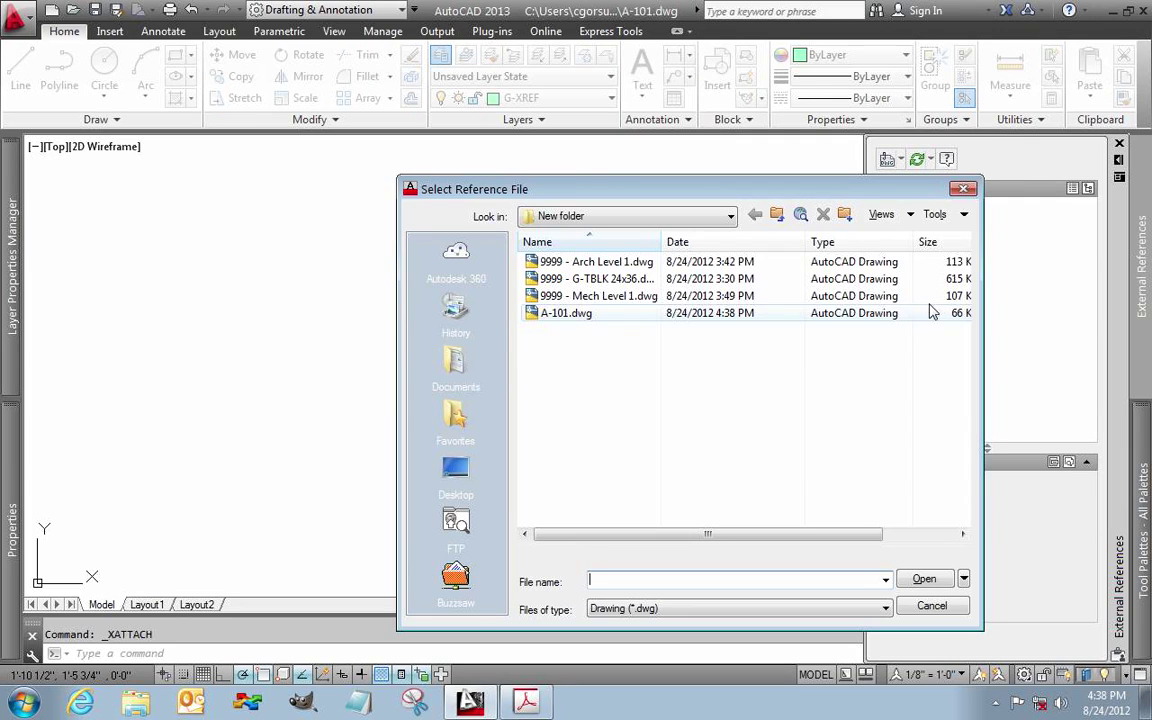
left_click(612, 262)
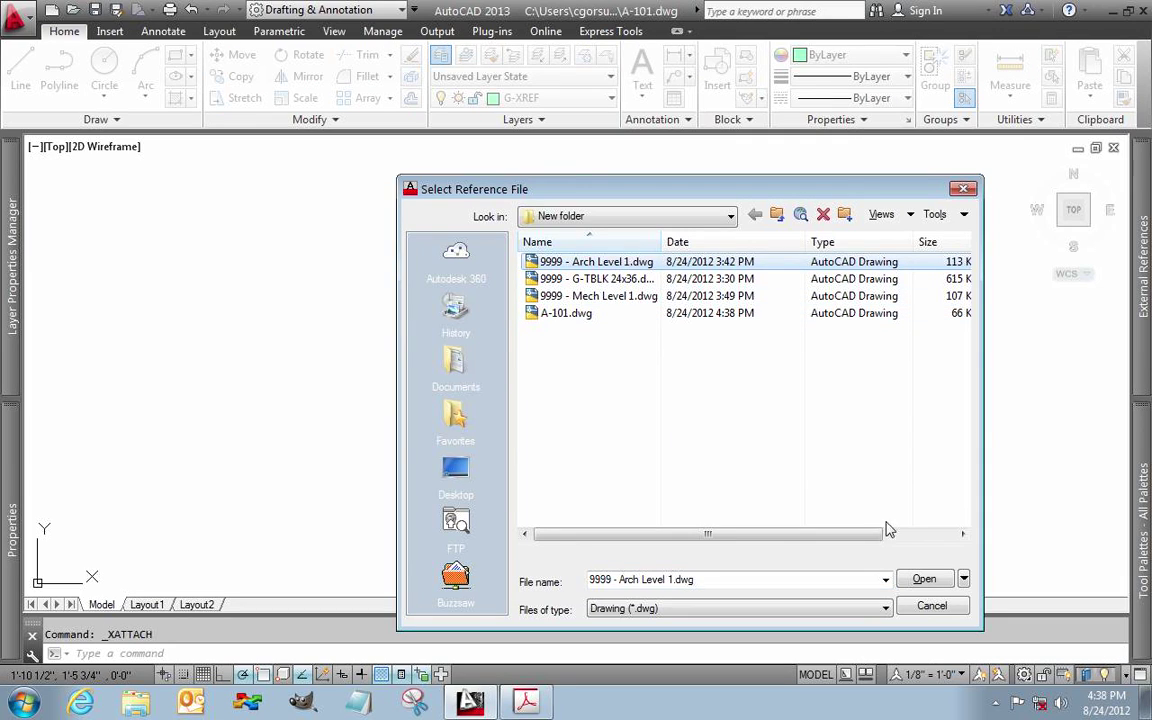
left_click(926, 580)
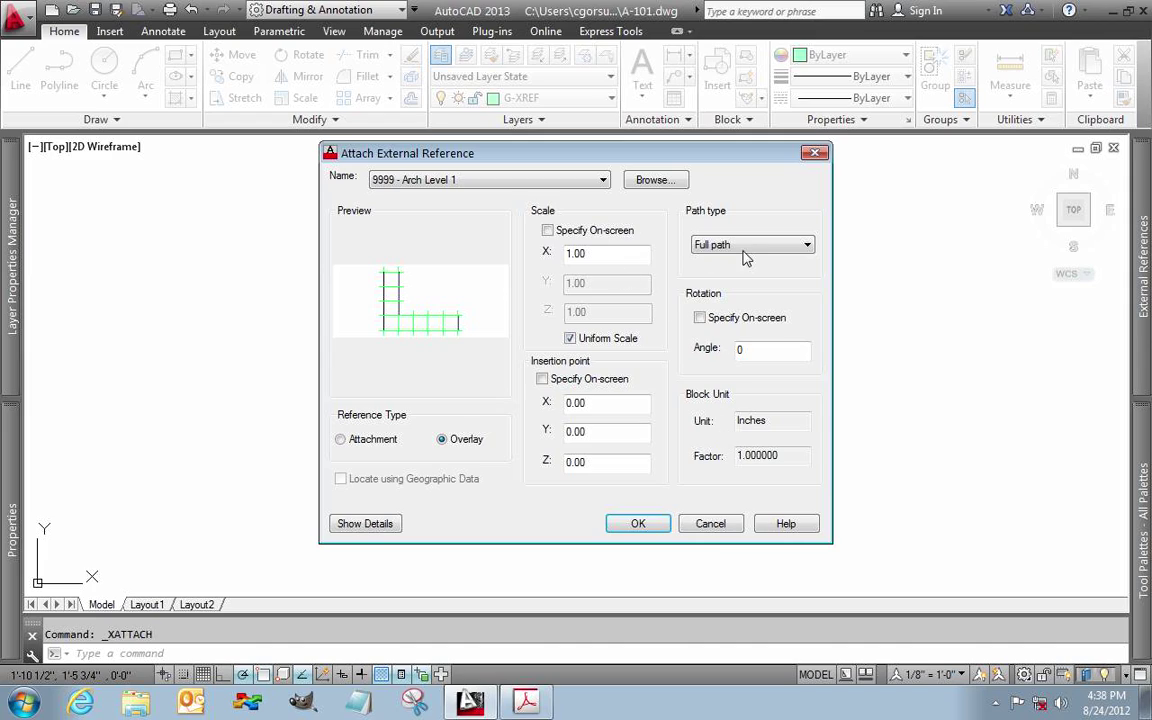
left_click(746, 247)
left_click(745, 262)
left_click(633, 523)
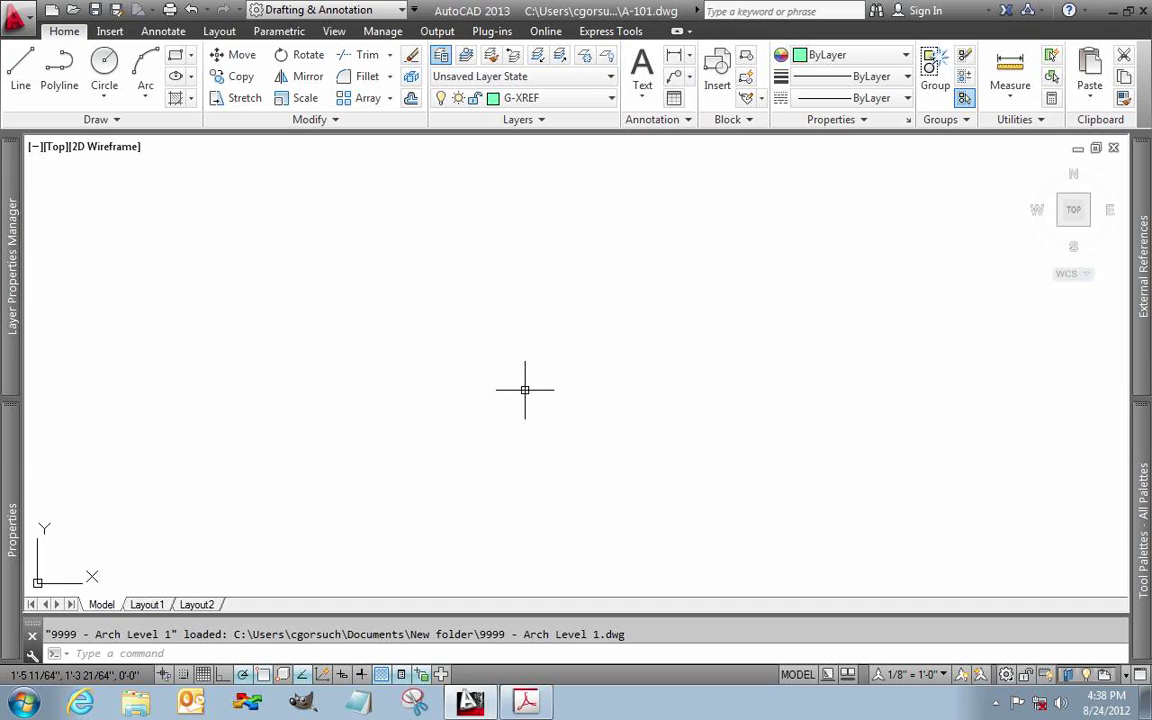
Zoom to extents to show the whole referenced Level 1 plan
type("z")
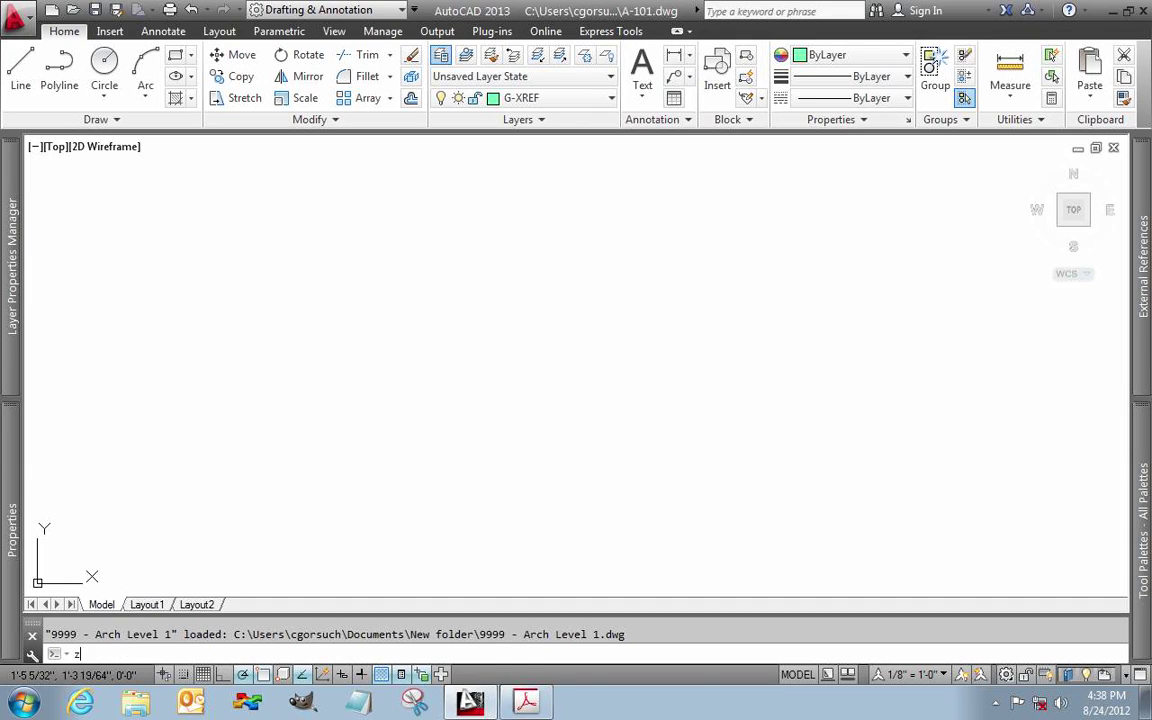
key("Return")
type("e")
key("Return")
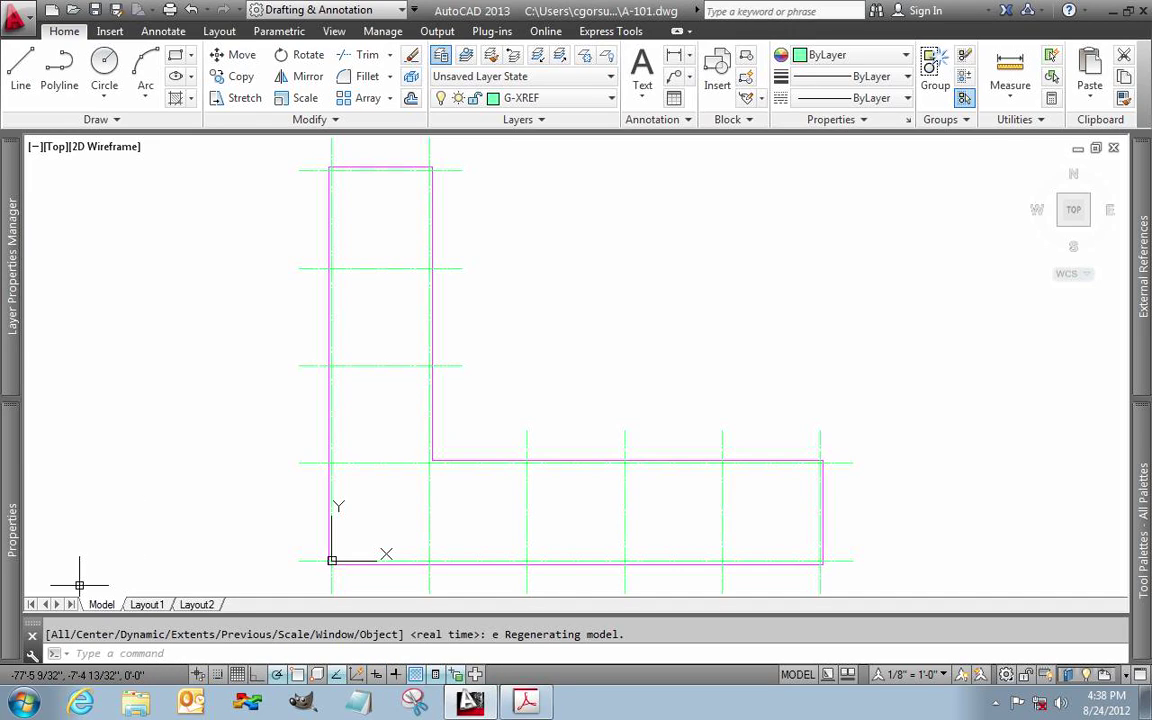
mouse_move(155, 607)
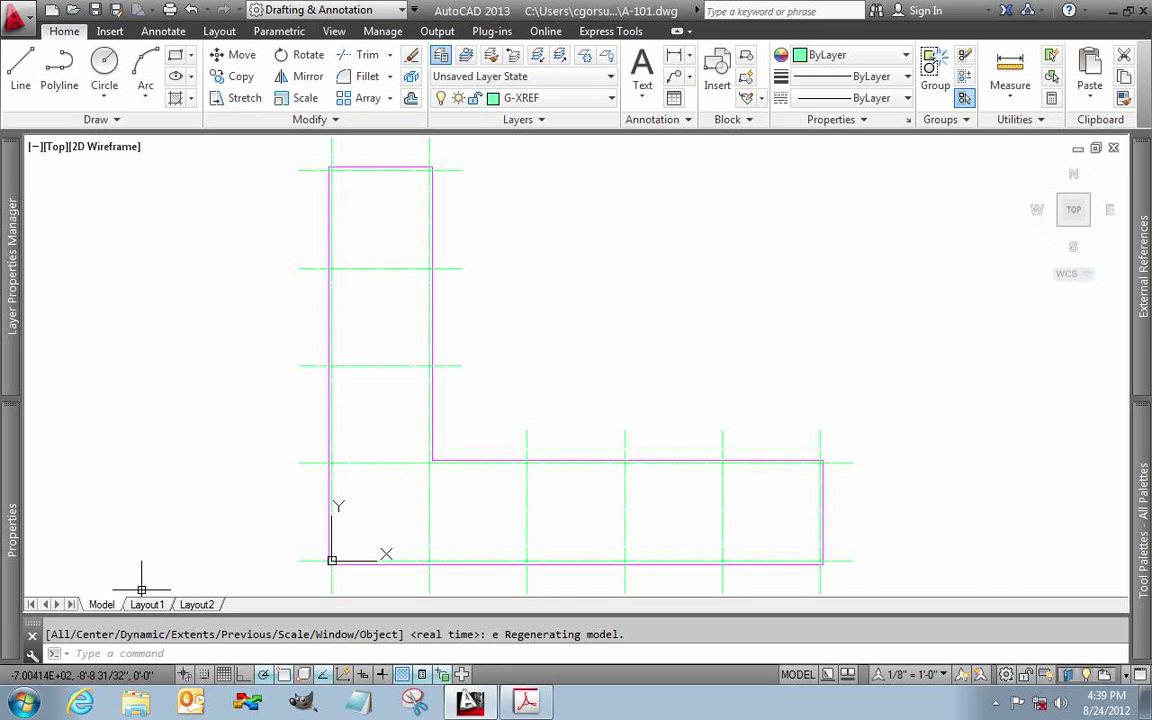
Switch to Layout1 and make PDF 24x36 its current page setup
left_click(150, 605)
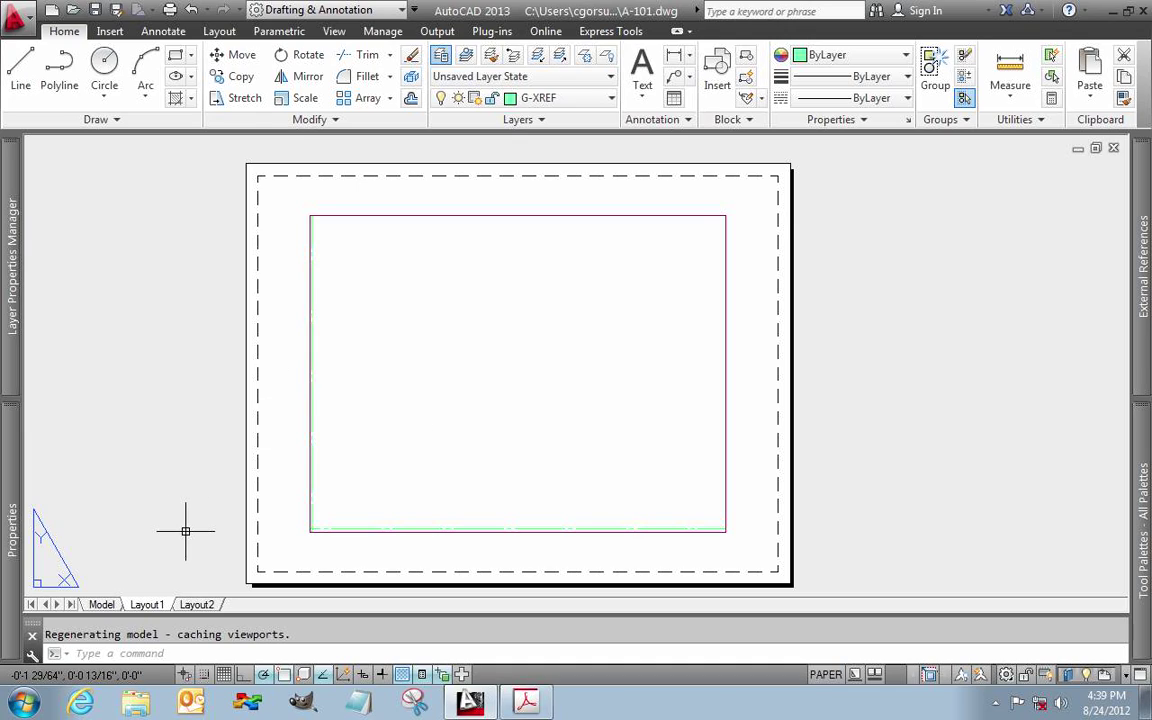
right_click(156, 604)
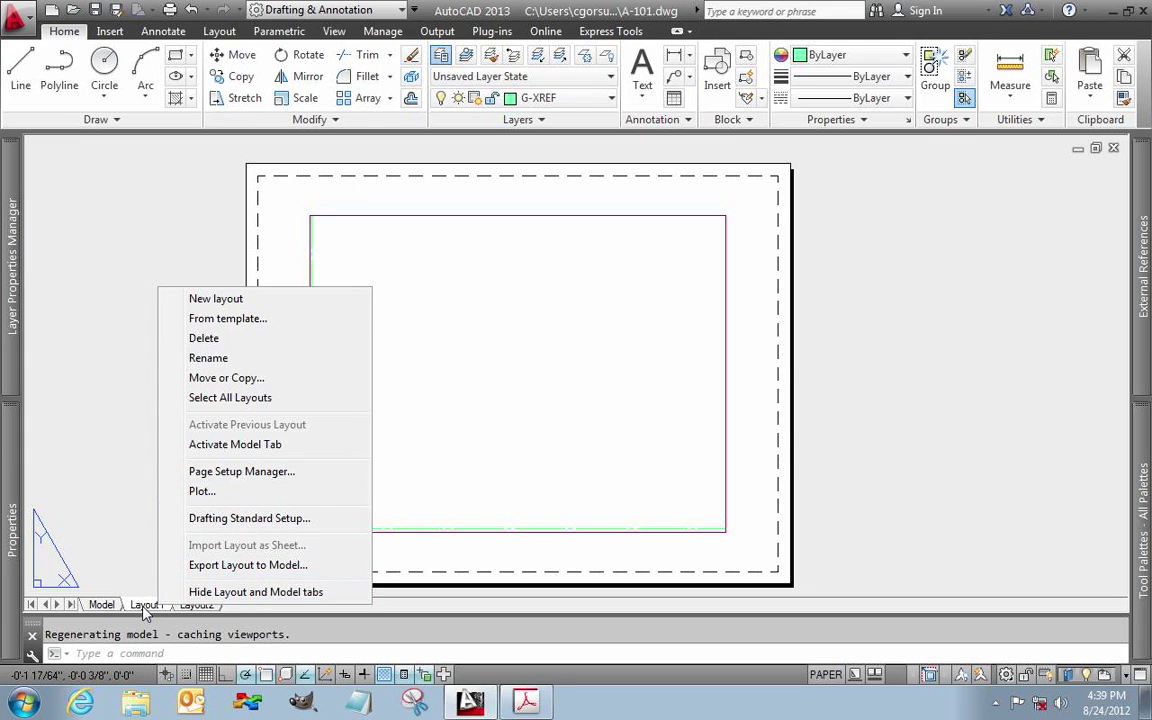
left_click(272, 473)
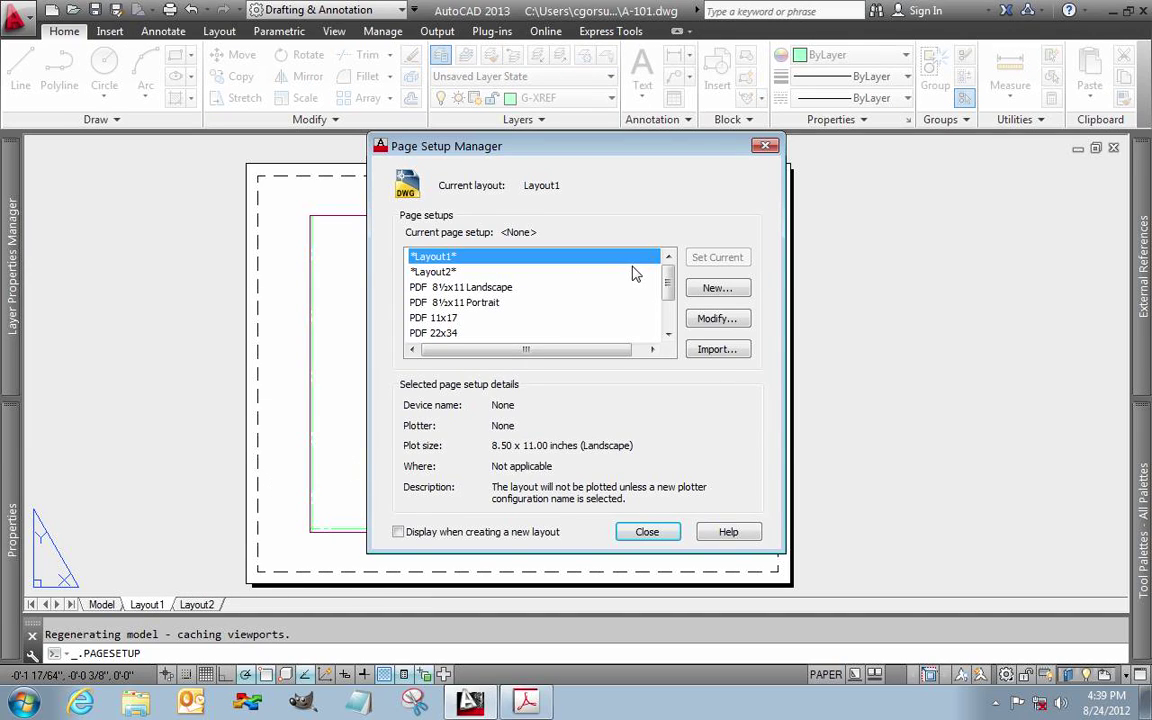
left_click_drag(669, 287, 669, 290)
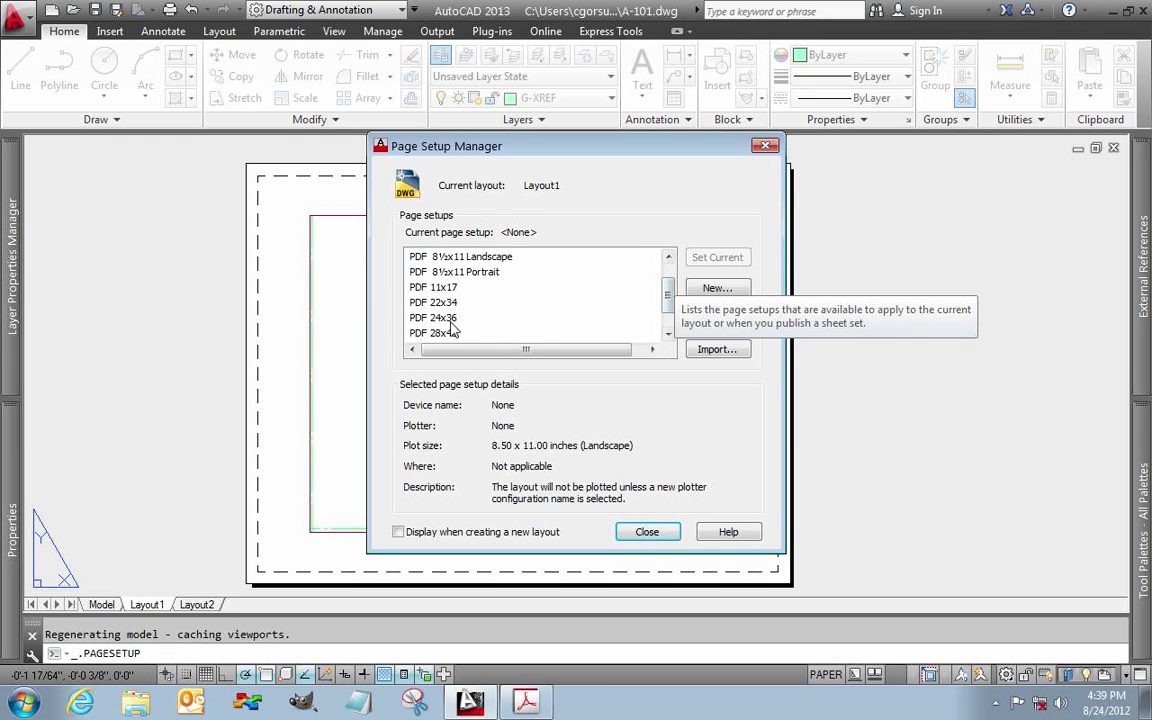
left_click(468, 318)
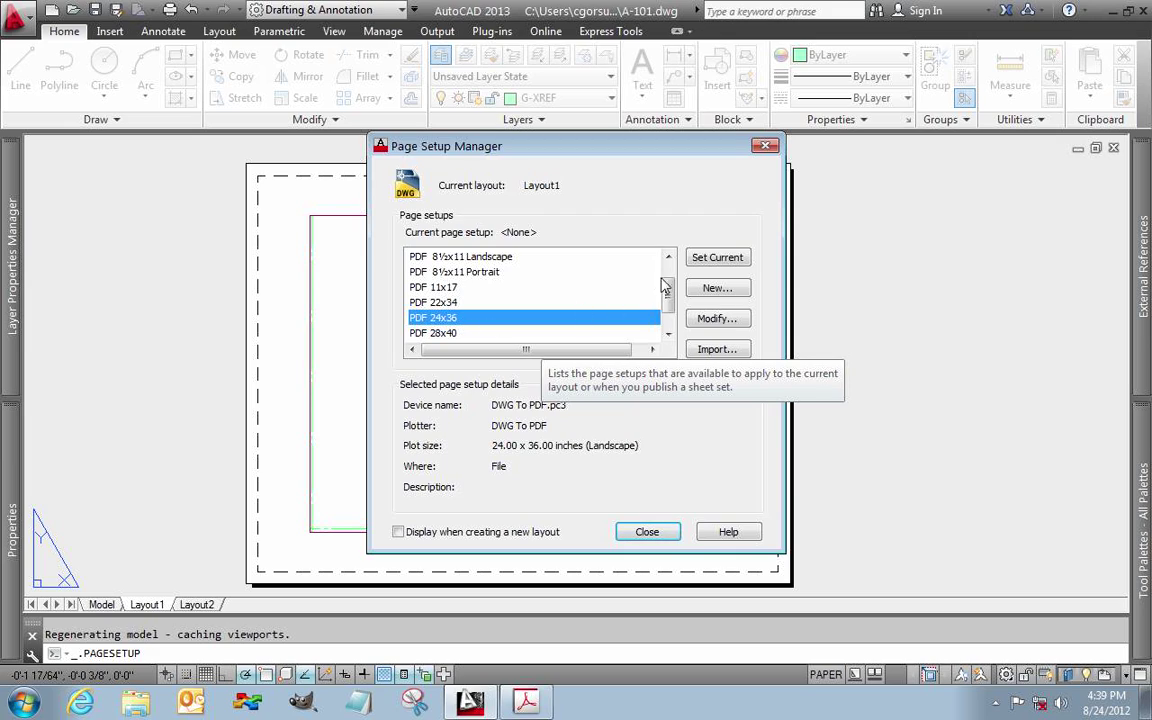
left_click(720, 258)
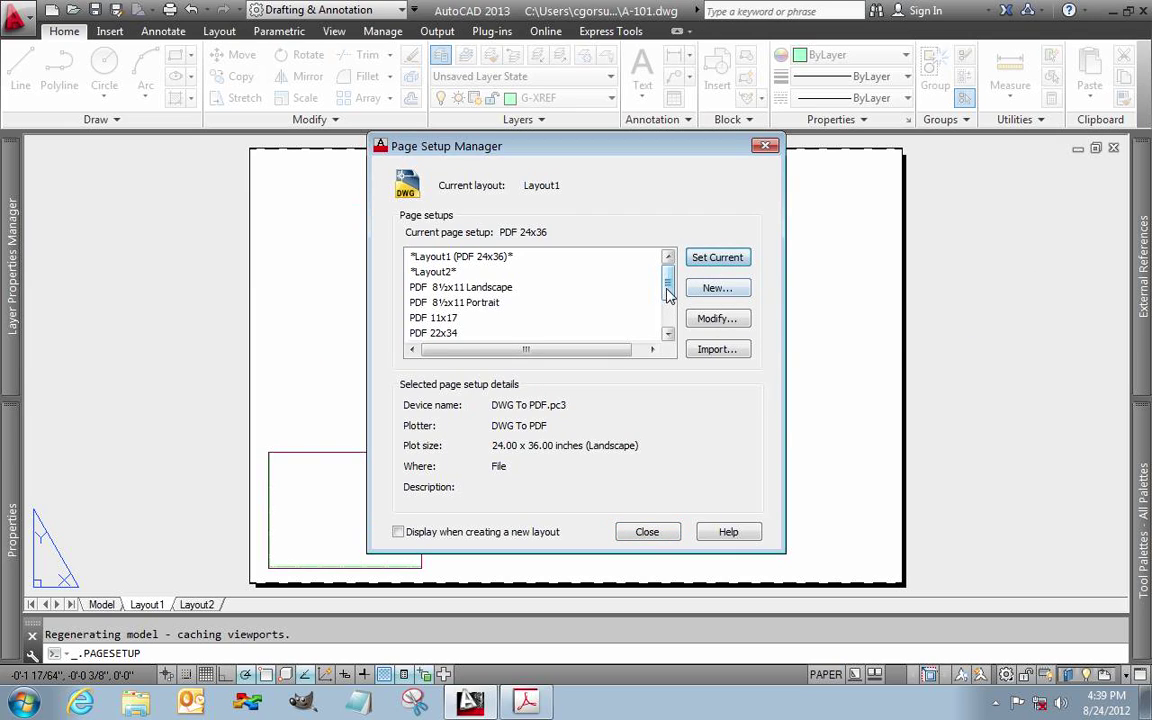
left_click(668, 287)
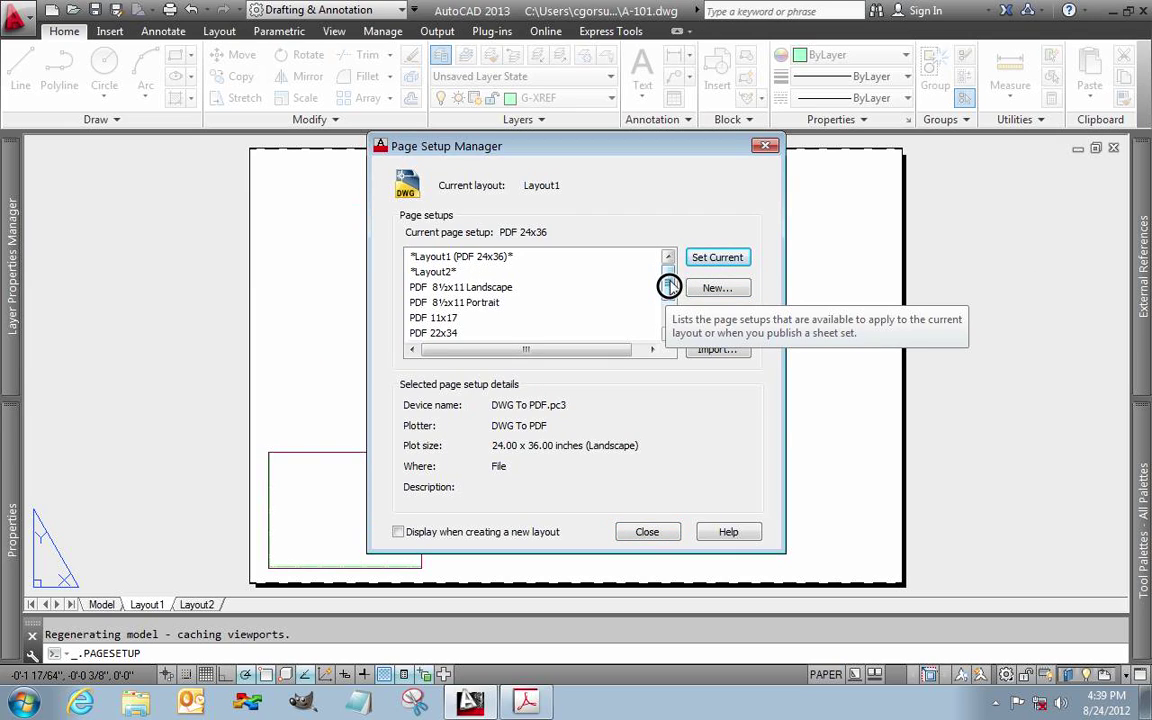
left_click_drag(668, 287, 671, 303)
left_click(463, 288)
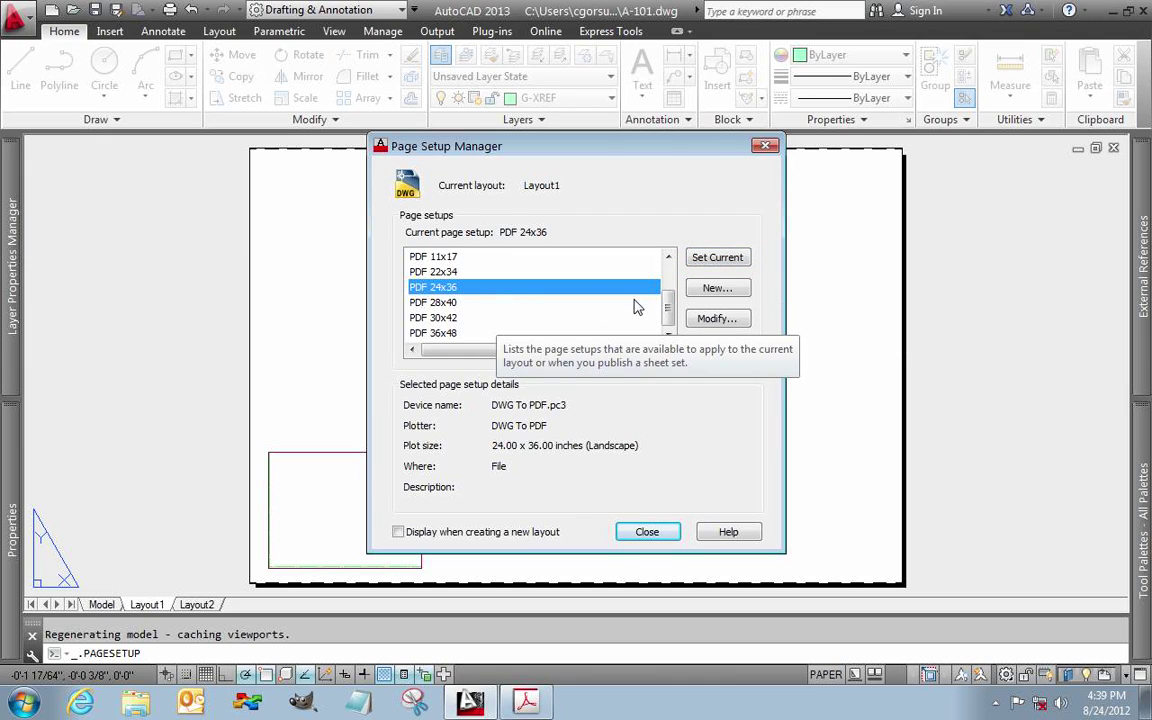
left_click_drag(670, 304, 613, 257)
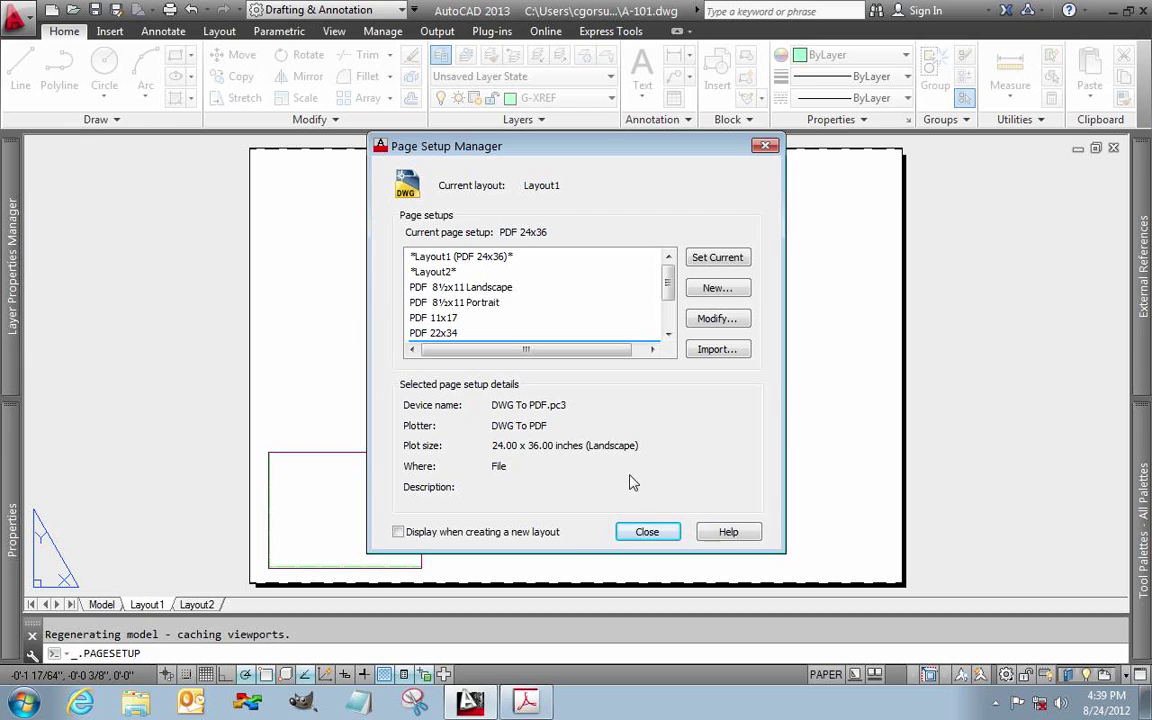
left_click(647, 531)
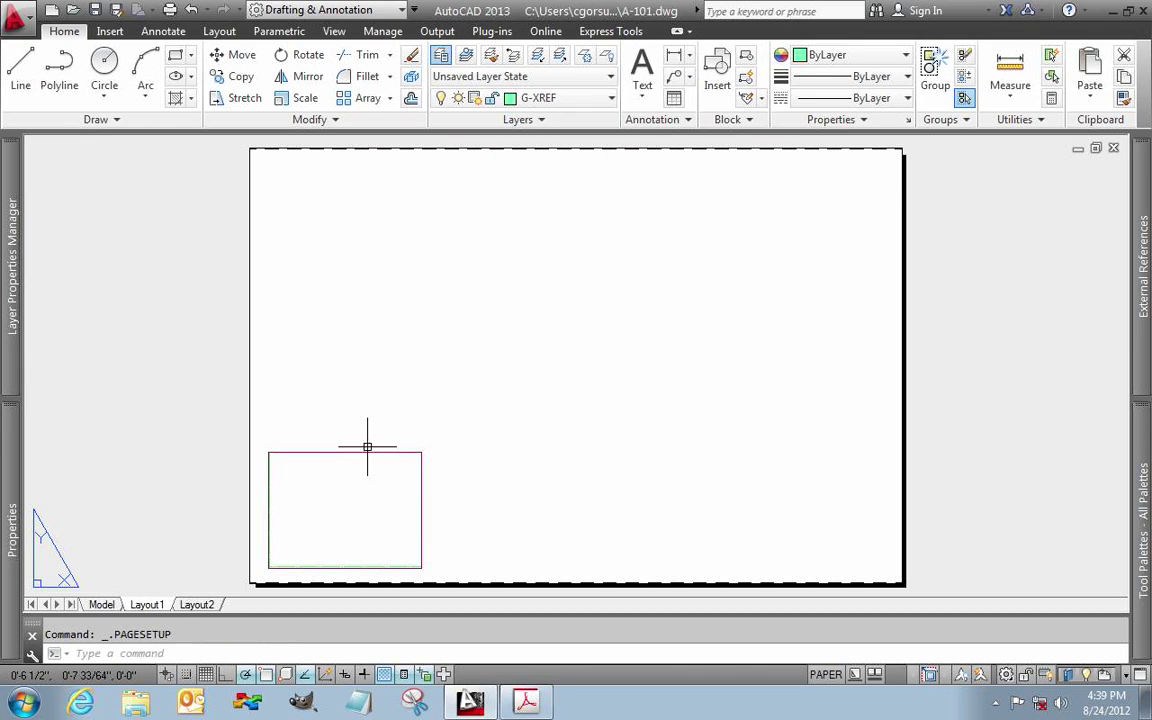
Stretch the viewport's top-right corner out to the sheet's upper-right corner
mouse_move(373, 454)
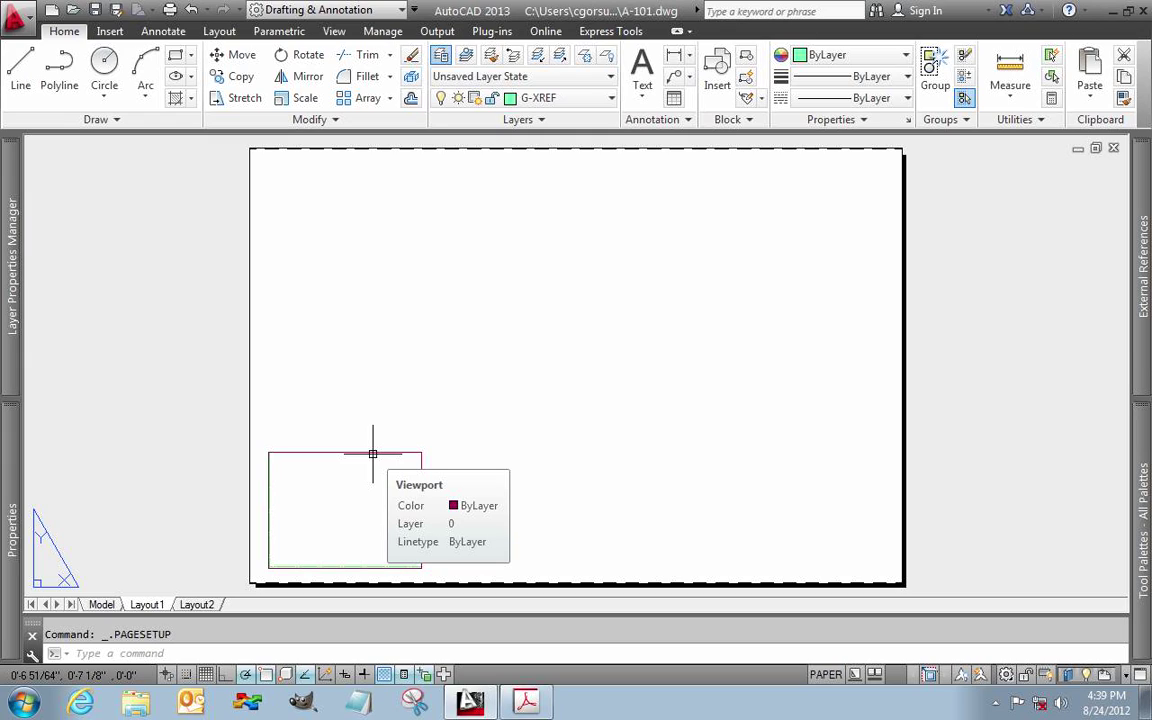
left_click(373, 454)
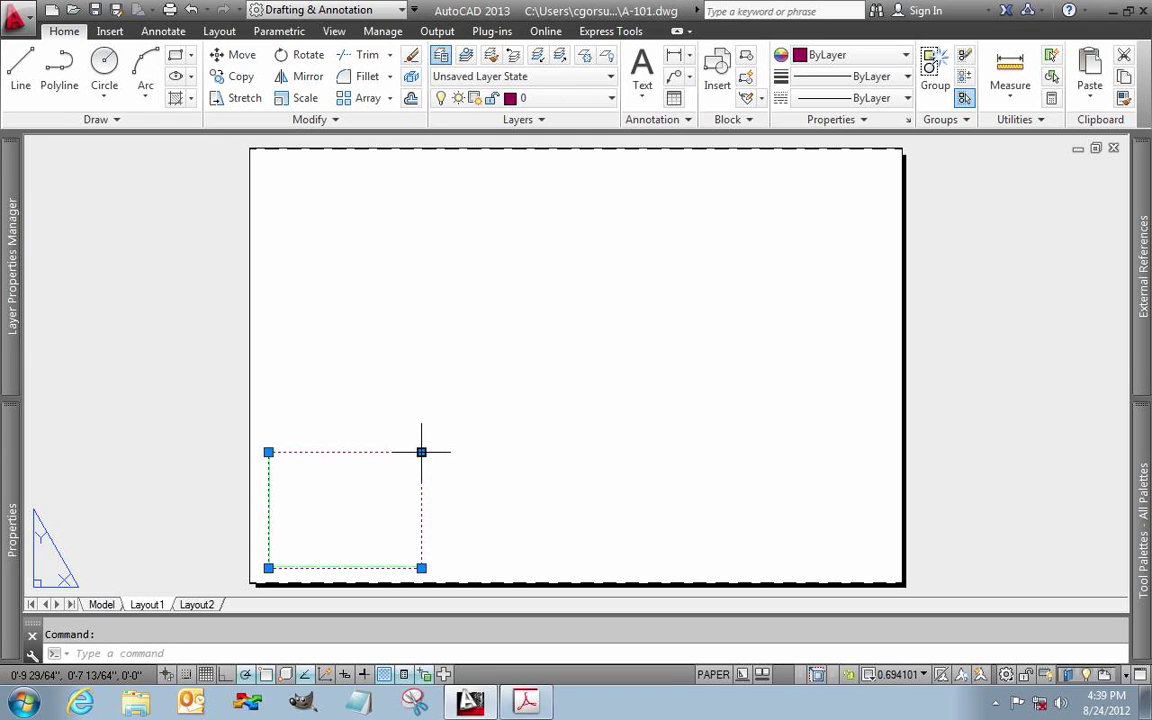
left_click(421, 452)
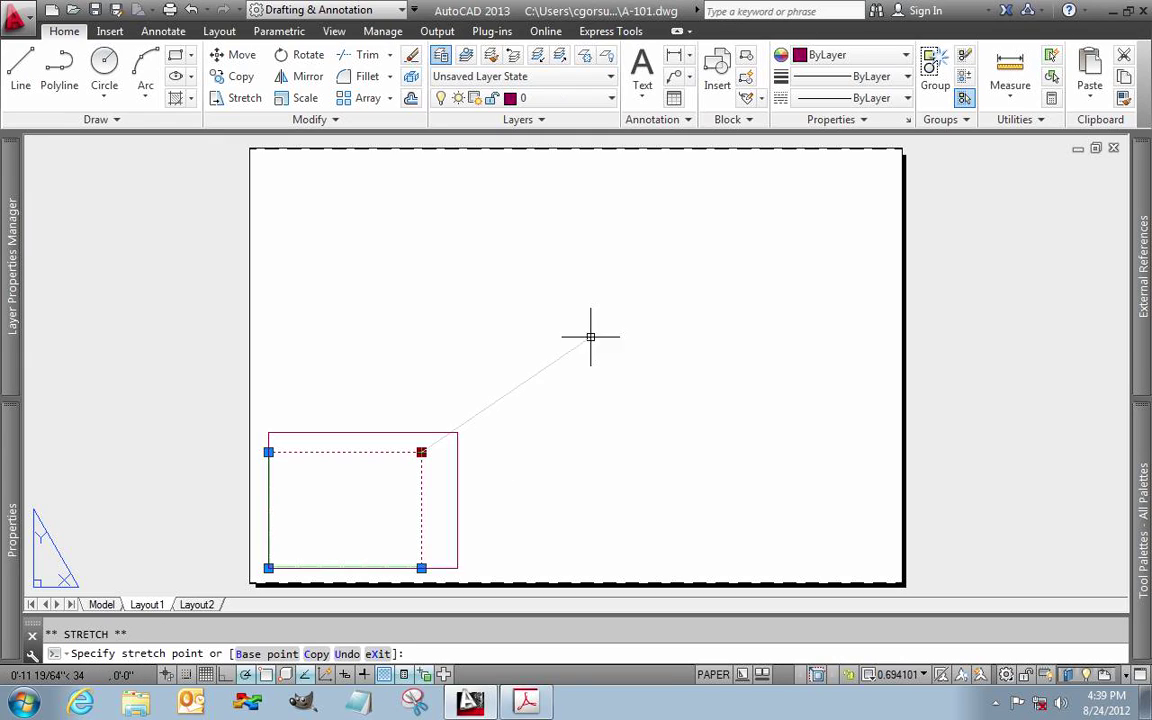
left_click(829, 171)
middle_click_drag(699, 288, 709, 280)
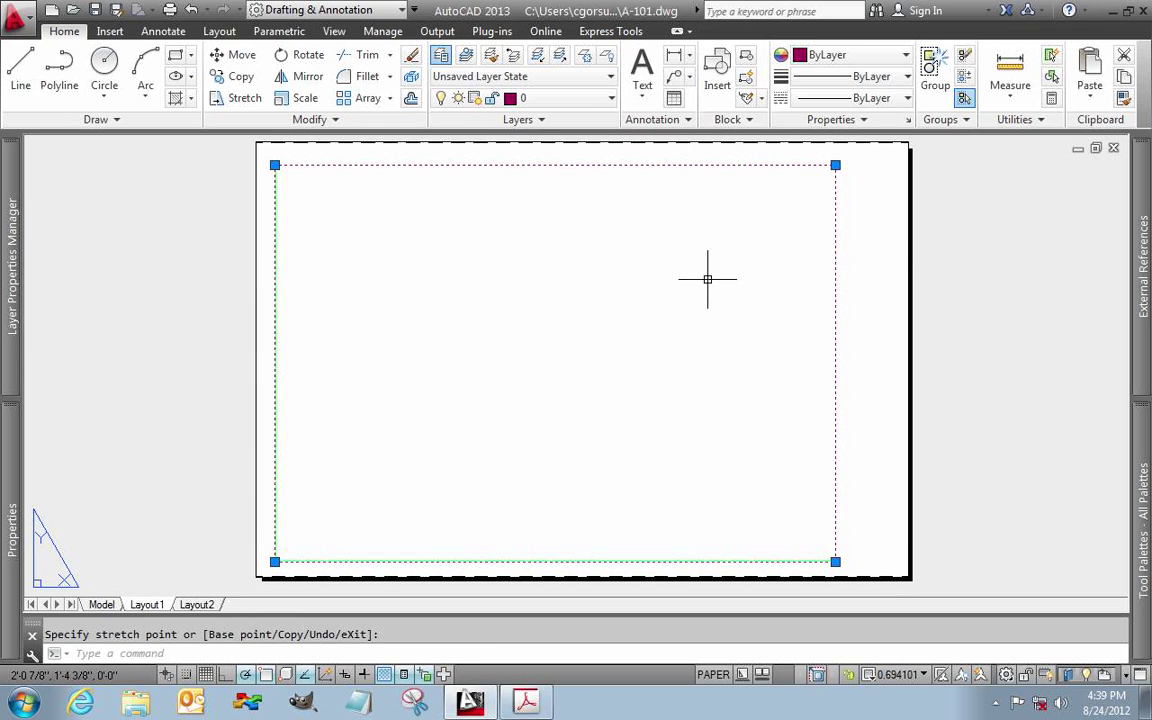
Move the viewport slightly into place and activate model space inside it
type("m")
key("Return")
left_click(752, 267)
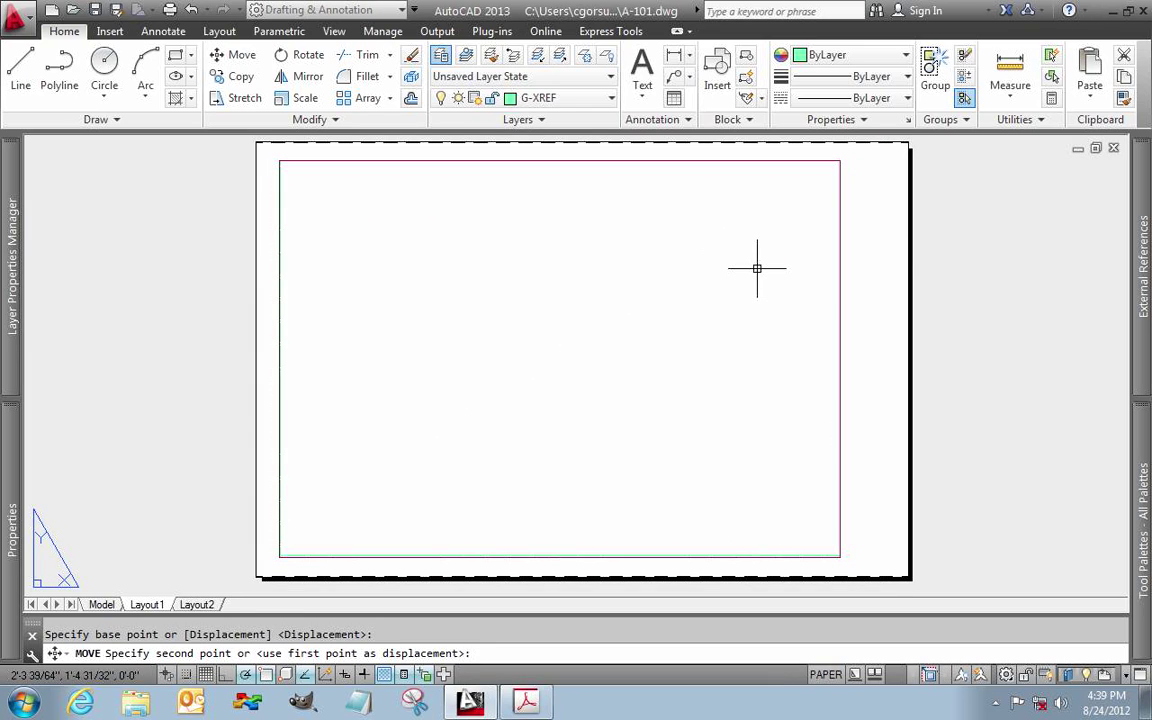
double_click(677, 297)
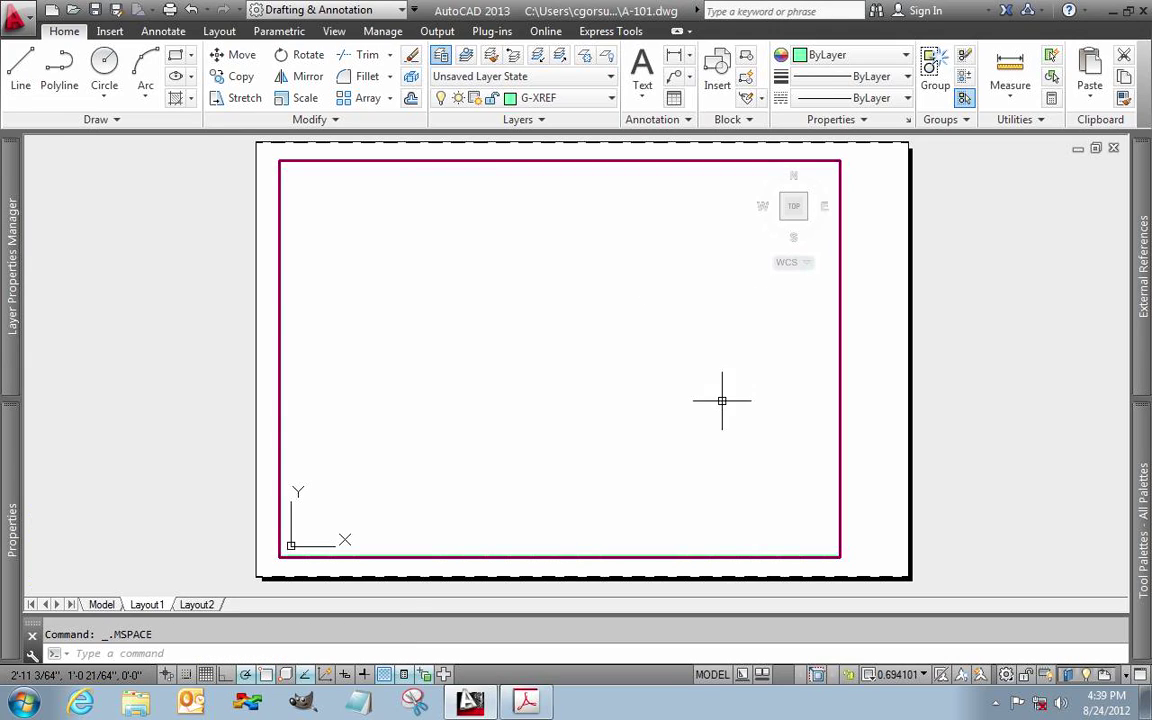
left_click(912, 679)
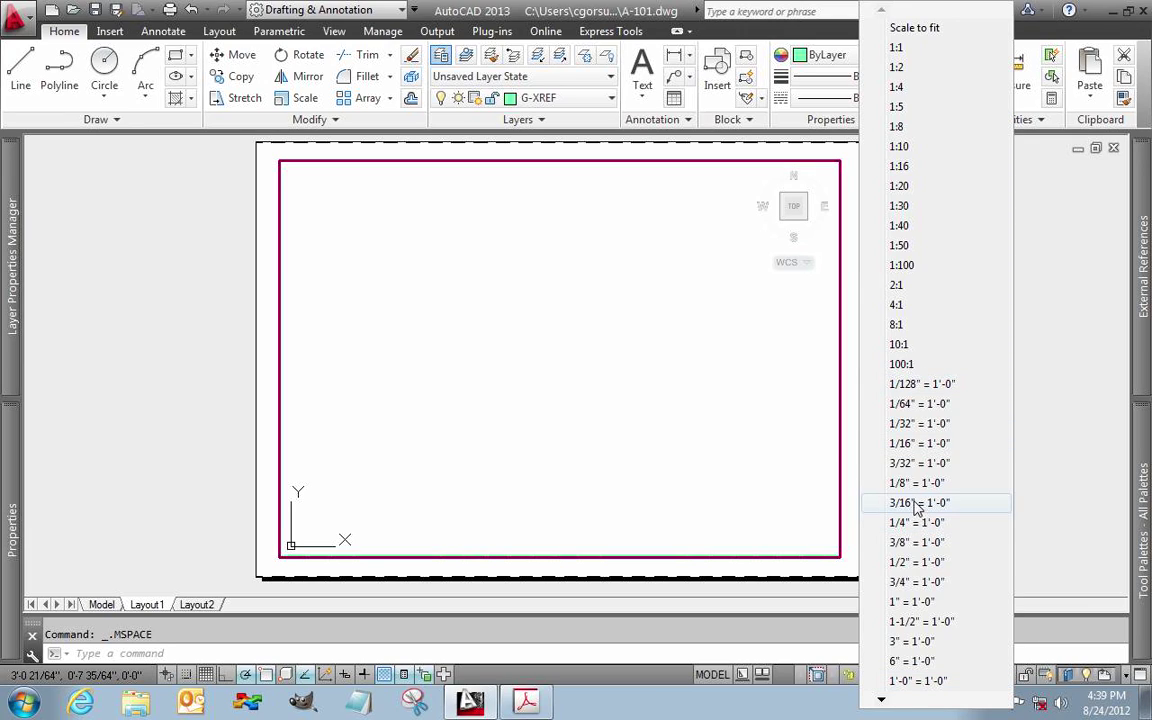
Set the viewport scale to 1/8" = 1'-0", pan the plan into place, and lock the viewport
left_click(917, 443)
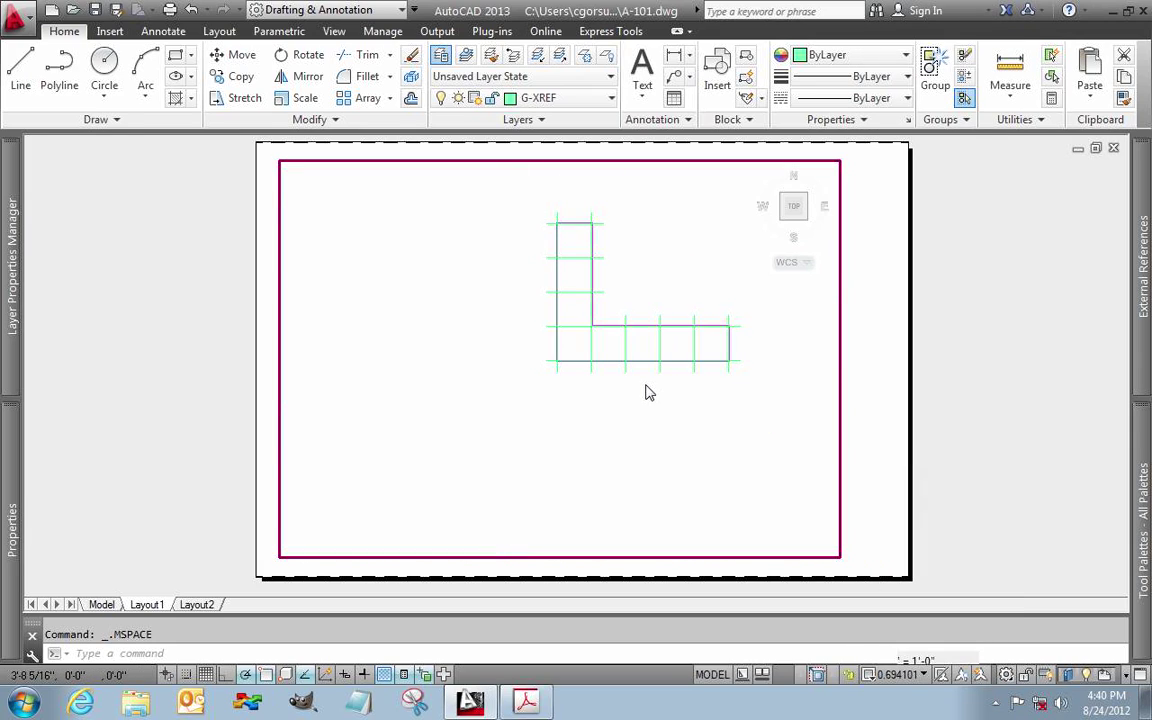
middle_click_drag(635, 303, 586, 360)
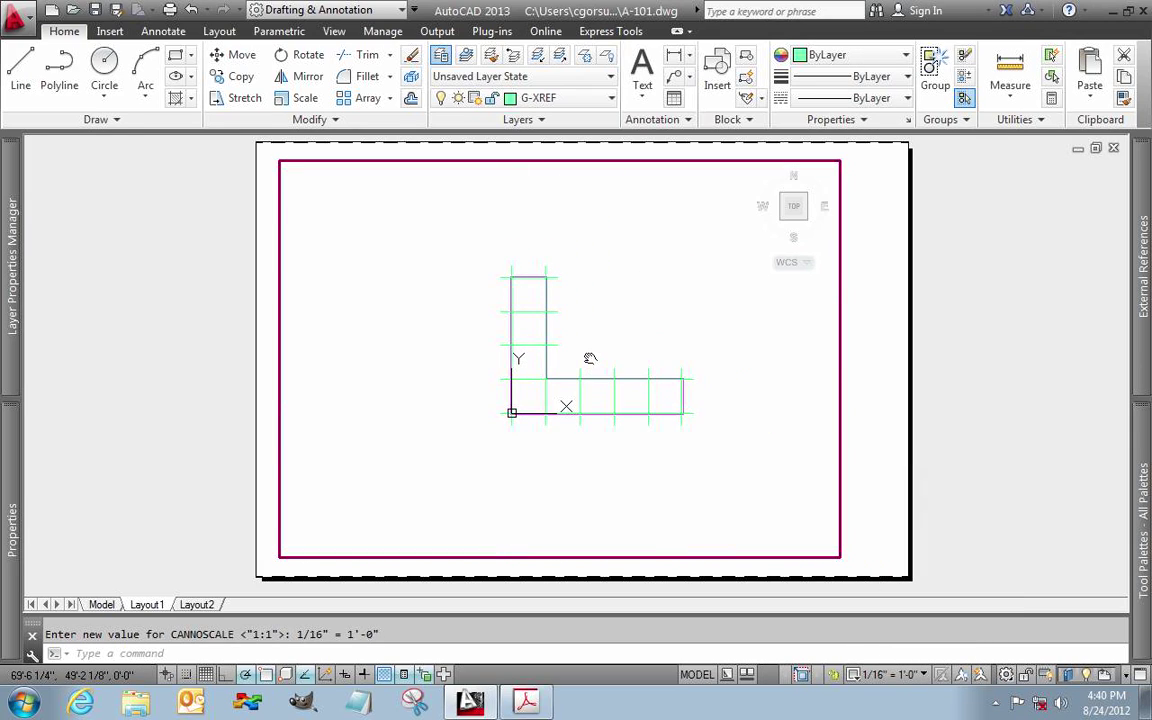
left_click(893, 676)
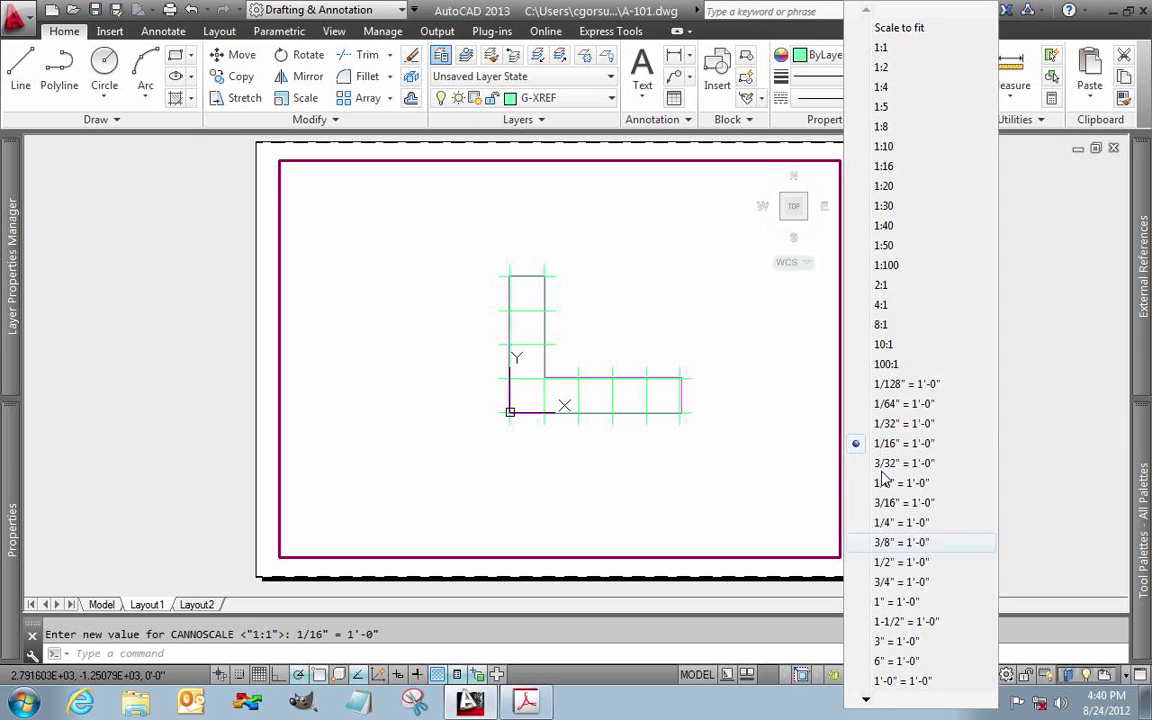
left_click(877, 484)
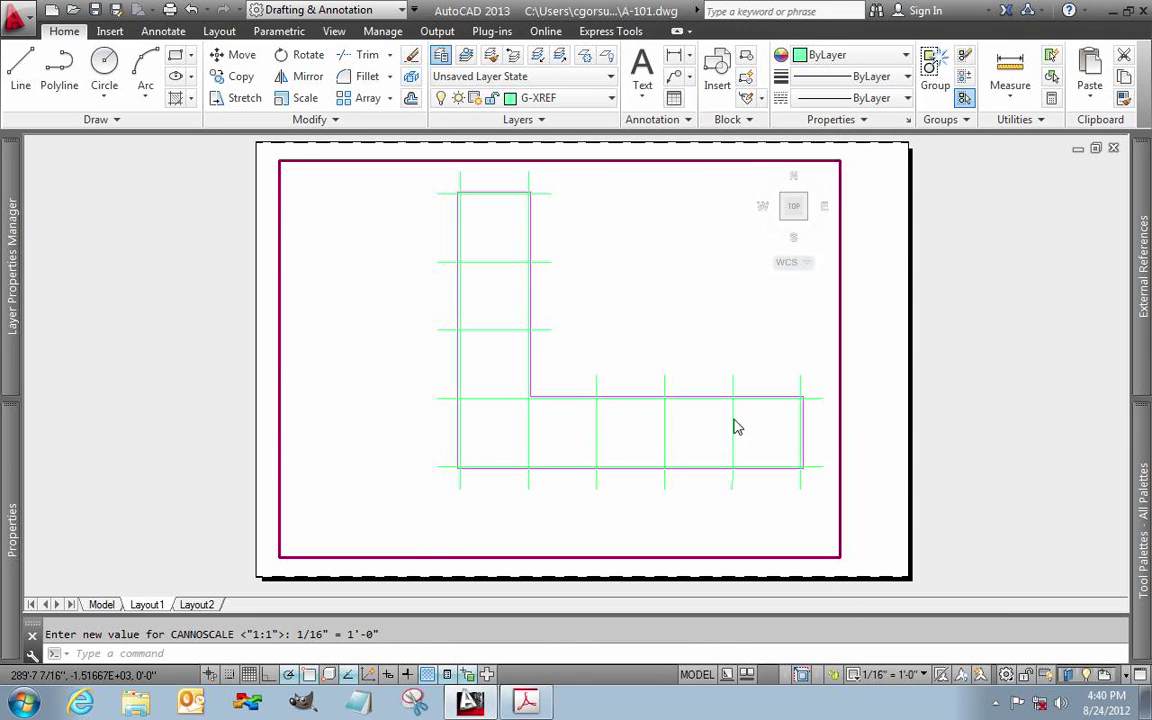
double_click(735, 427)
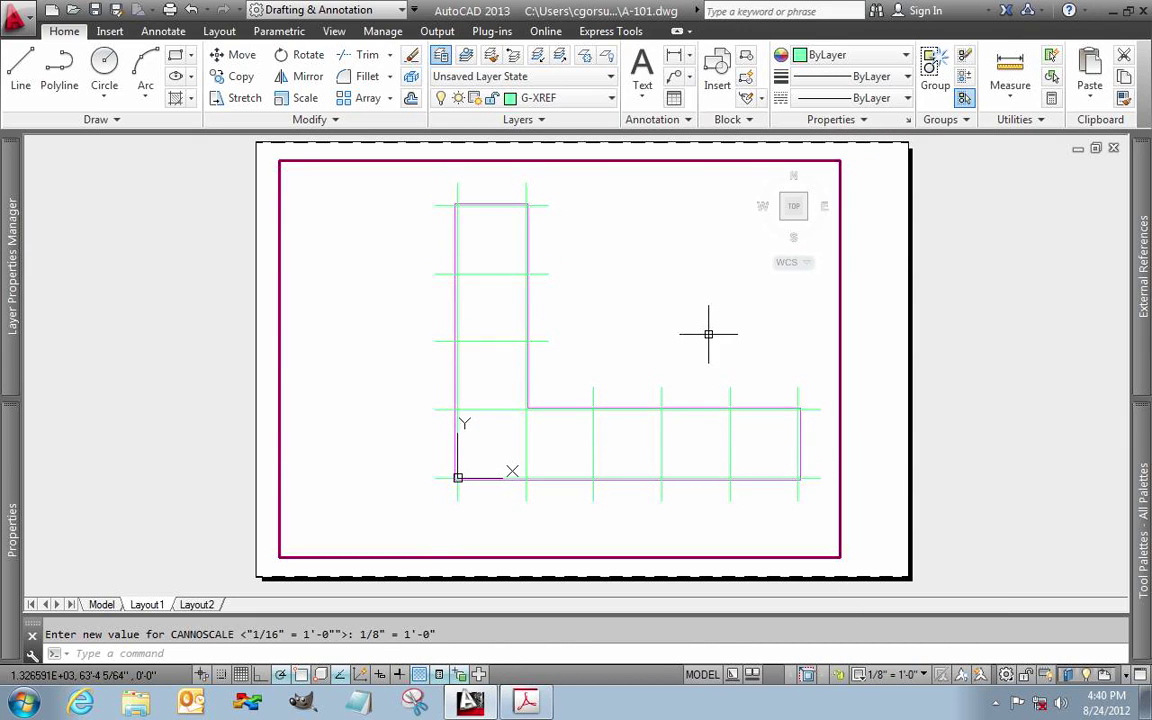
left_click(840, 677)
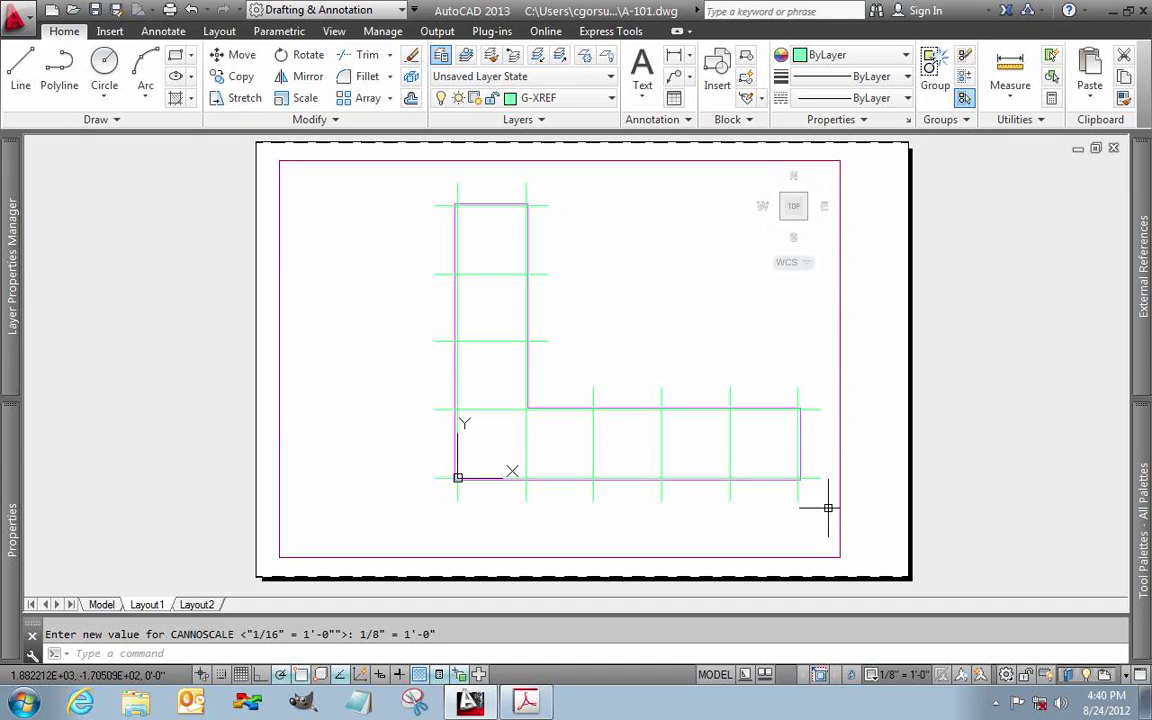
Pull the viewport's lower-left corner inward so it closely frames the L-shaped plan
left_click(814, 511)
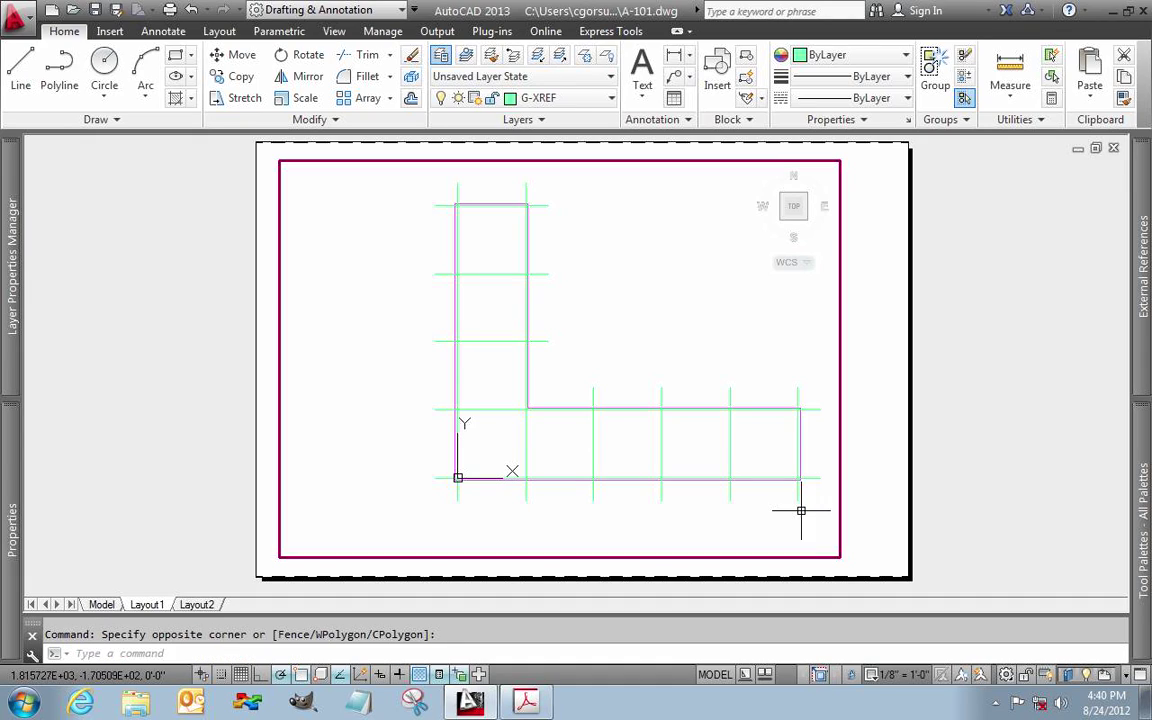
double_click(871, 514)
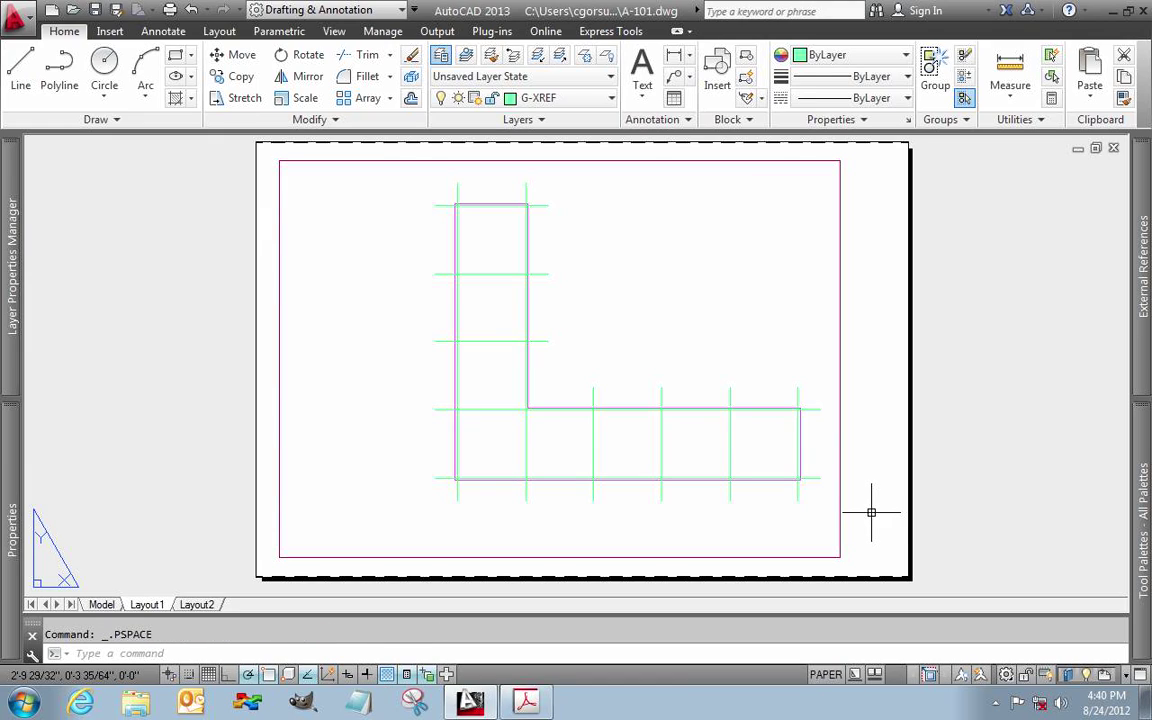
left_click(866, 513)
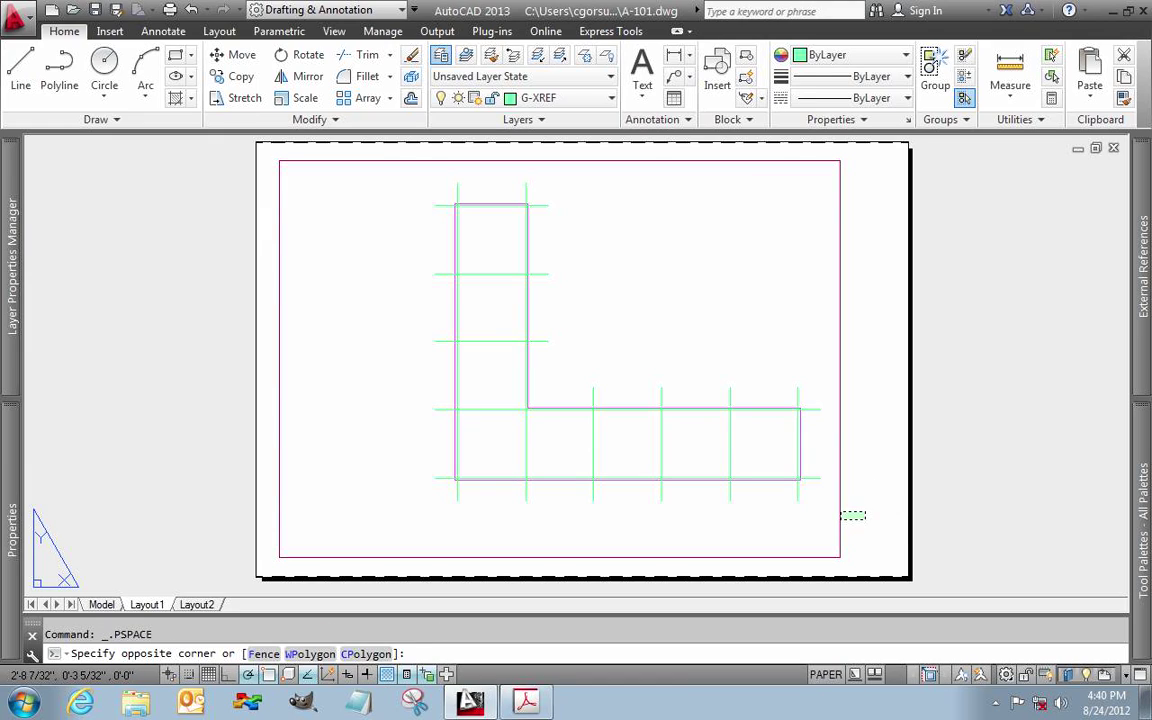
left_click(827, 522)
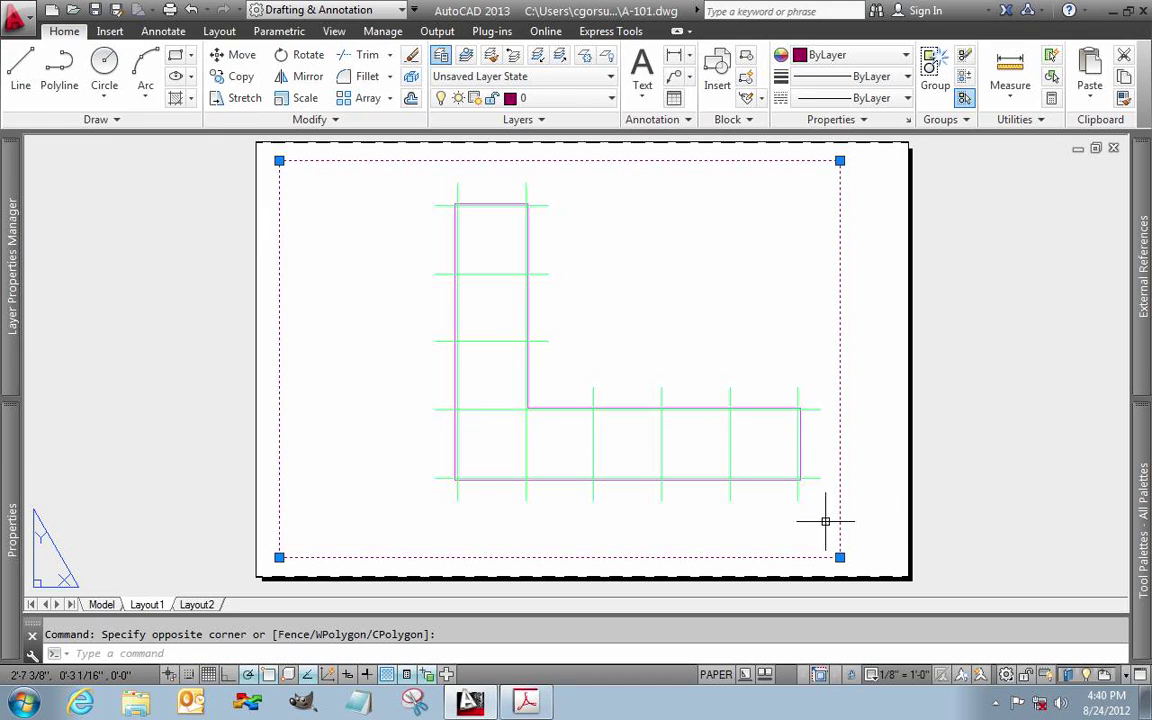
left_click(279, 557)
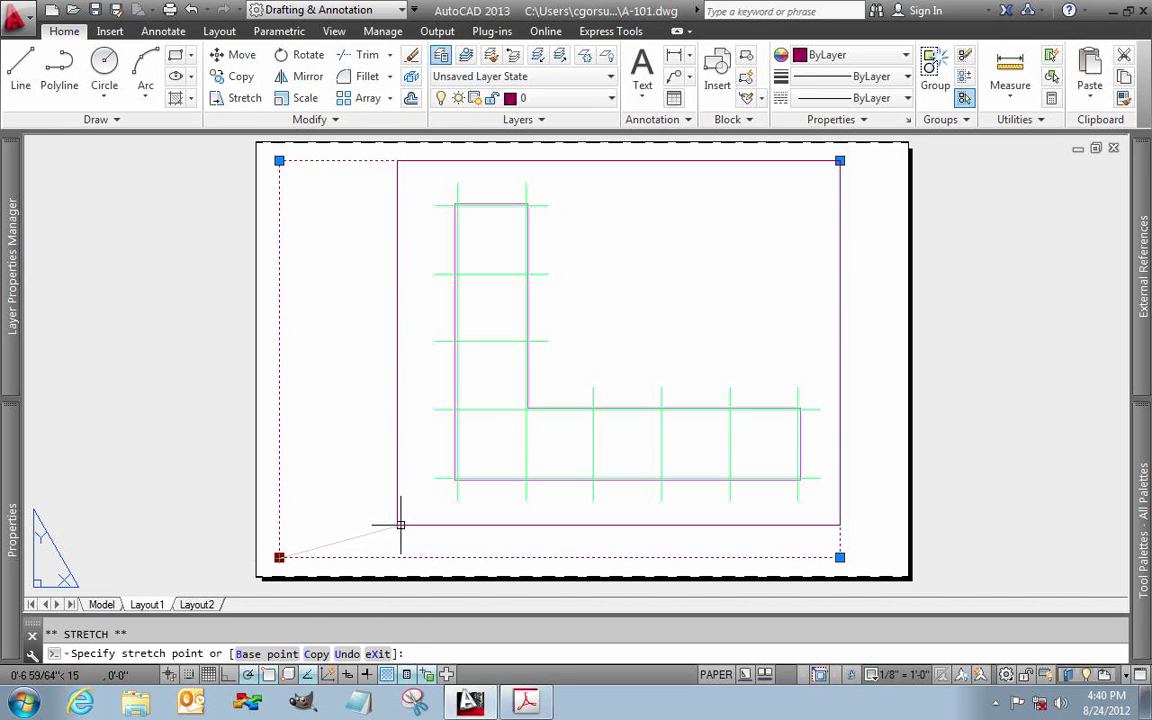
left_click(406, 526)
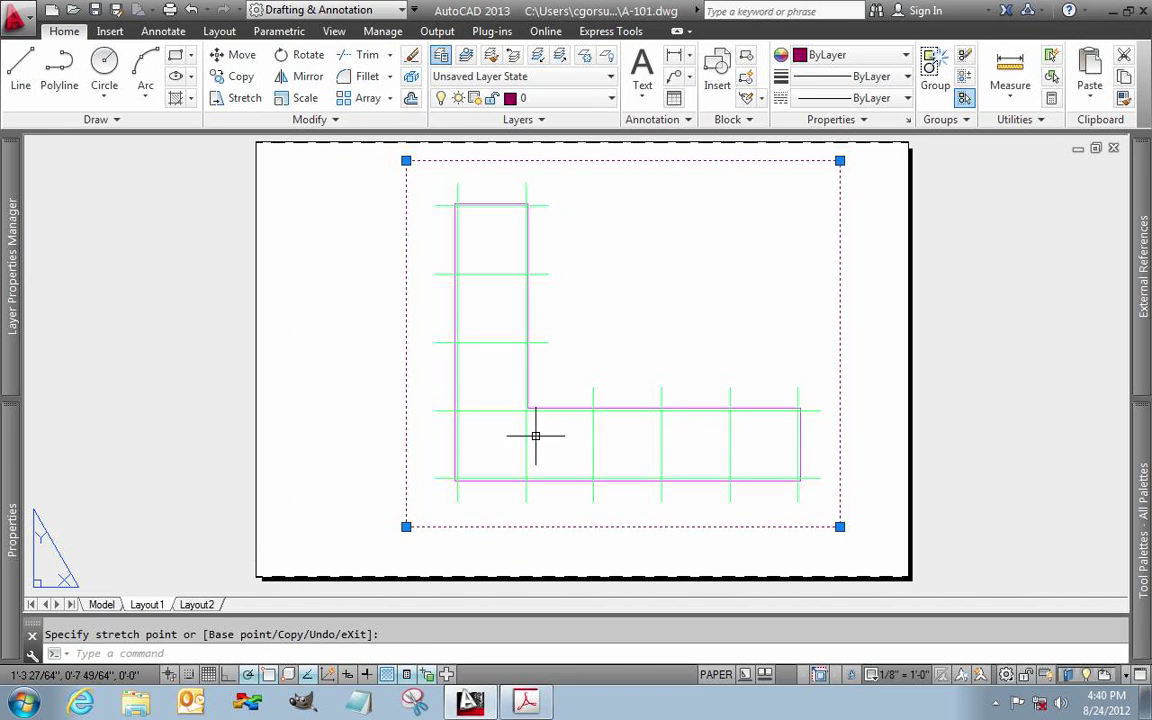
key("Escape")
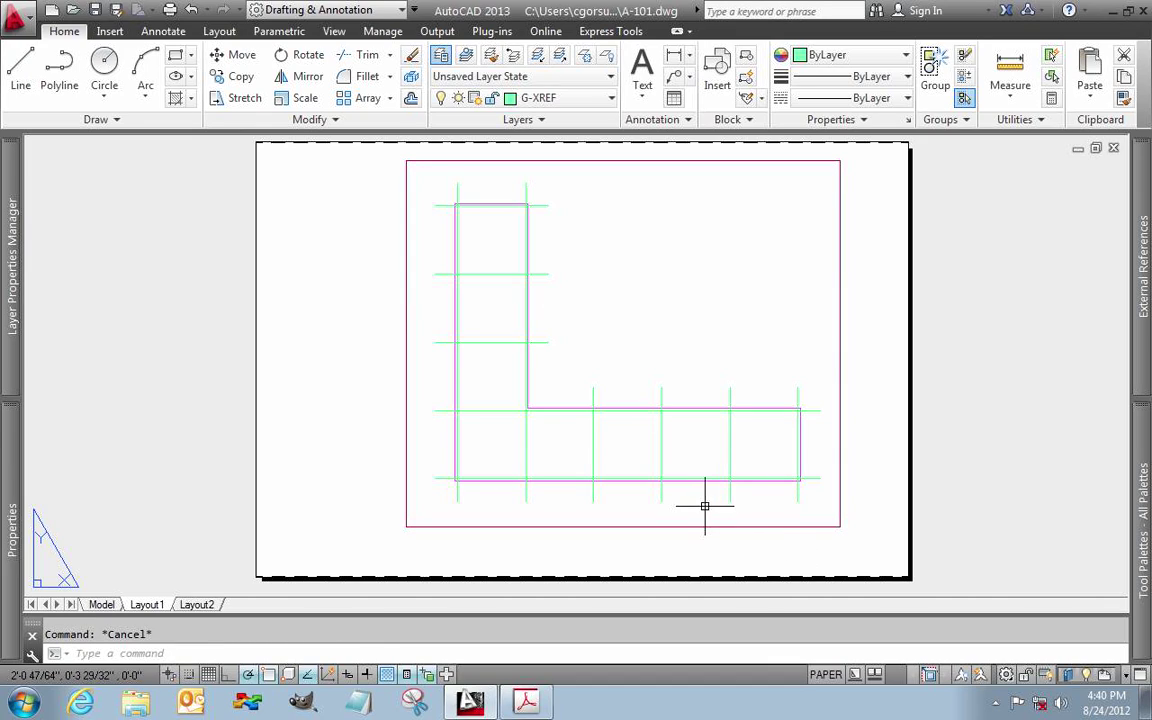
double_click(700, 510)
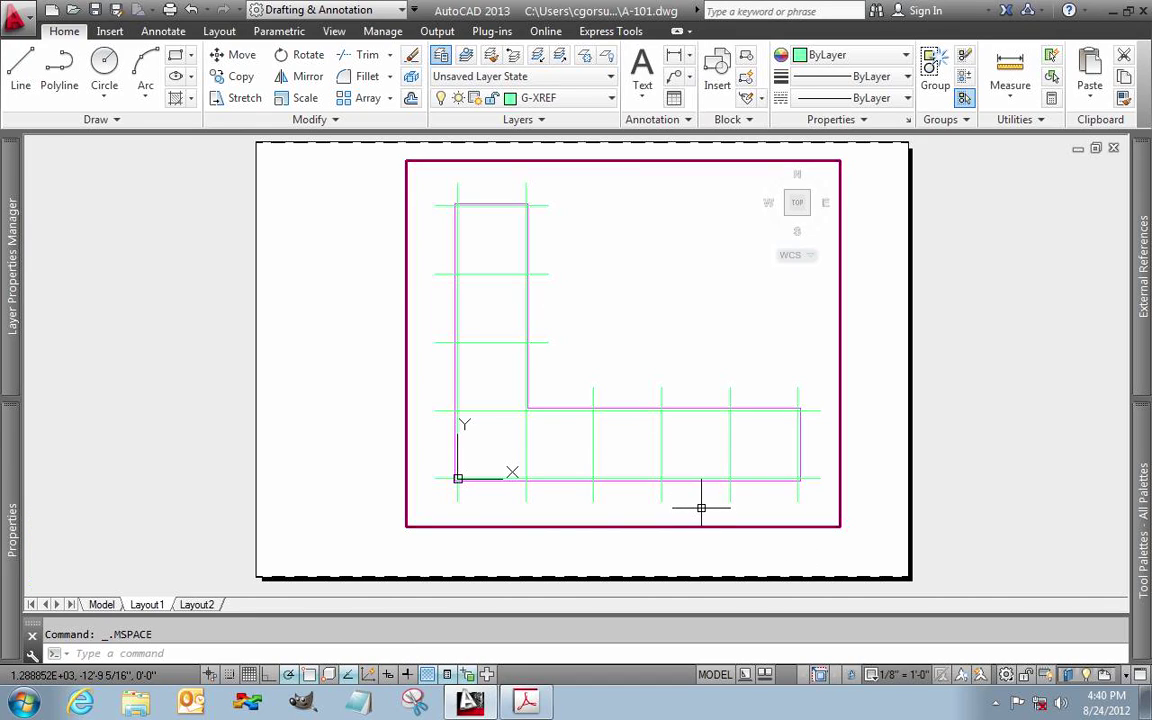
double_click(704, 548)
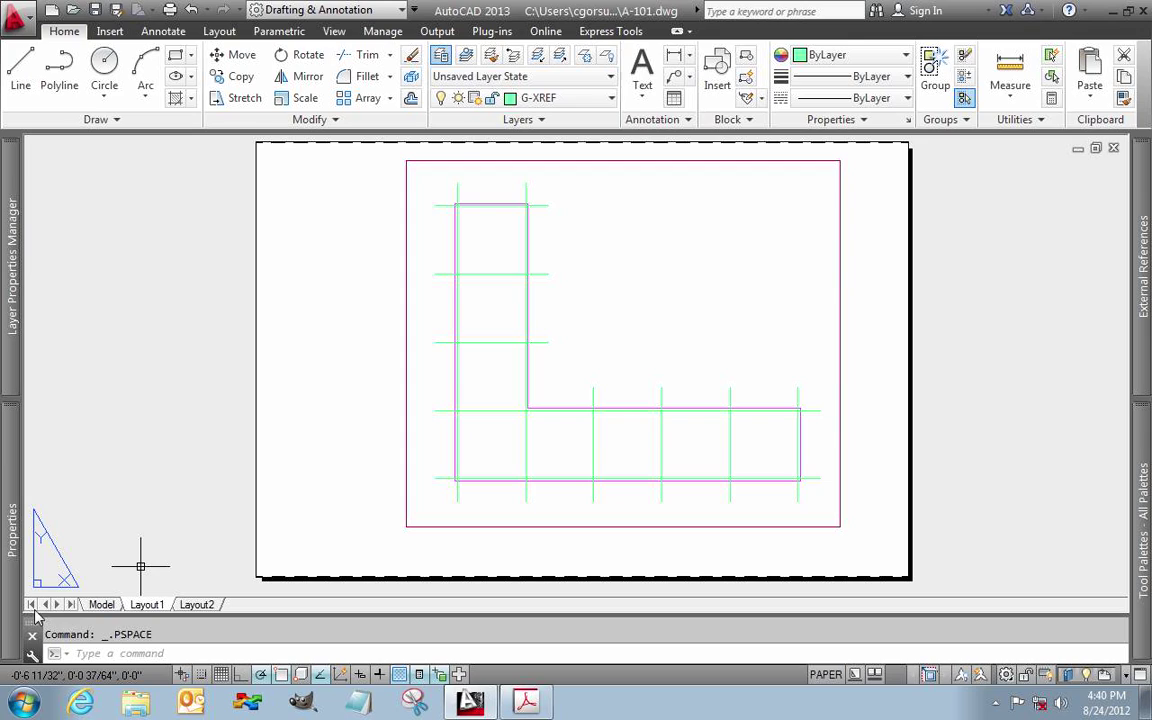
On the Model tab, set annotation scale to 1/8" = 1'-0", then return to Layout1
left_click(101, 606)
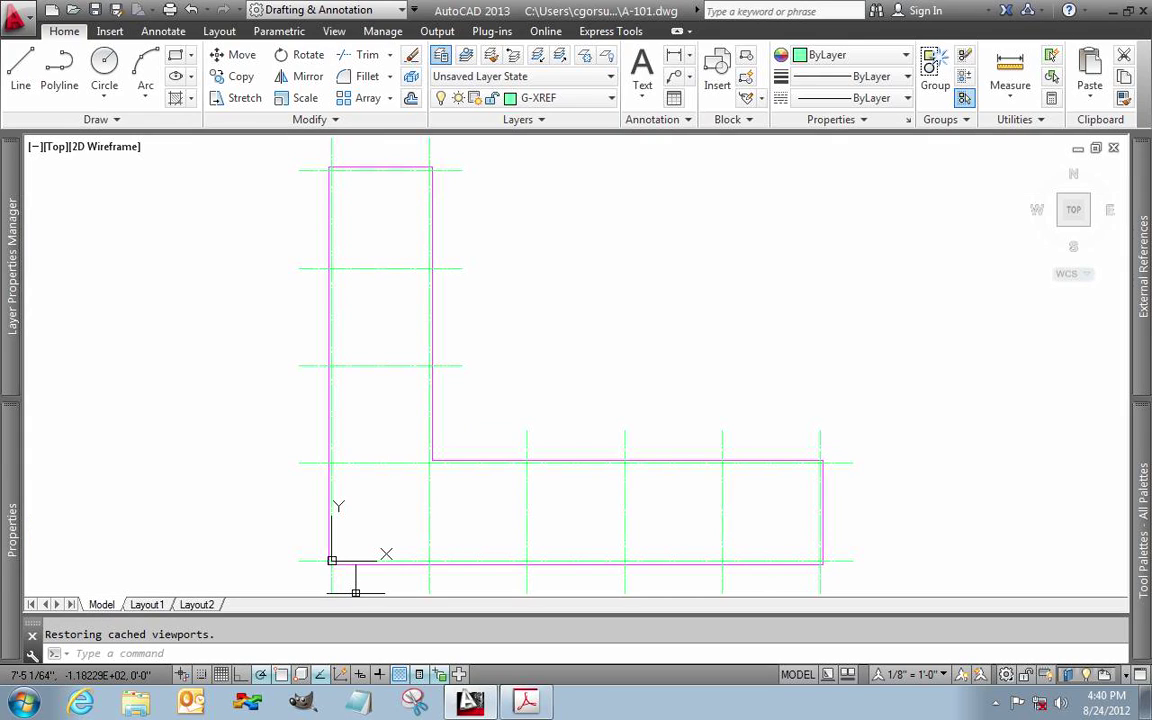
left_click(916, 677)
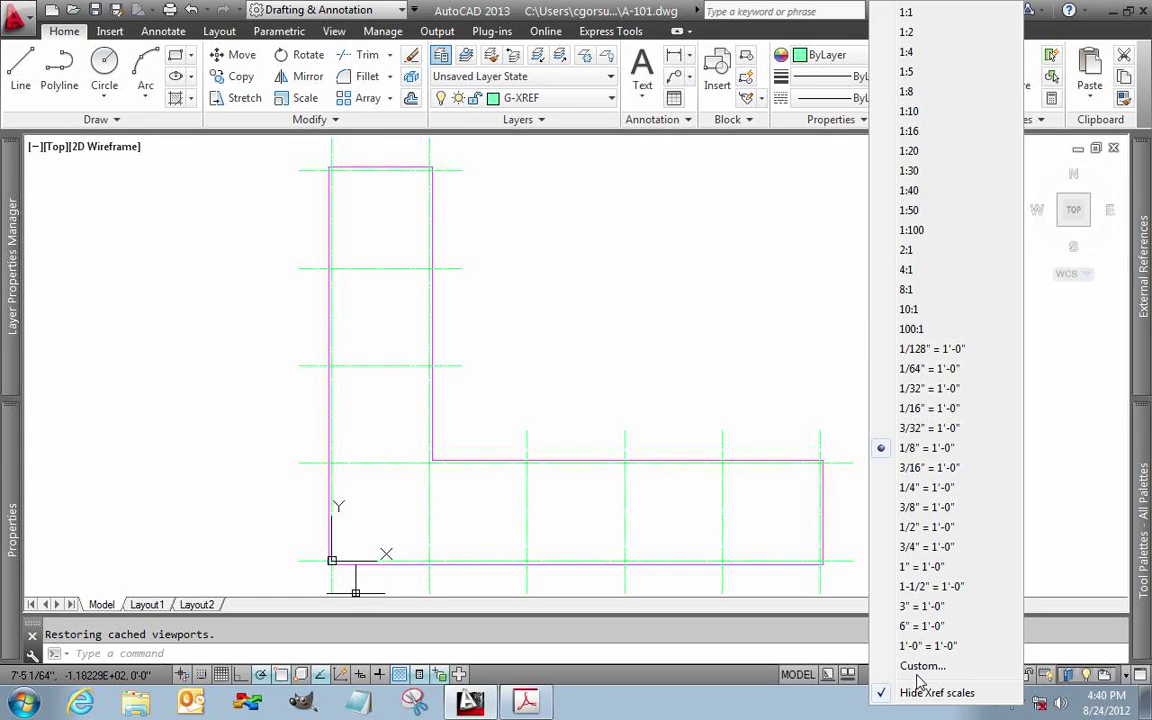
left_click(938, 452)
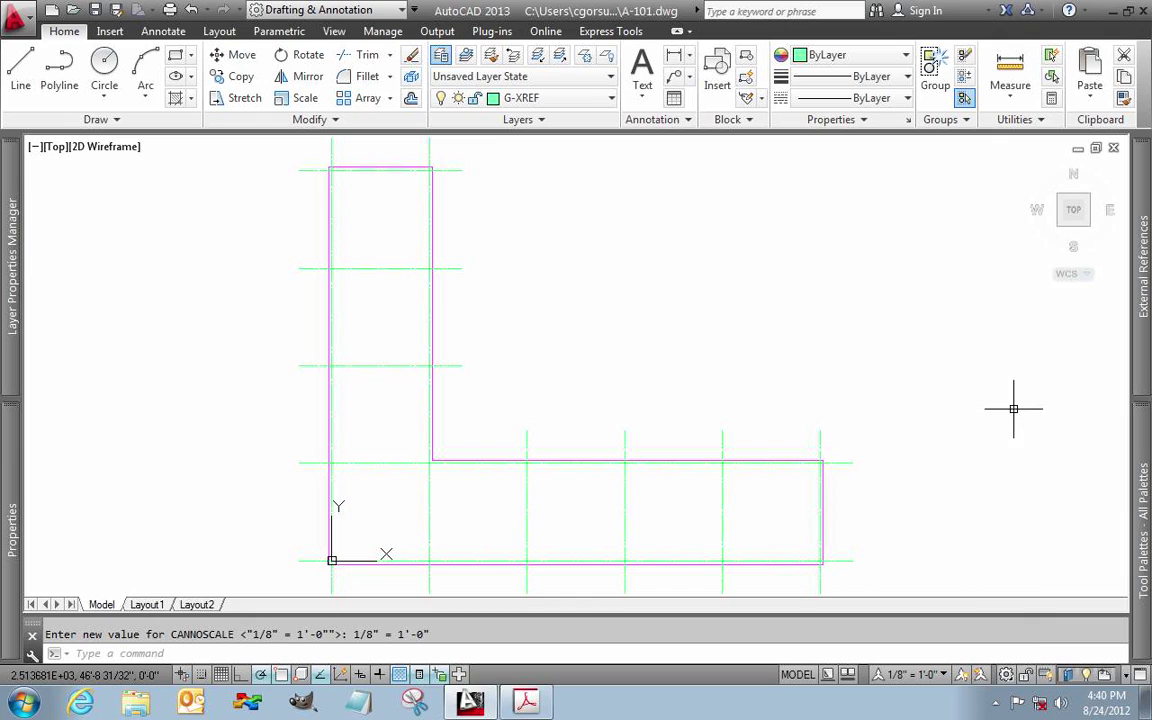
left_click(146, 605)
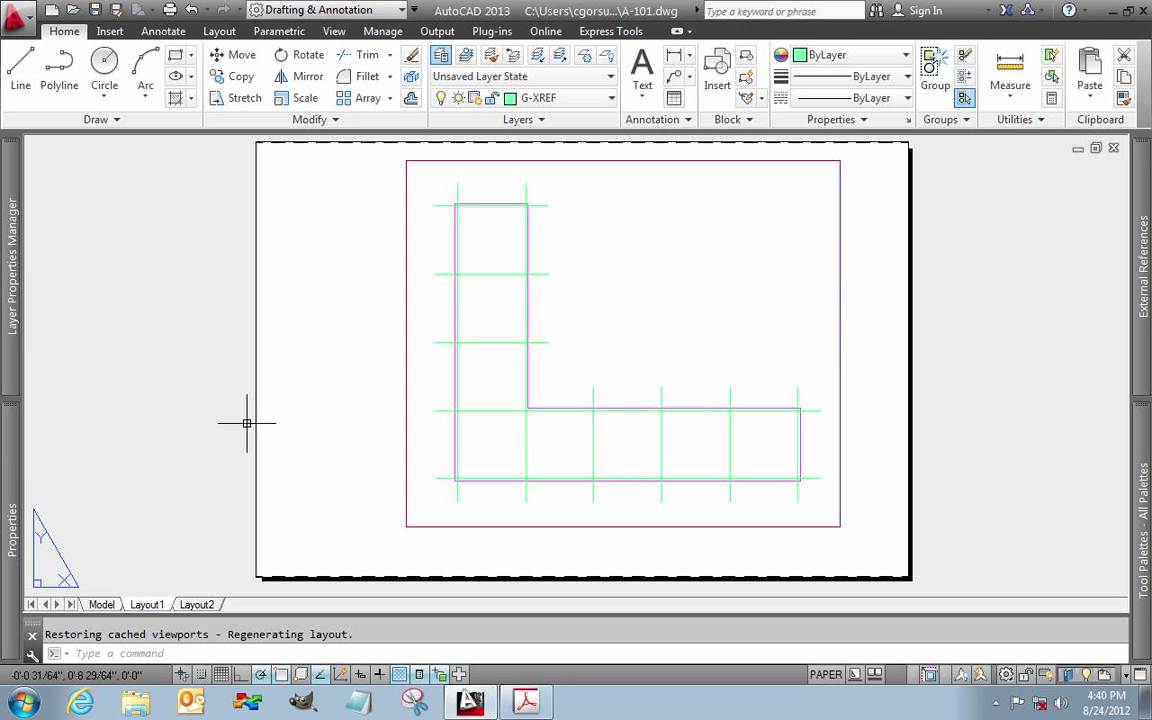
Rename the Layout1 sheet tab to LEVEL 1 PLAN
right_click(150, 612)
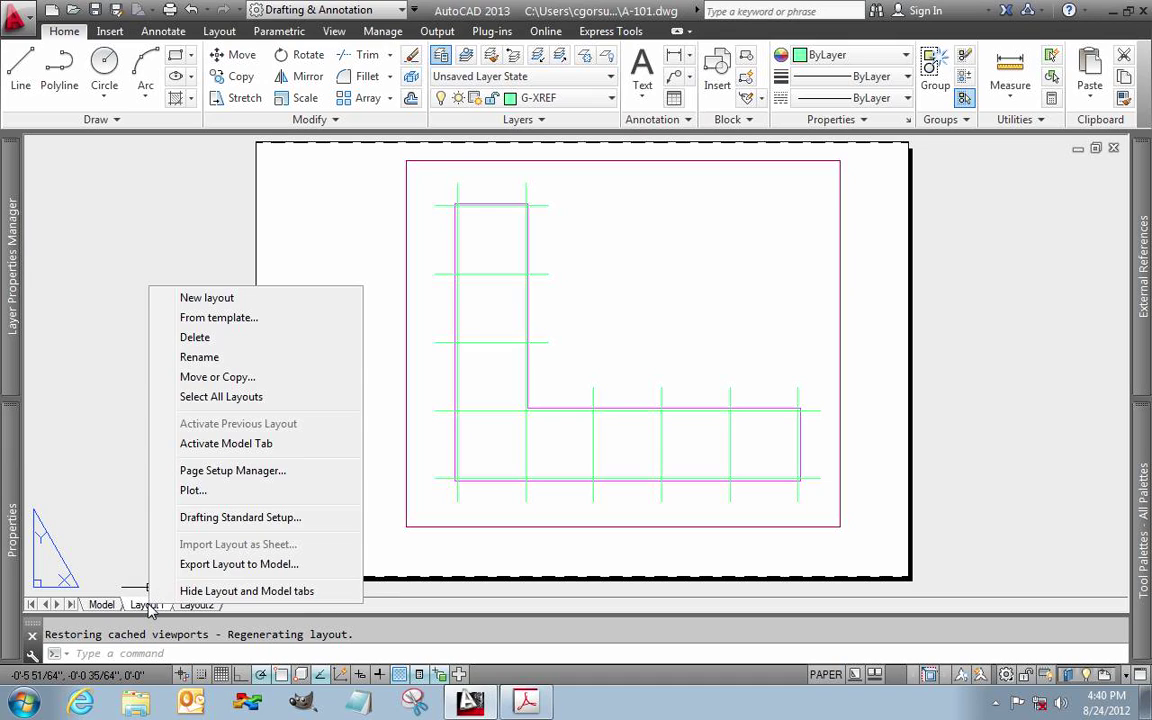
left_click(212, 360)
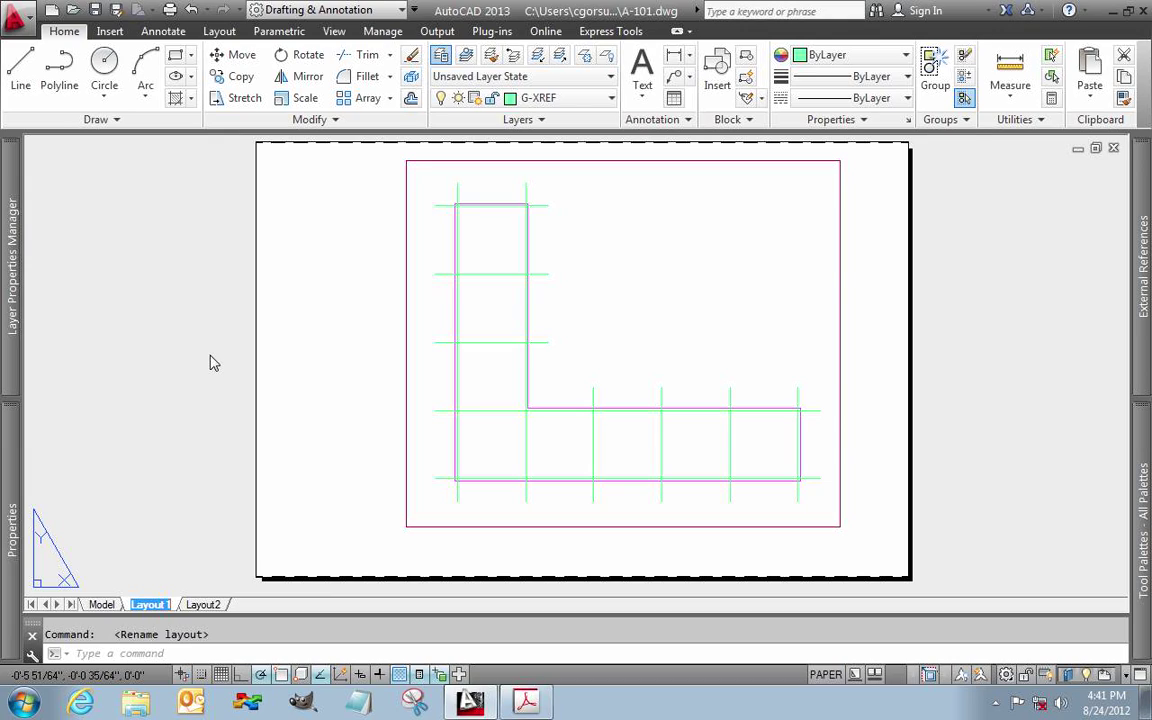
type("GROUND FLOOR PL")
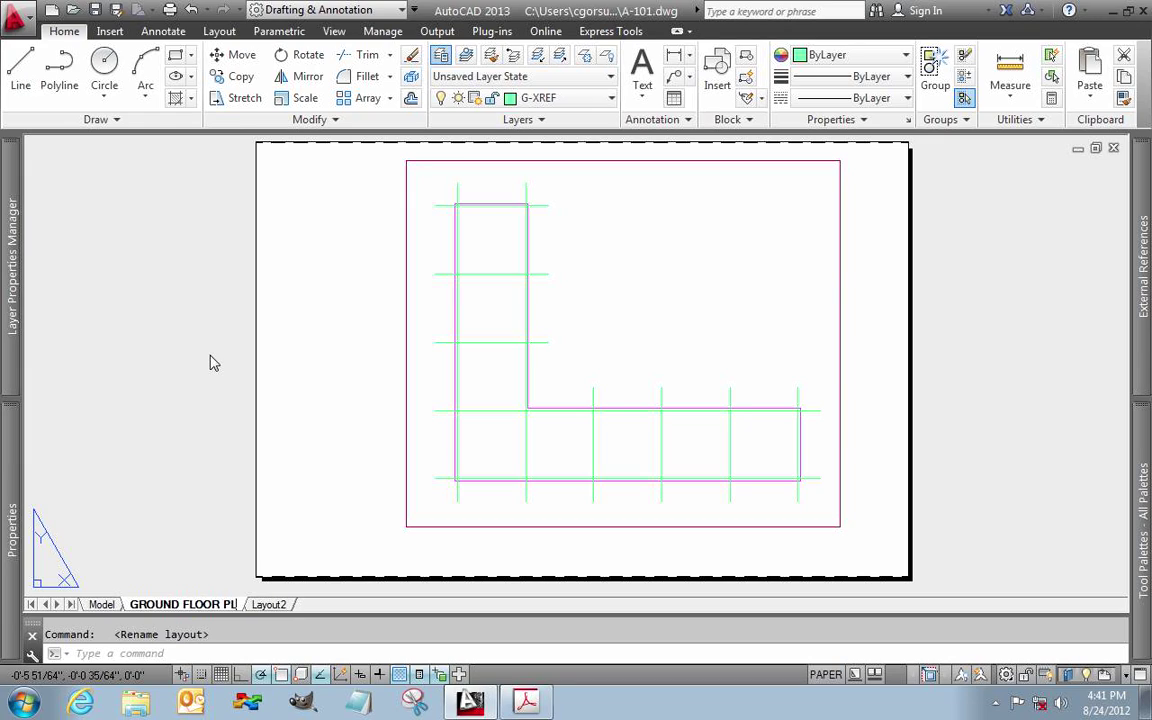
type("AN")
key("BackSpace")
key("BackSpace")
key("BackSpace")
key("BackSpace")
key("BackSpace")
key("BackSpace")
key("BackSpace")
key("BackSpace")
key("BackSpace")
key("BackSpace")
key("BackSpace")
key("BackSpace")
key("BackSpace")
key("BackSpace")
key("BackSpace")
key("BackSpace")
key("BackSpace")
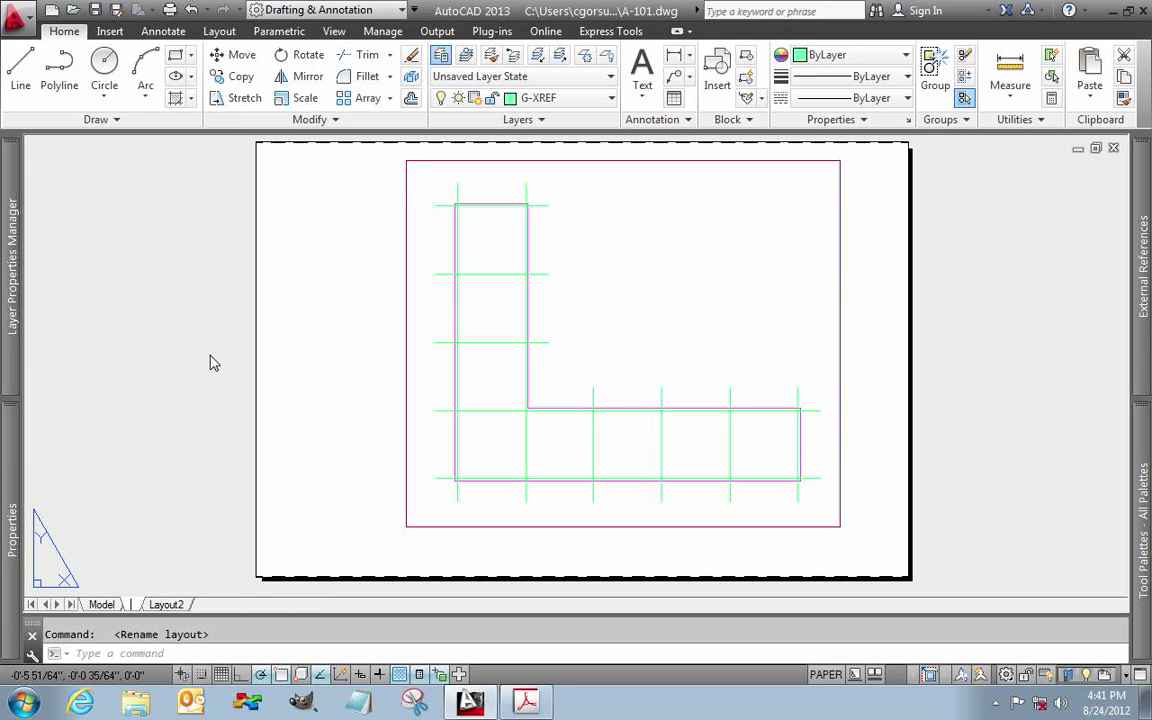
type("LEVEL 1 PLAN")
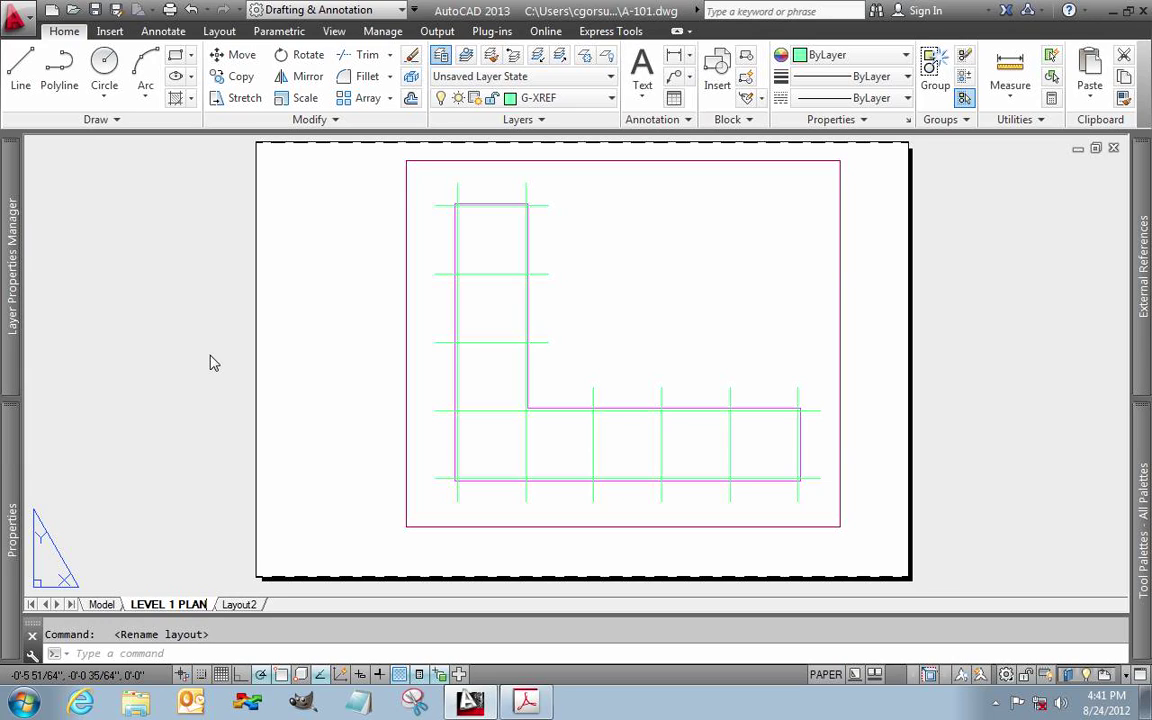
key("Return")
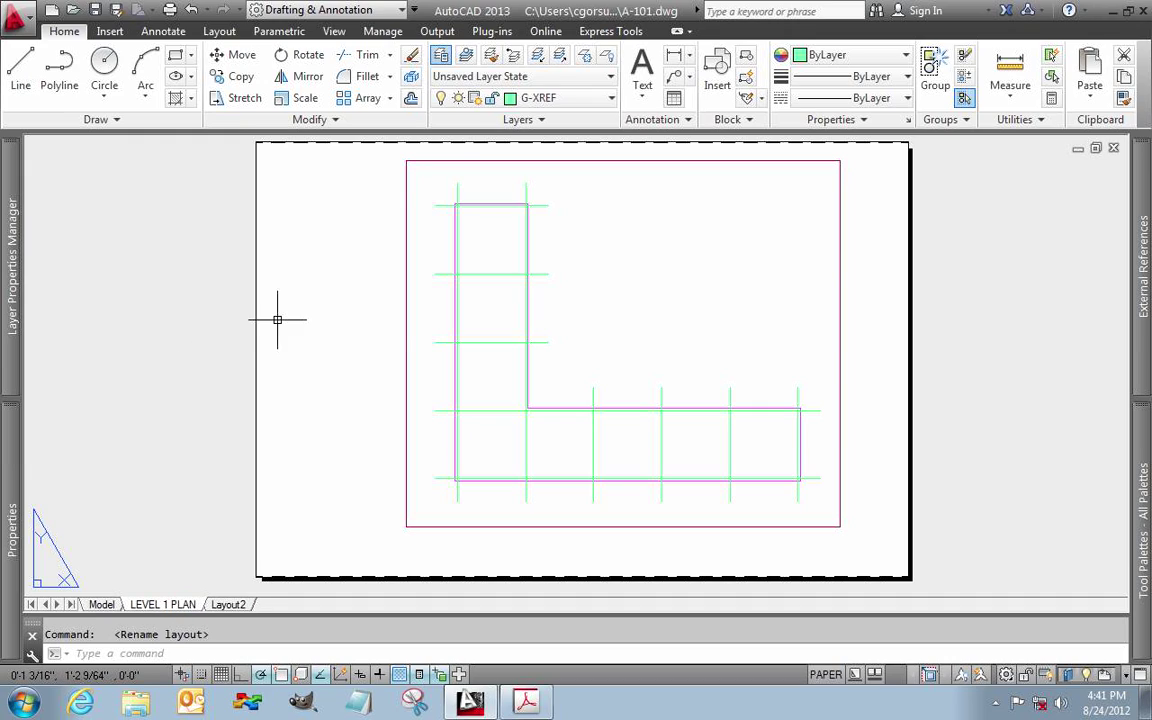
Keep G-XREF as the current layer
mouse_move(1143, 265)
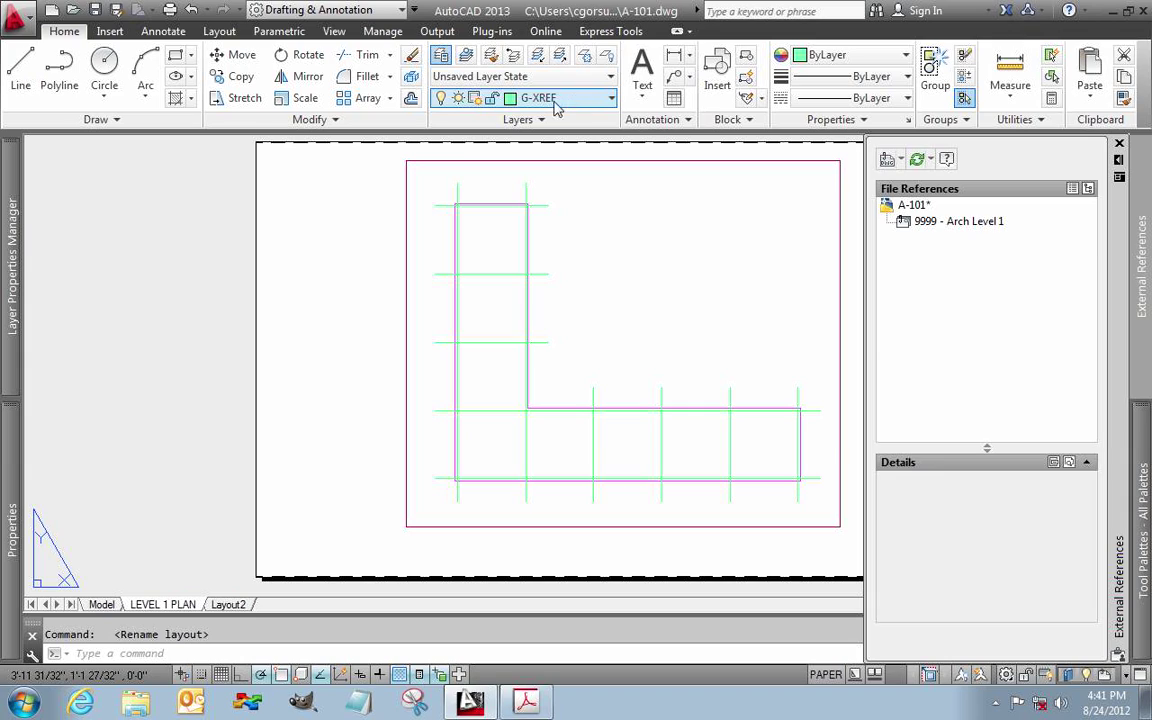
left_click(567, 101)
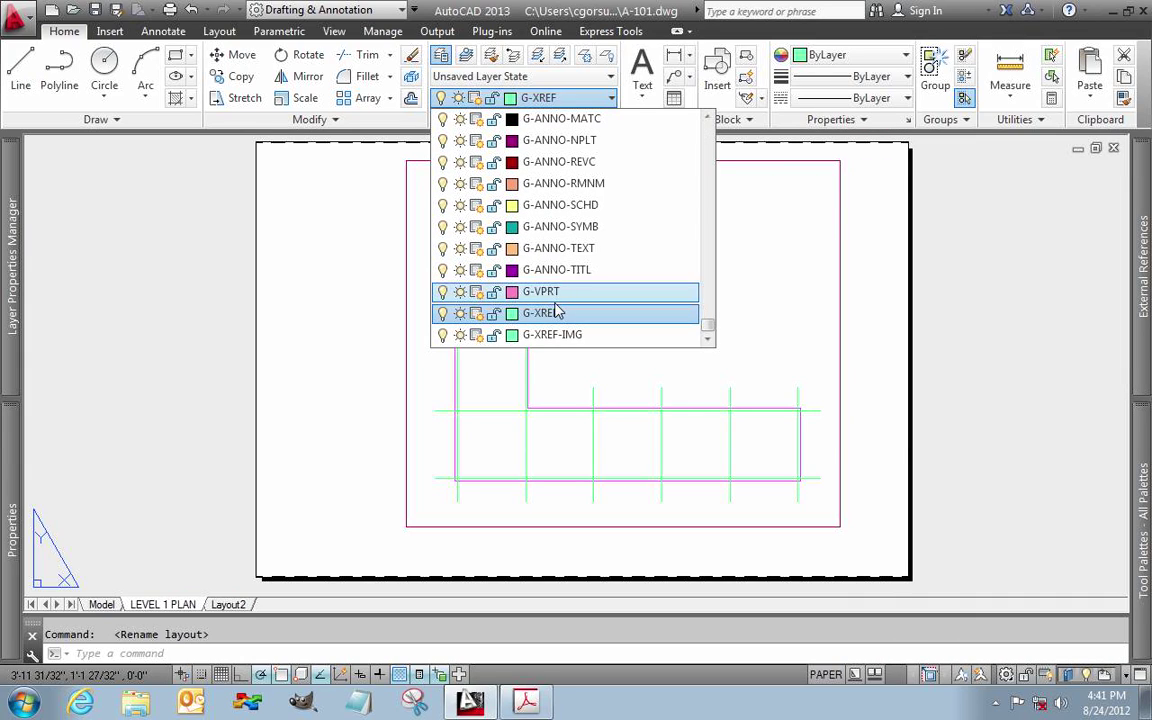
left_click(586, 312)
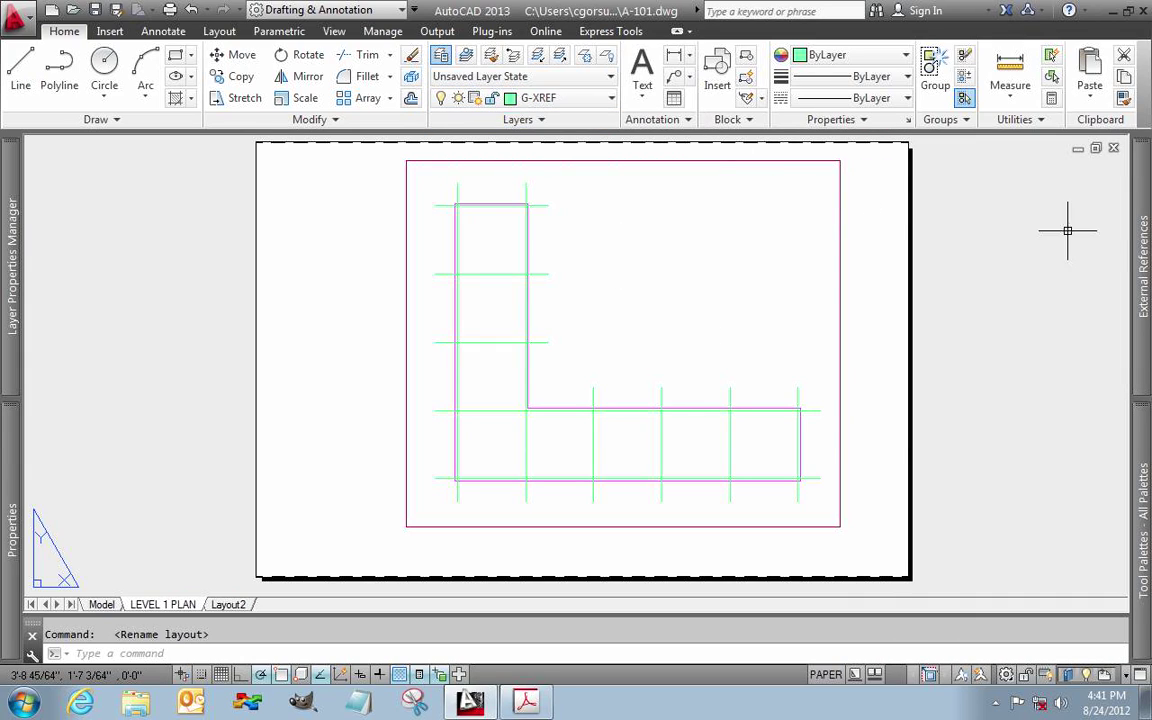
Attach 9999 - G-TBLK 24x36.dwg as an overlay at 0,0 with scale 1
mouse_move(1149, 243)
left_click(991, 296)
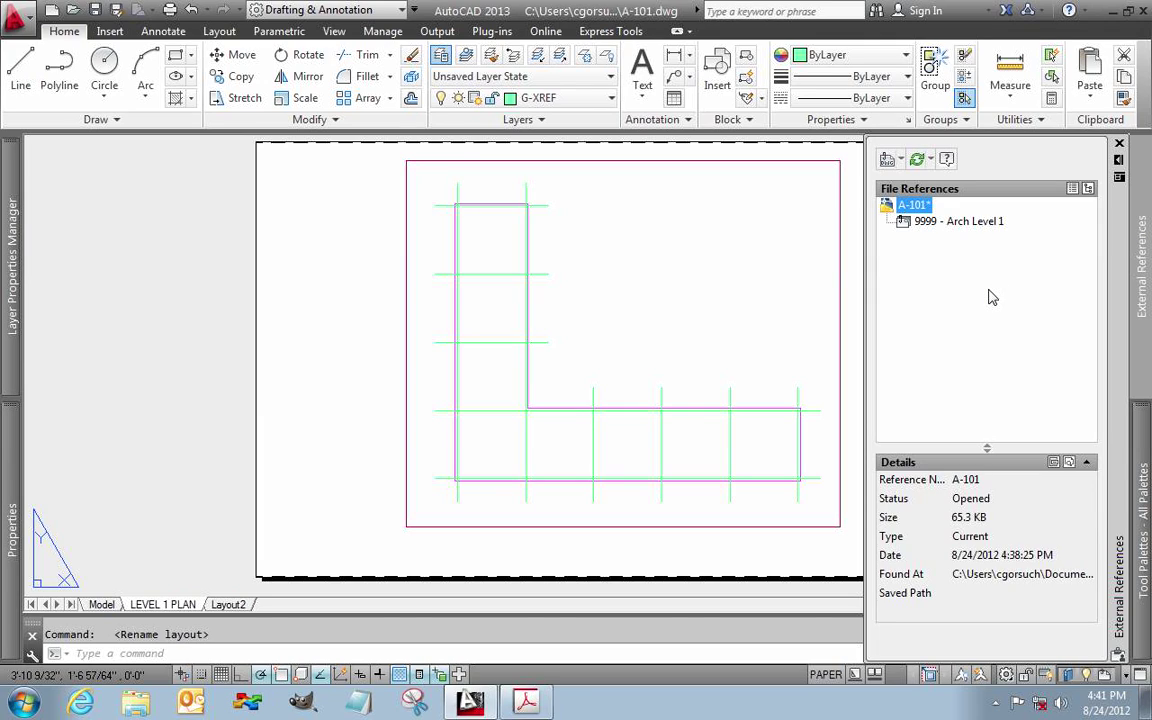
left_click(899, 159)
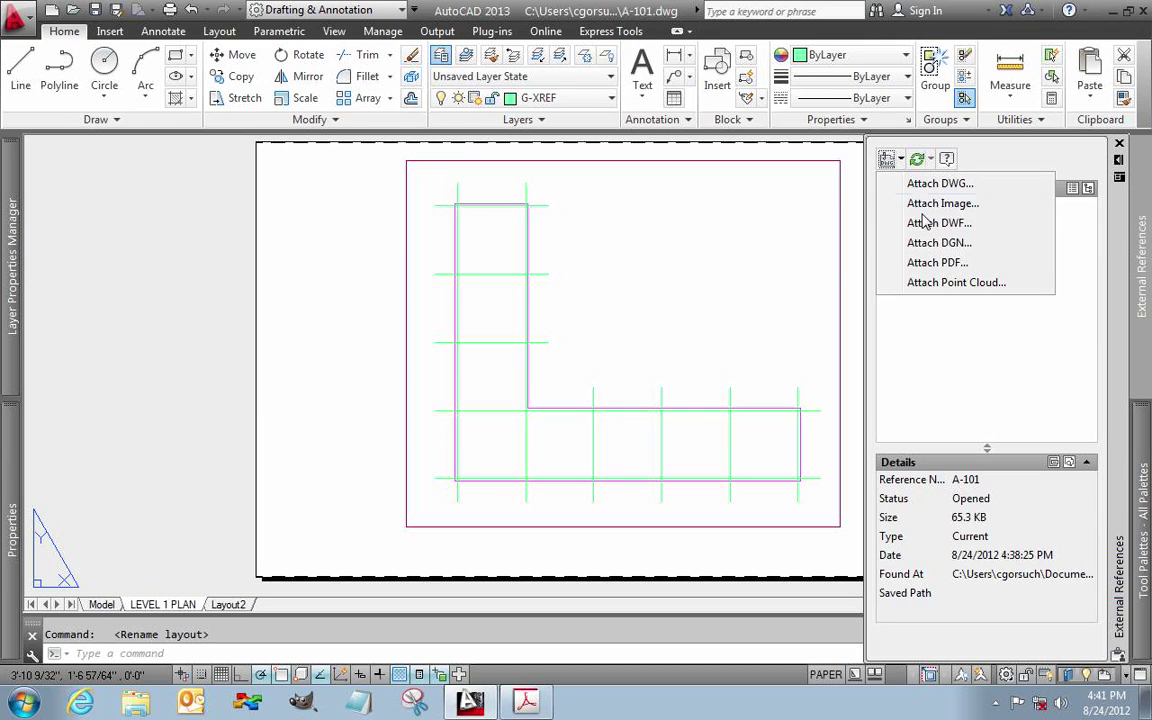
left_click(929, 186)
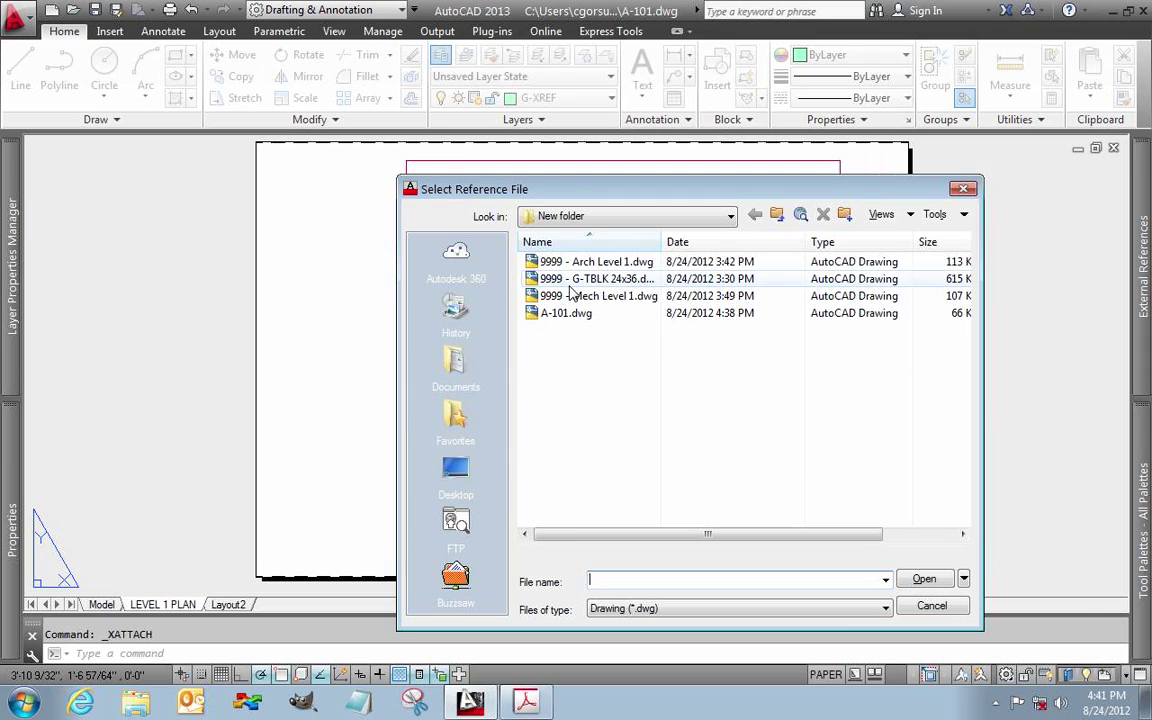
left_click(588, 279)
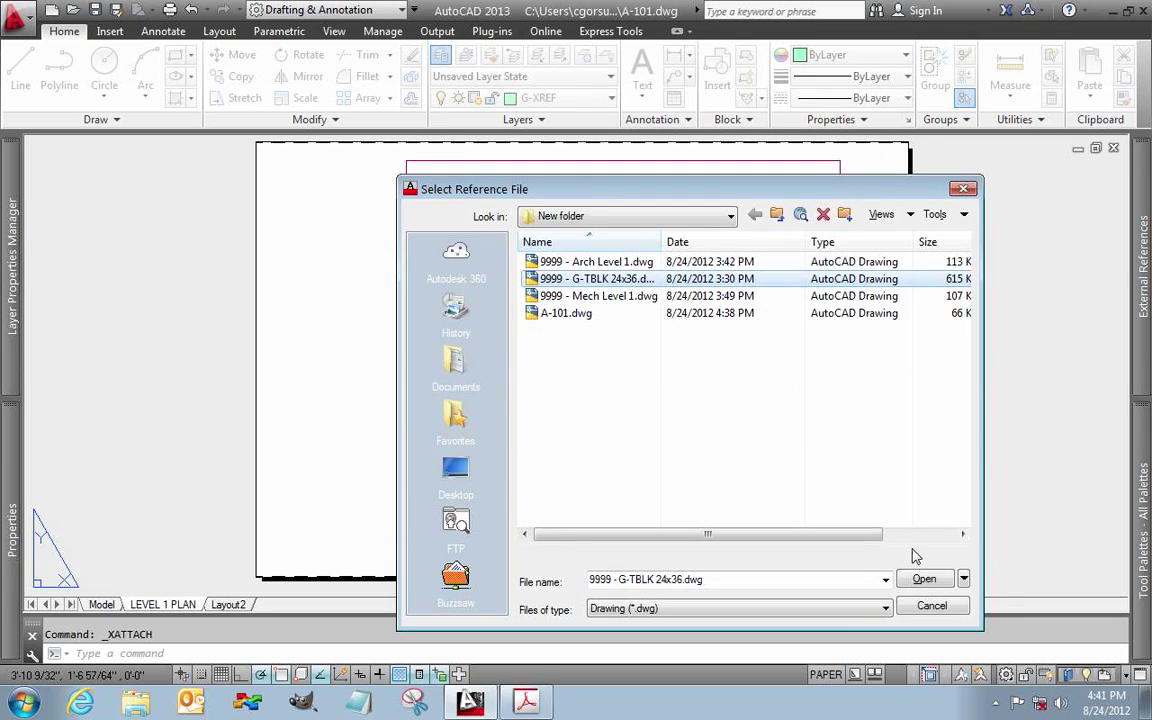
left_click(924, 580)
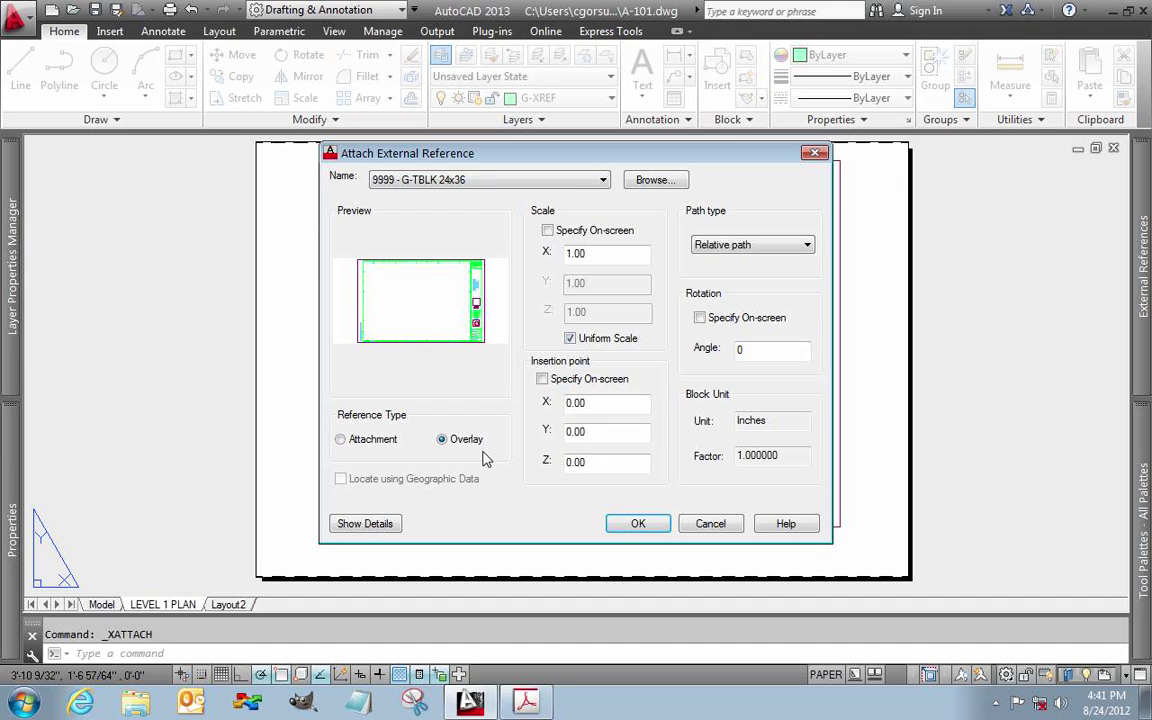
left_click(640, 525)
left_click(400, 503)
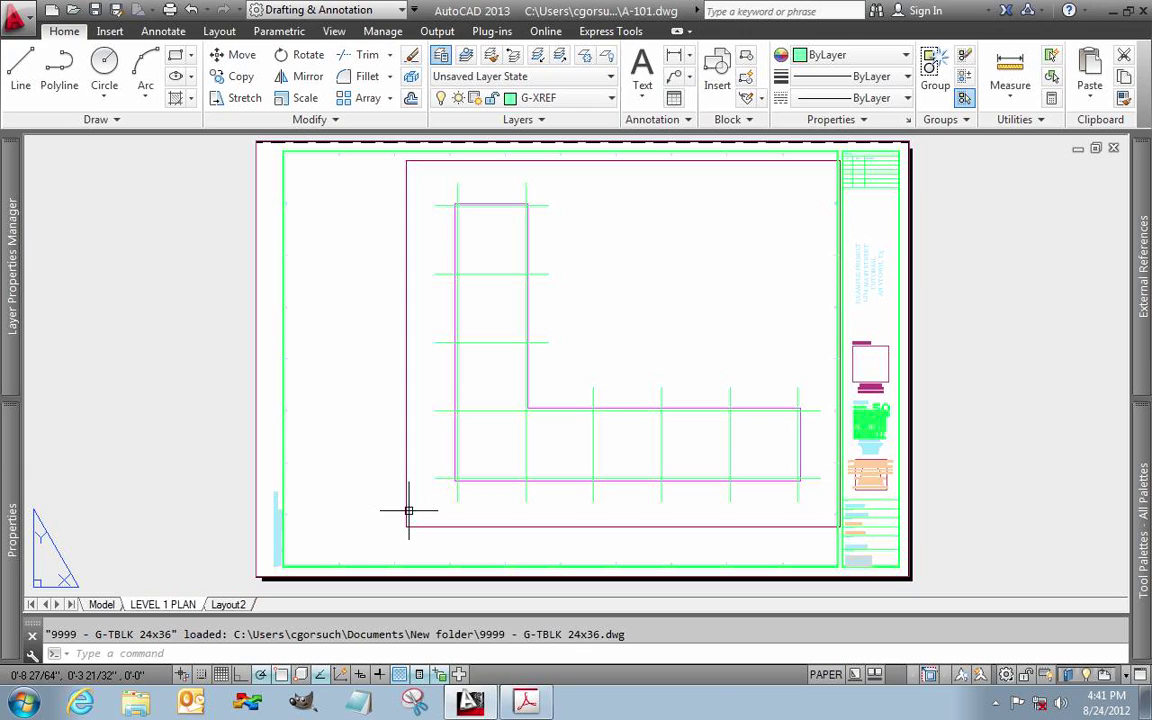
middle_click_drag(404, 504, 417, 404)
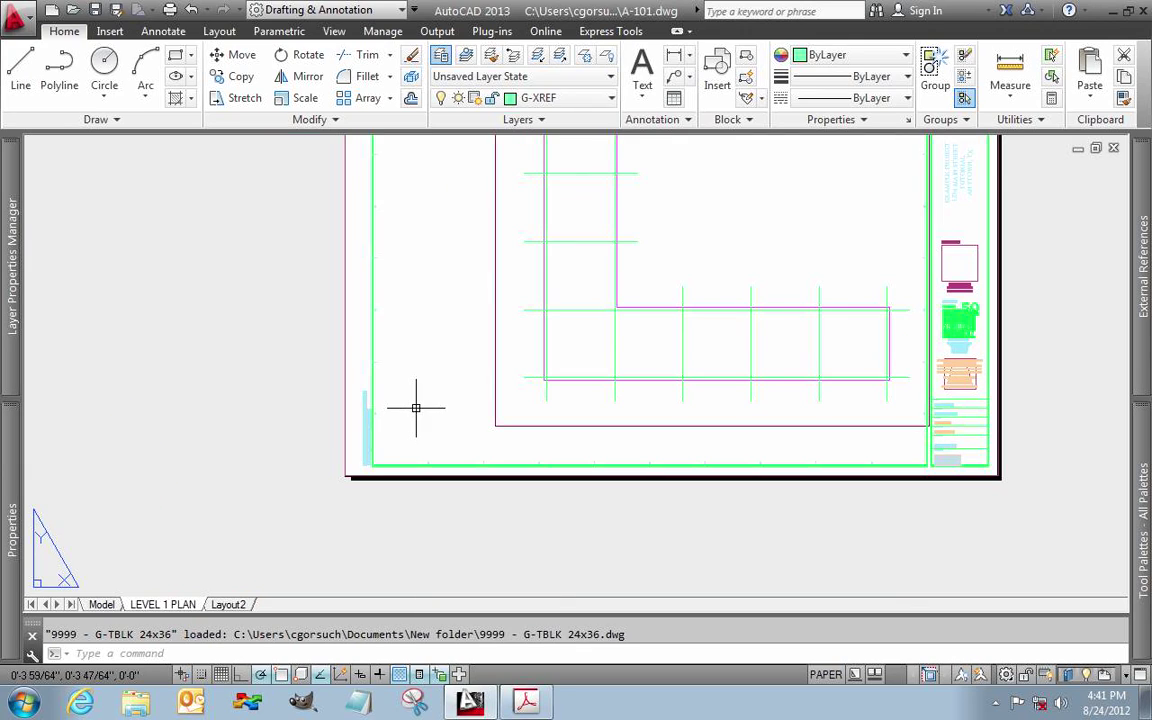
scroll(334, 476, "up", 6)
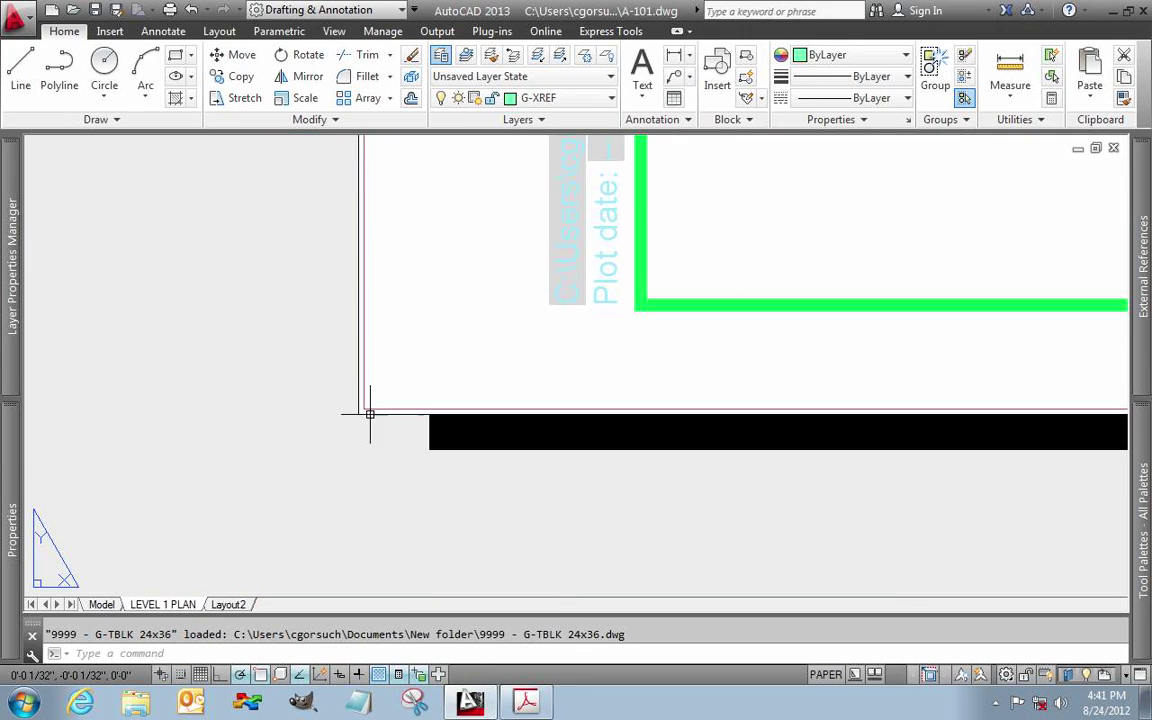
scroll(372, 400, "up", 2)
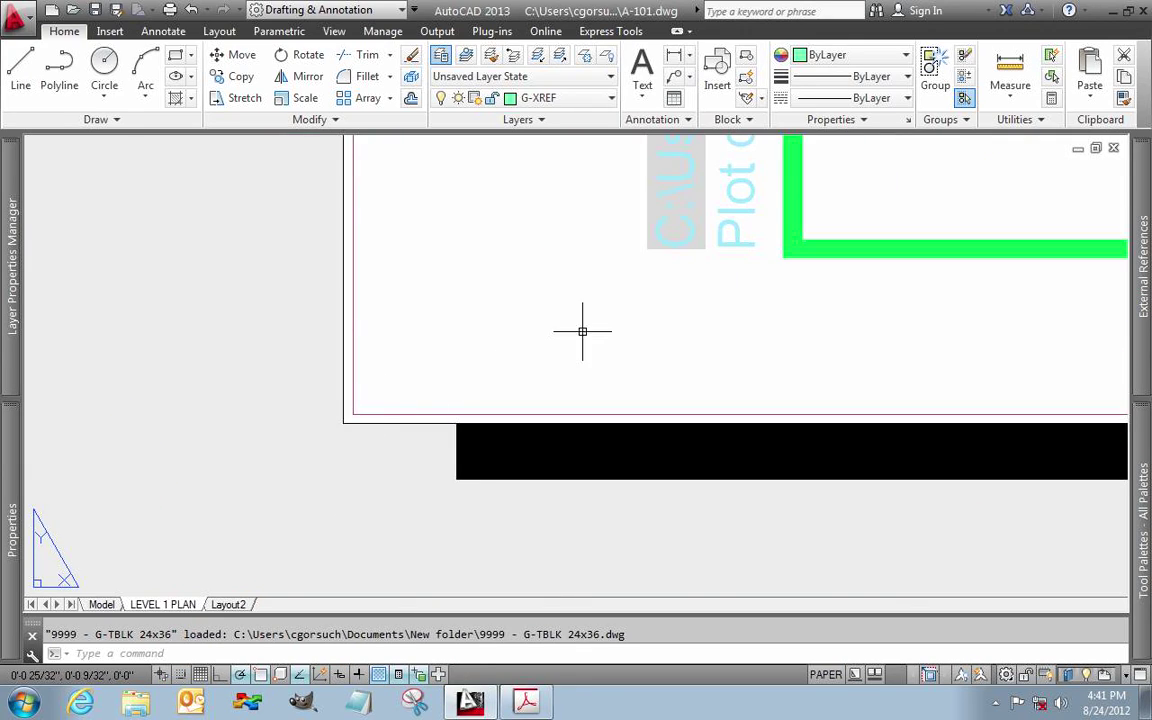
left_click(656, 248)
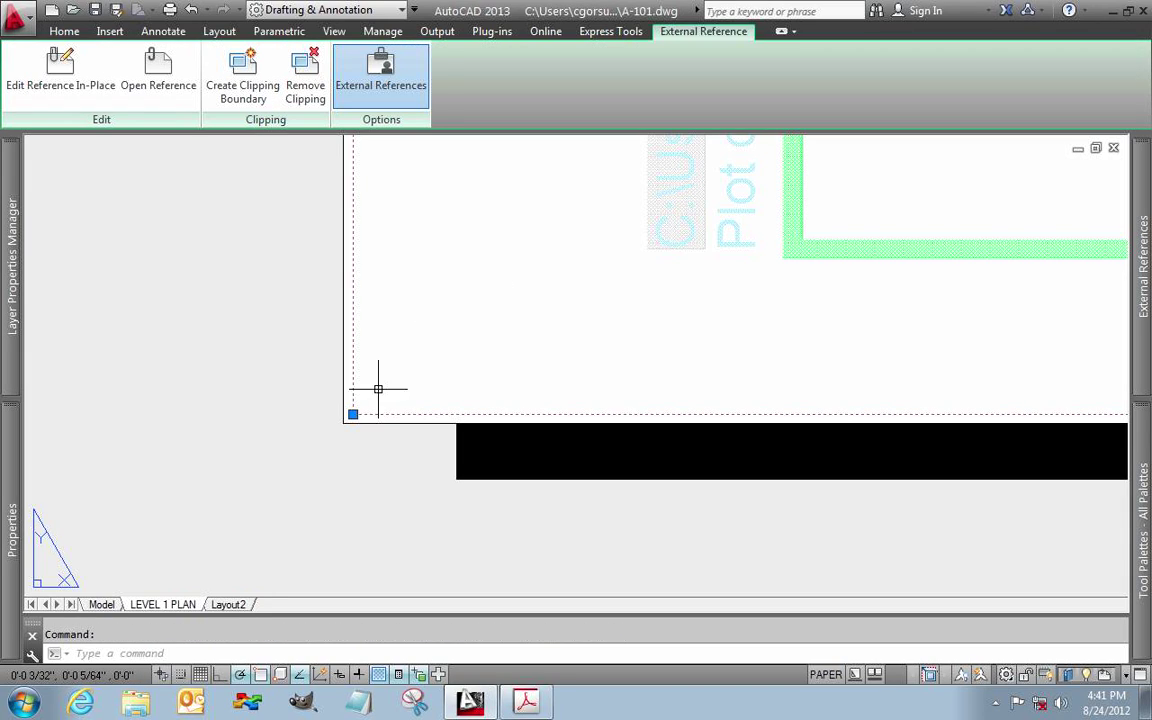
scroll(342, 420, "down", 2)
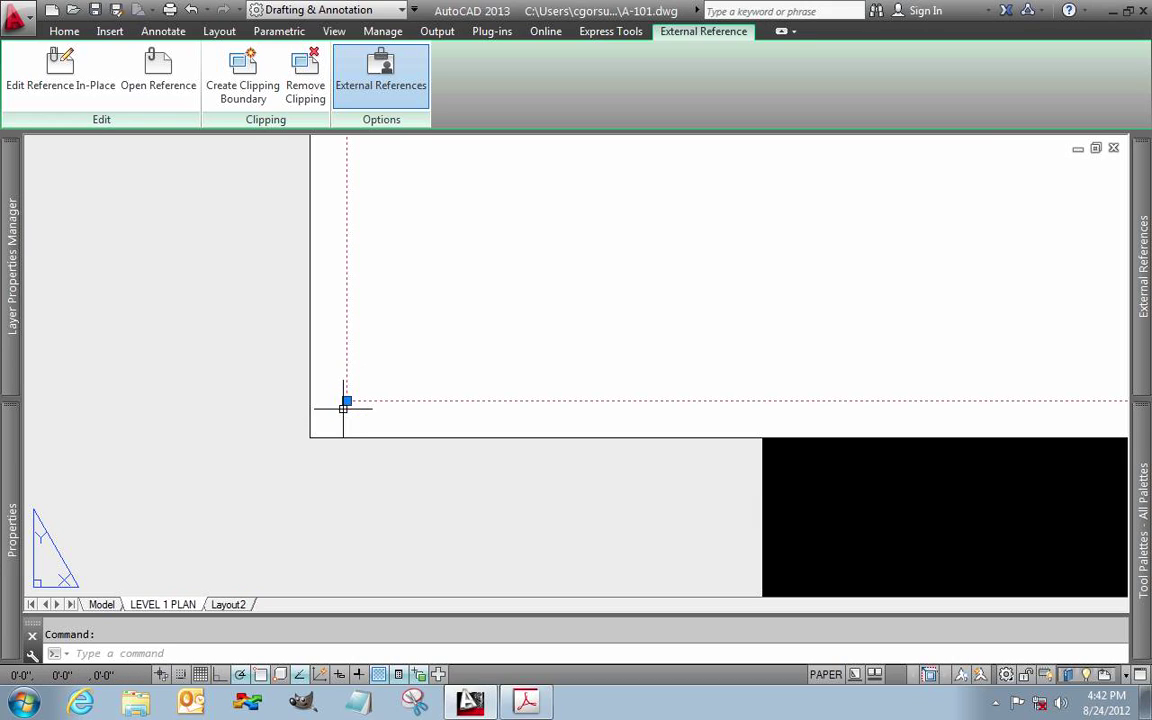
Snap the title block's lower-left insertion grip onto the sheet's lower-left corner, then zoom extents
left_click(346, 401)
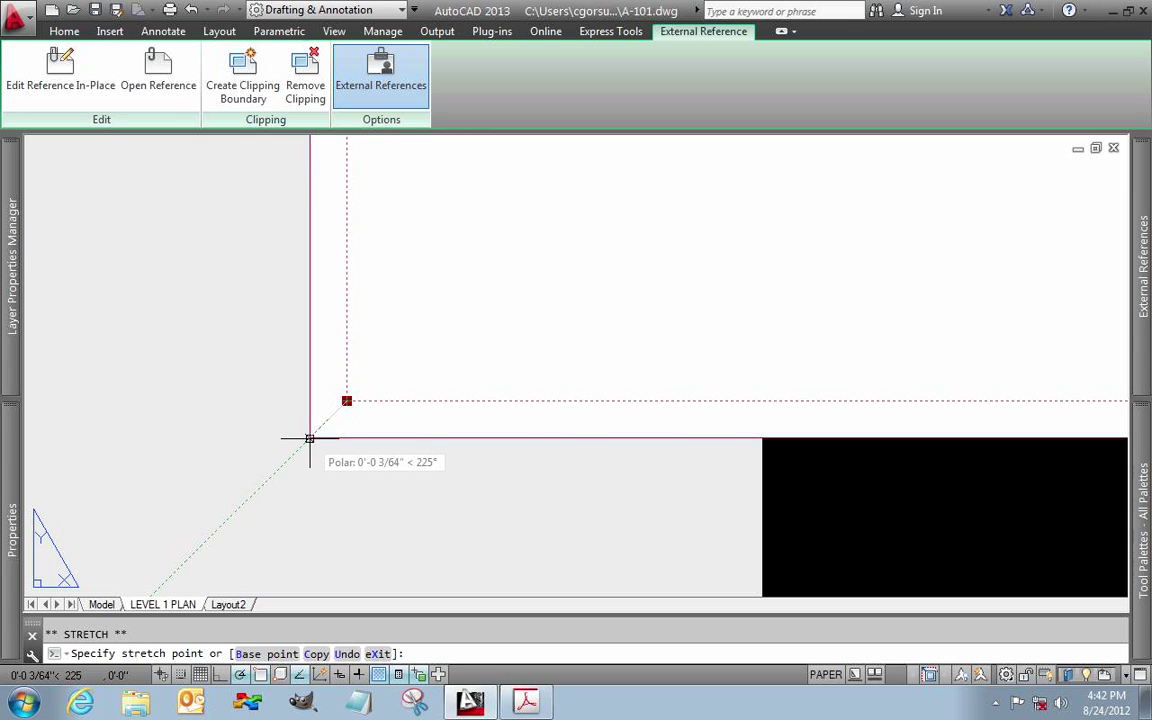
left_click(309, 438)
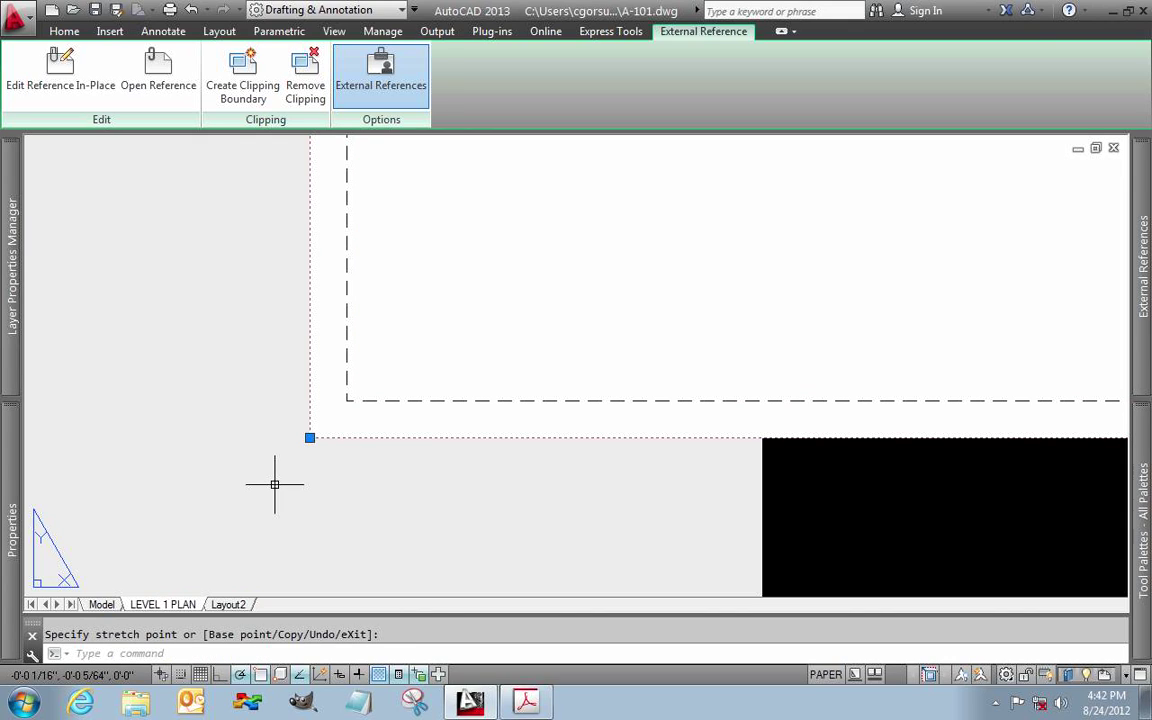
key("Escape")
type("z")
key("Return")
type("e")
key("Return")
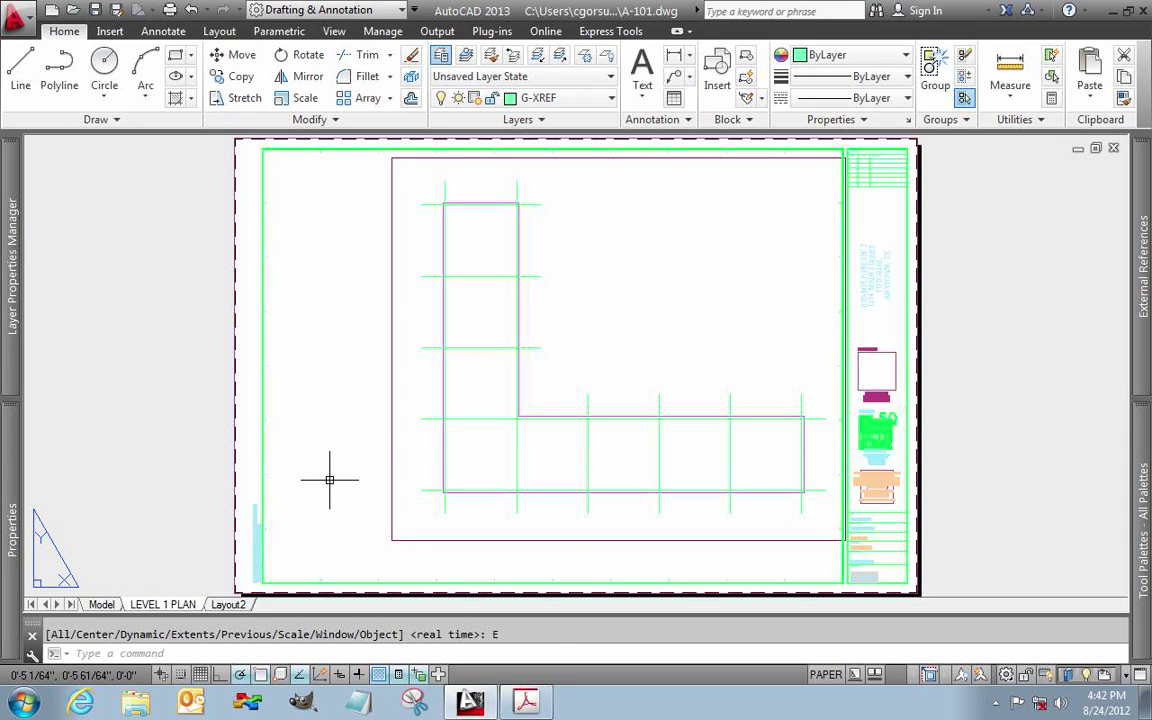
scroll(329, 480, "up", 3)
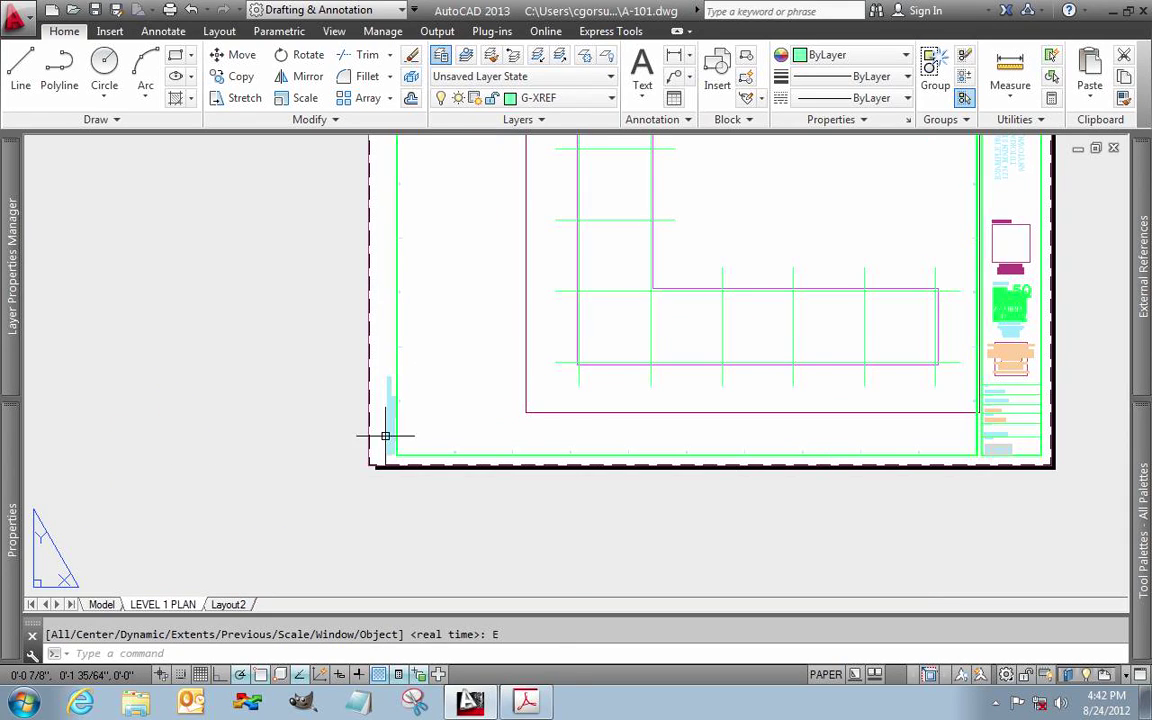
scroll(386, 437, "up", 2)
scroll(384, 437, "up", 4)
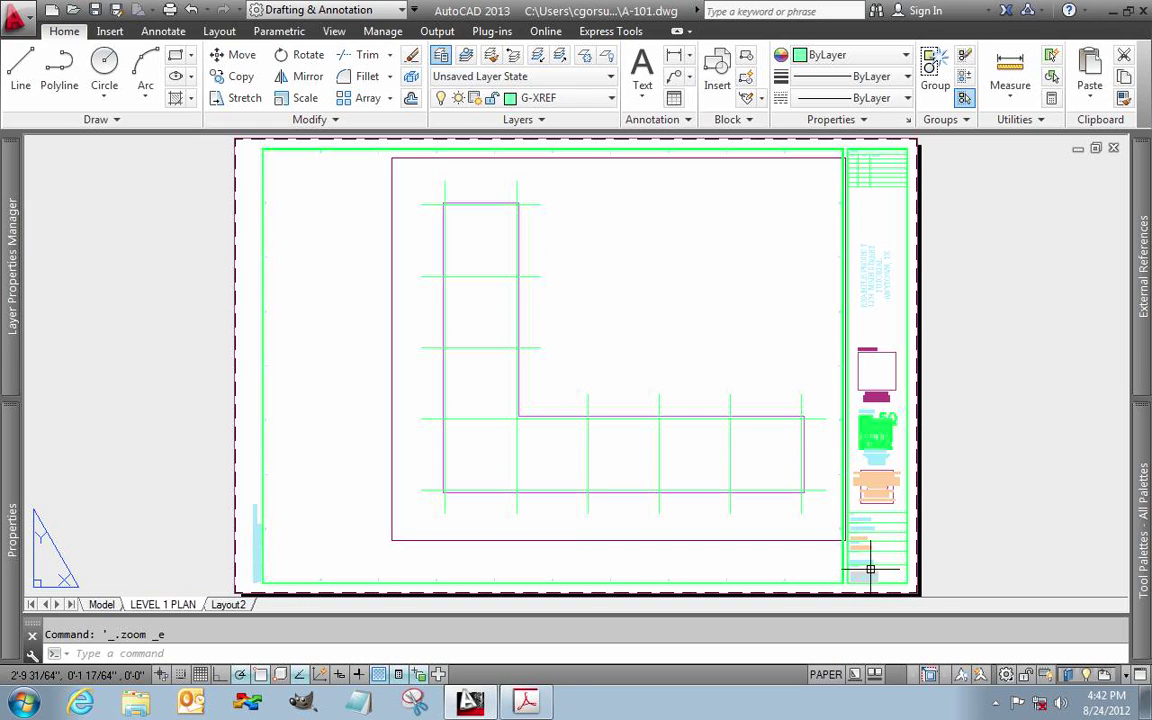
scroll(866, 574, "up", 5)
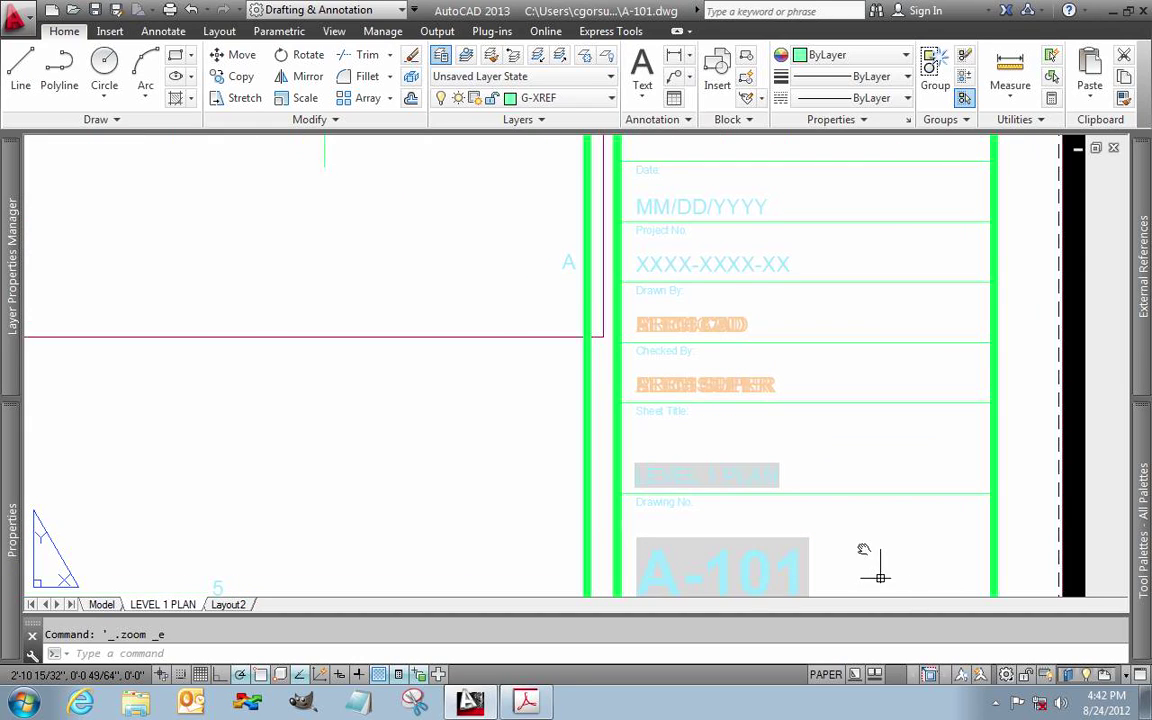
scroll(866, 560, "up", 3)
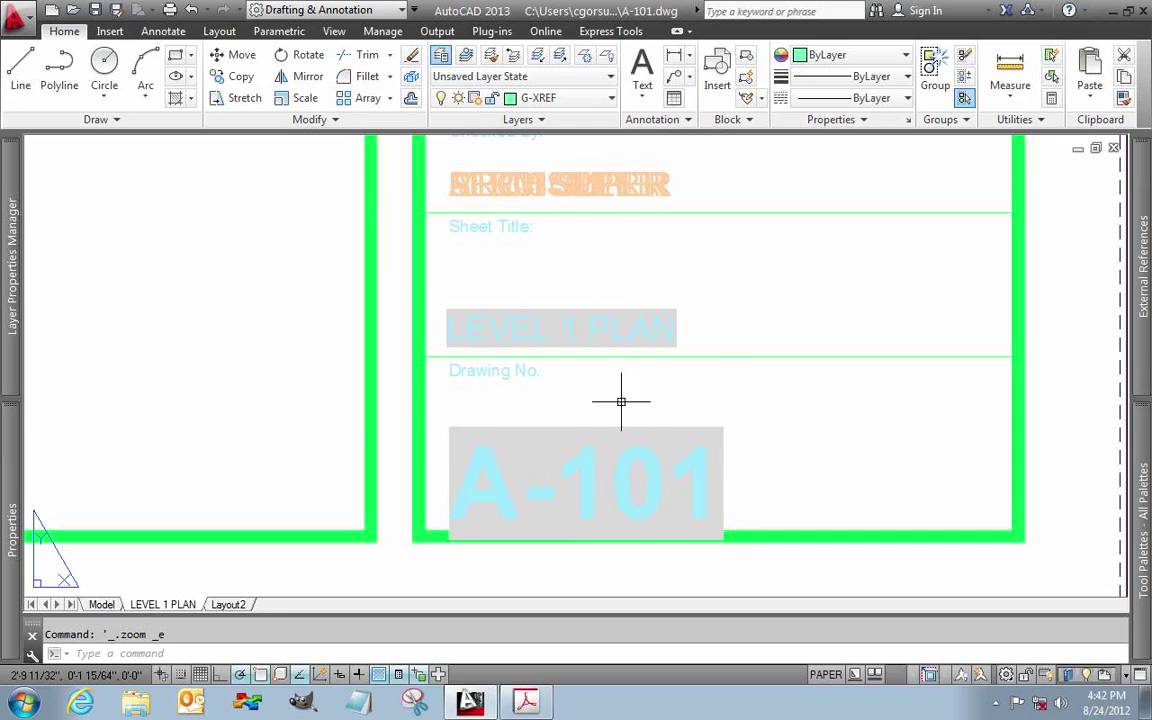
left_click(673, 467)
left_click(670, 467)
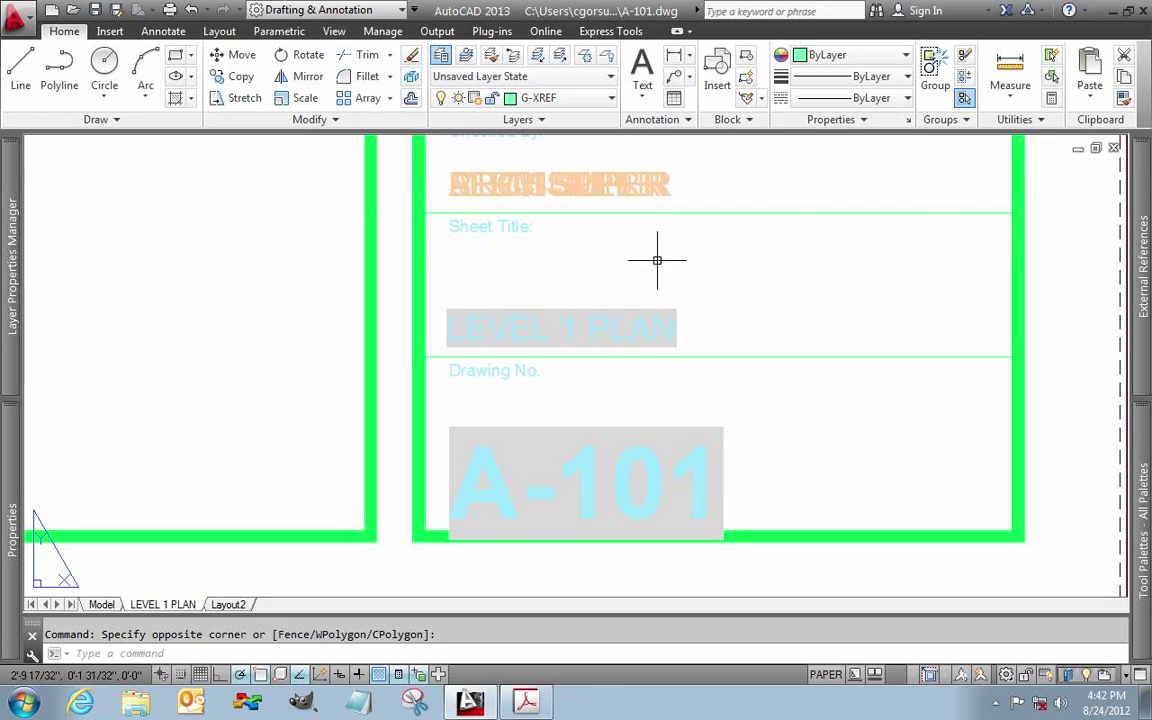
left_click(563, 278)
left_click(617, 316)
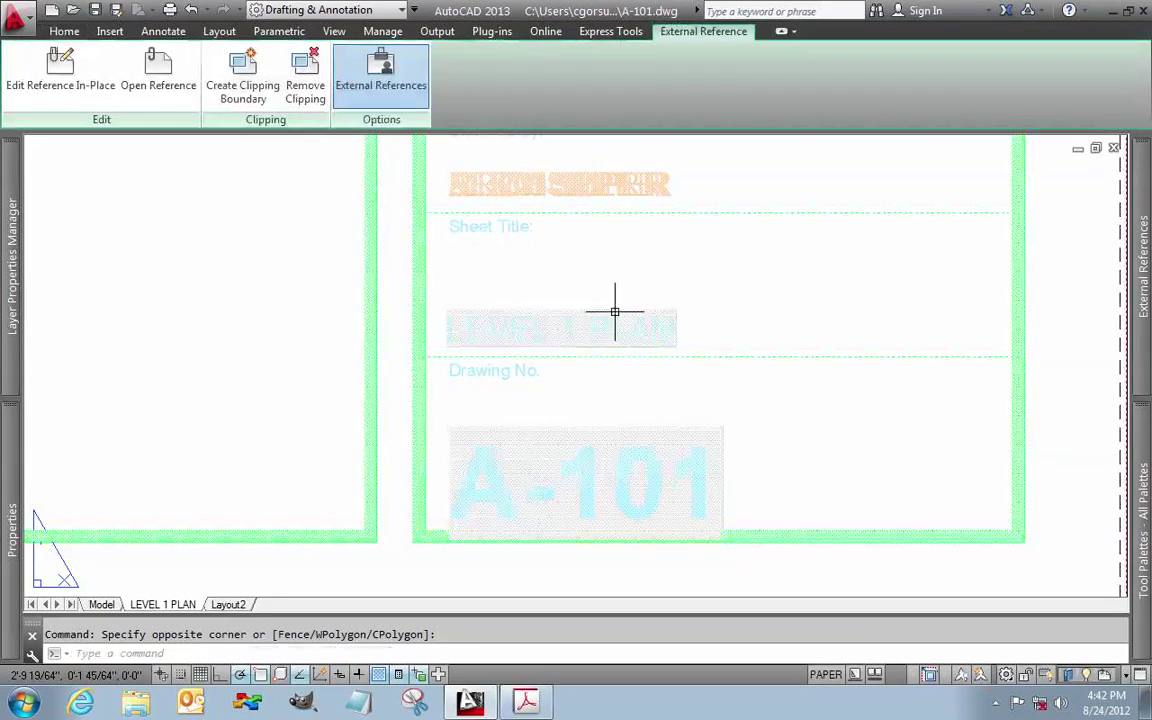
key("Escape")
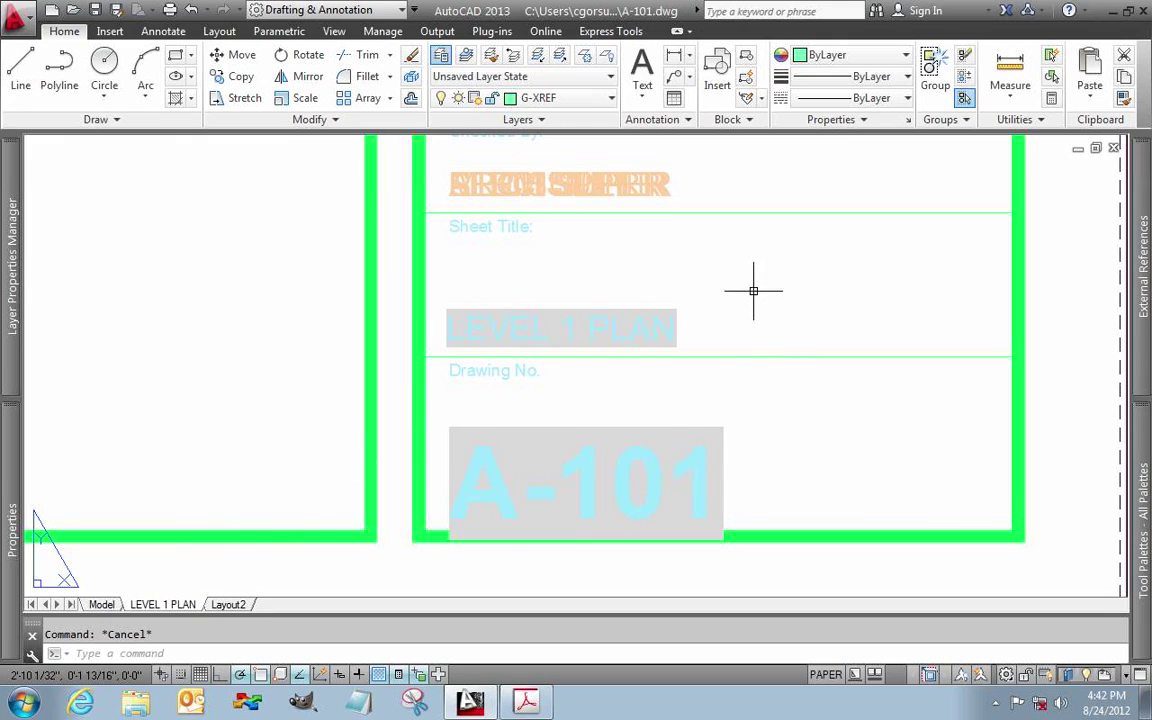
middle_click_drag(753, 291, 627, 463)
scroll(638, 350, "up", 2)
scroll(638, 350, "down", 2)
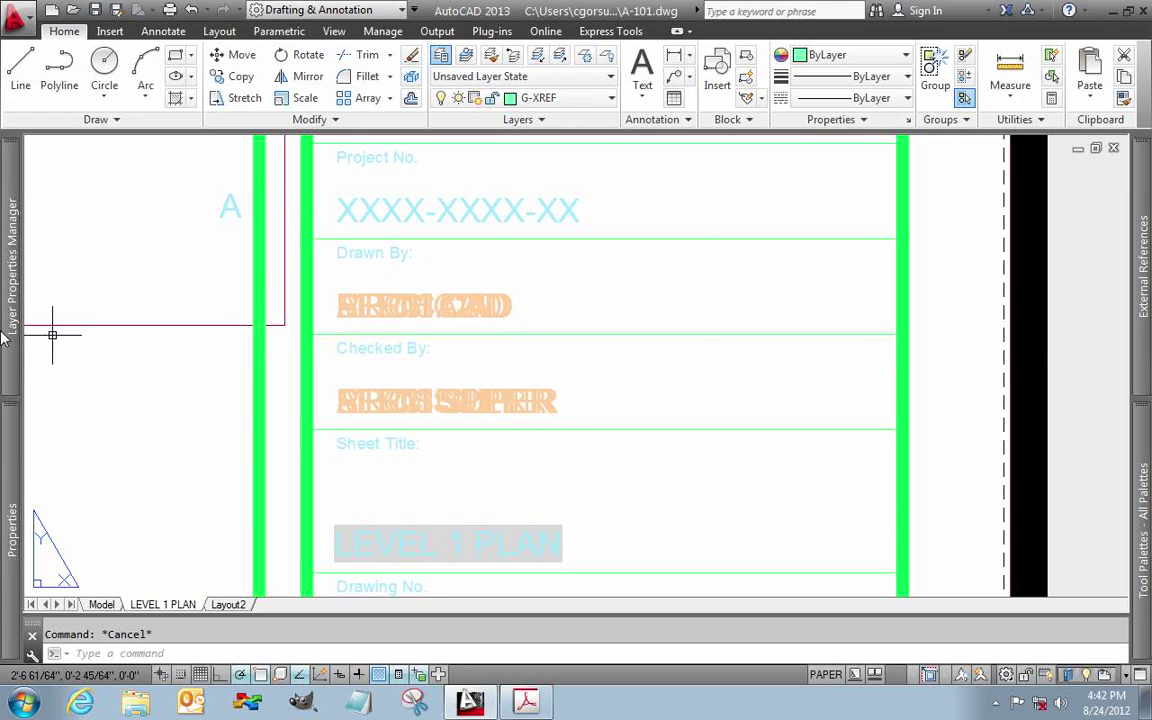
Filter the layer list down to the 9999 - G-TBLK 24x36 xref layers
mouse_move(12, 265)
left_click(77, 246)
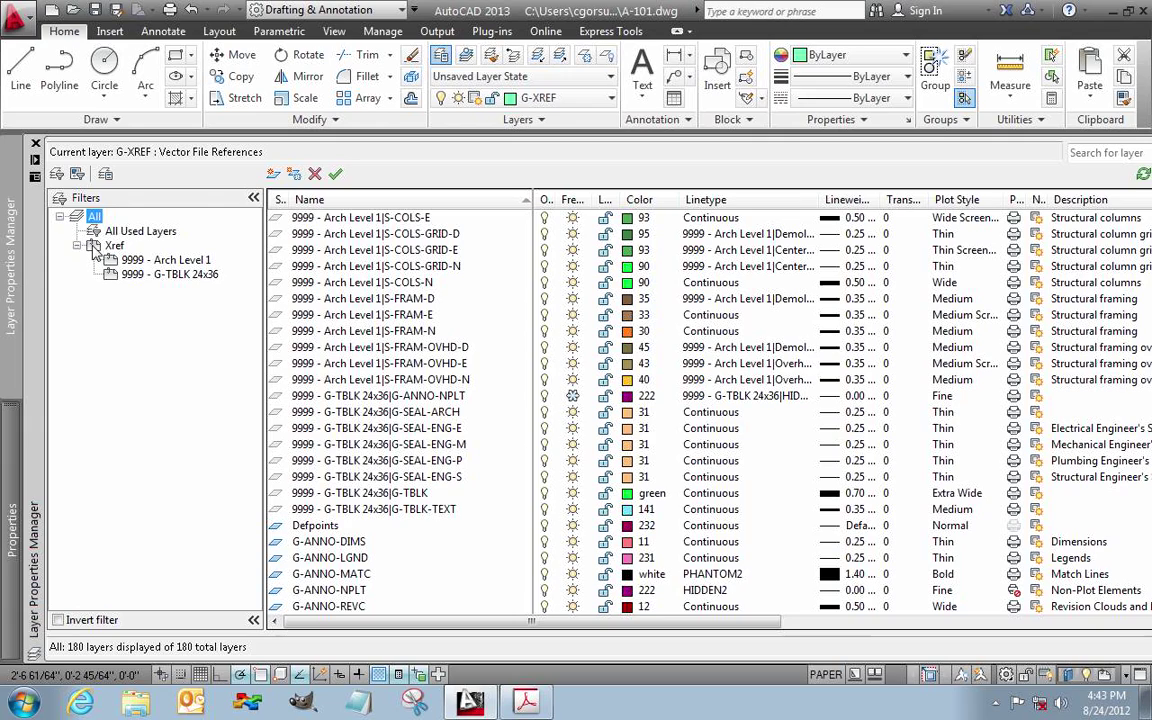
left_click(110, 246)
left_click(176, 276)
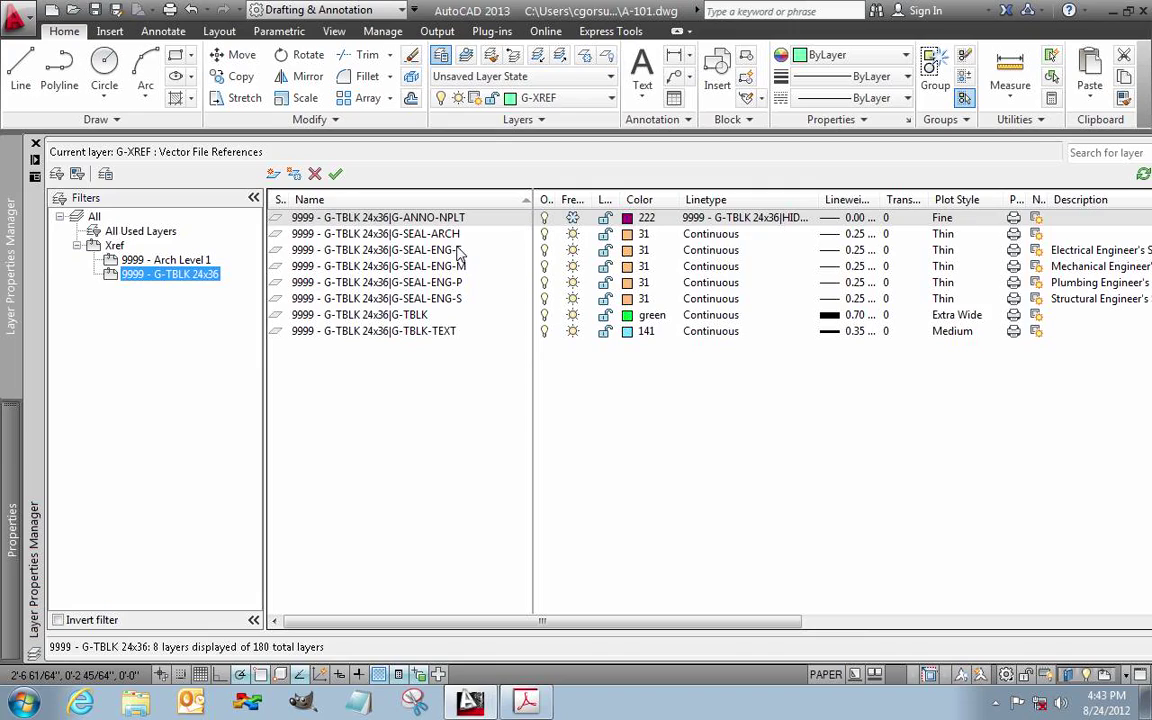
Freeze G-SEAL-ENG-E, M, P and S, then return to the All filter
left_click(459, 251)
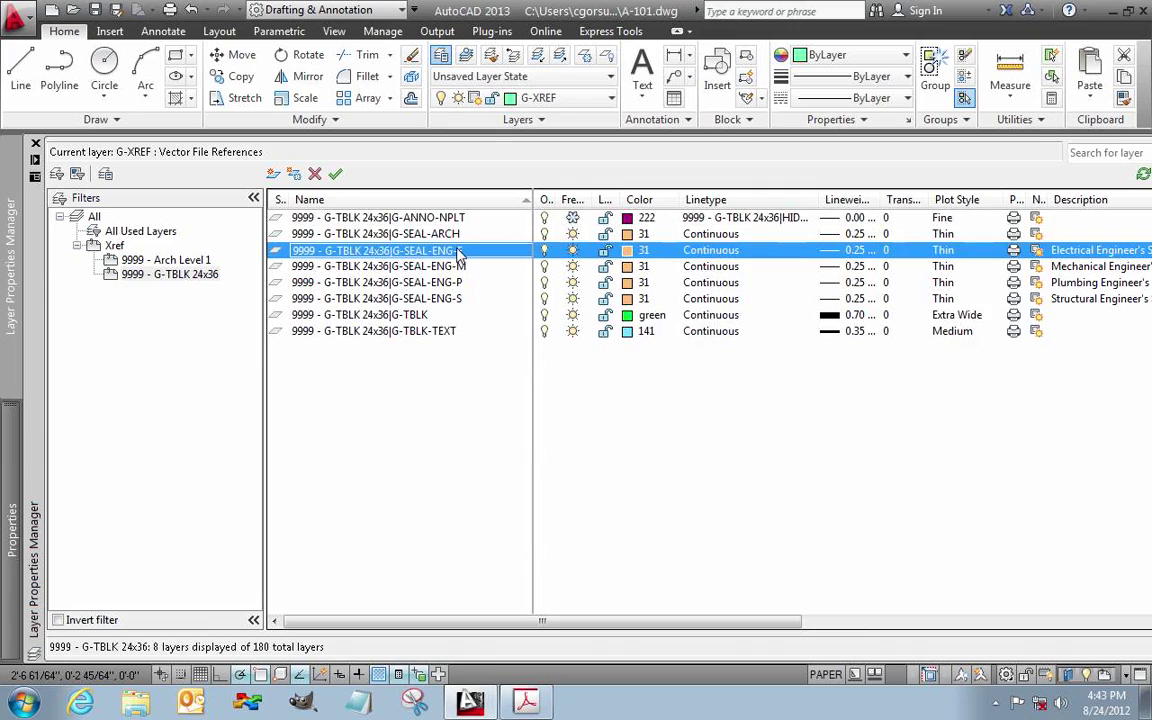
left_click(465, 299, "shift")
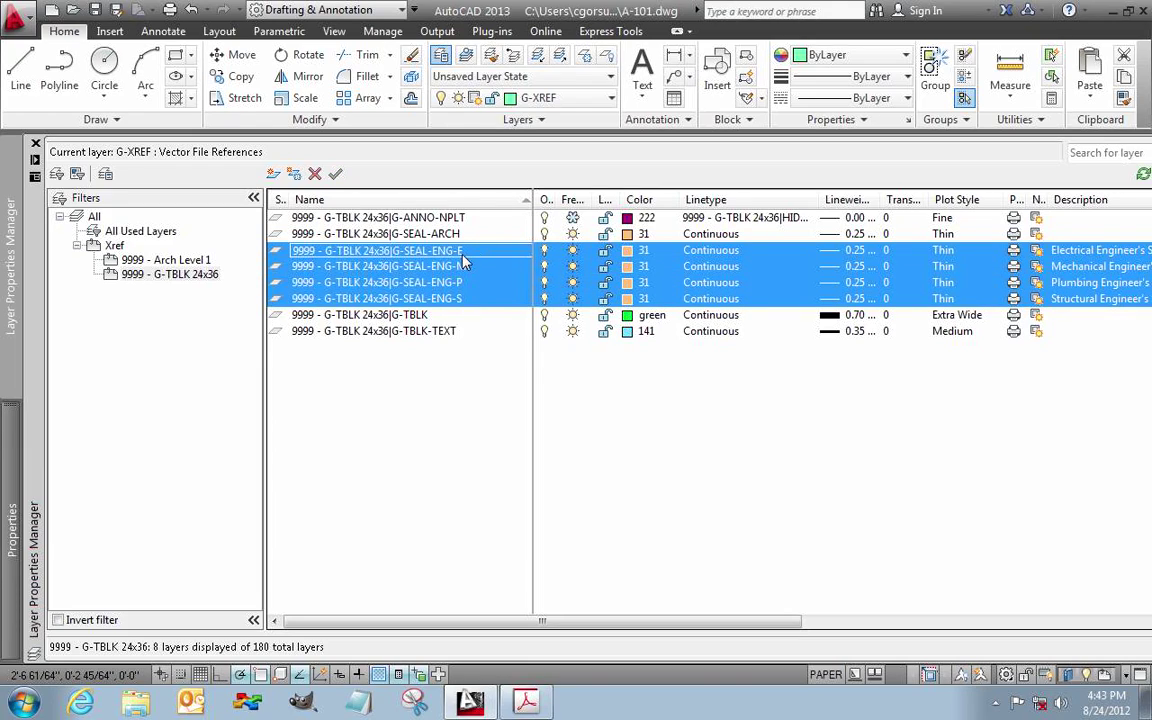
left_click(572, 251)
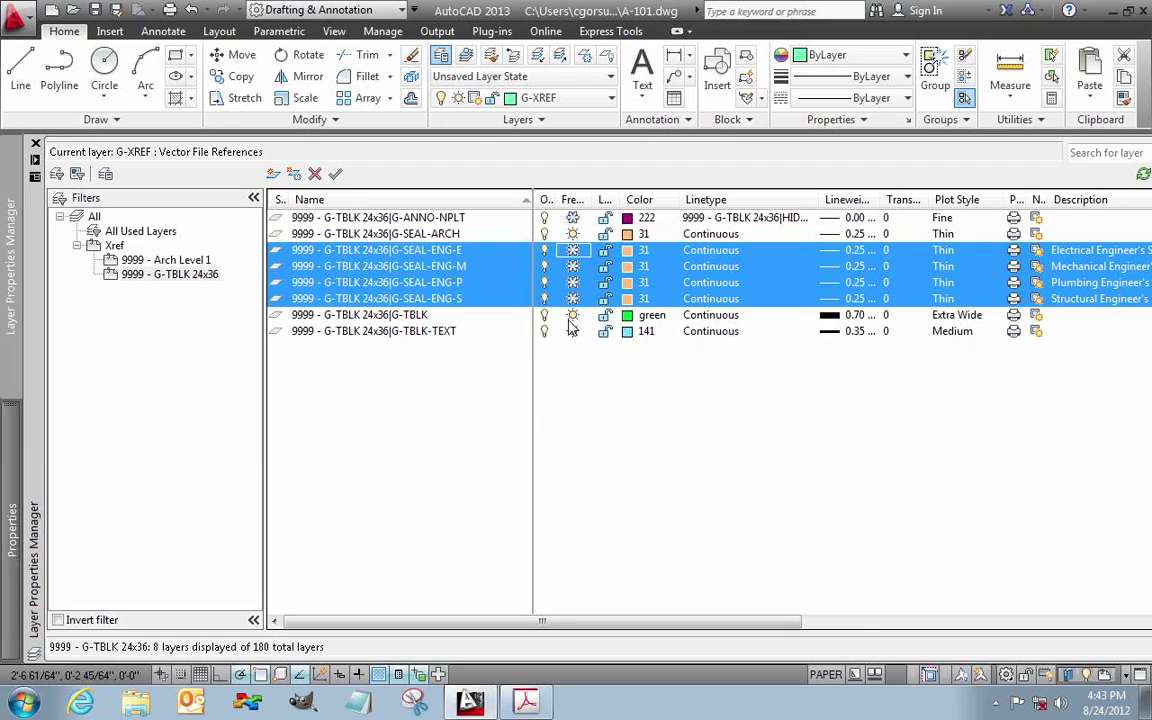
left_click(477, 430)
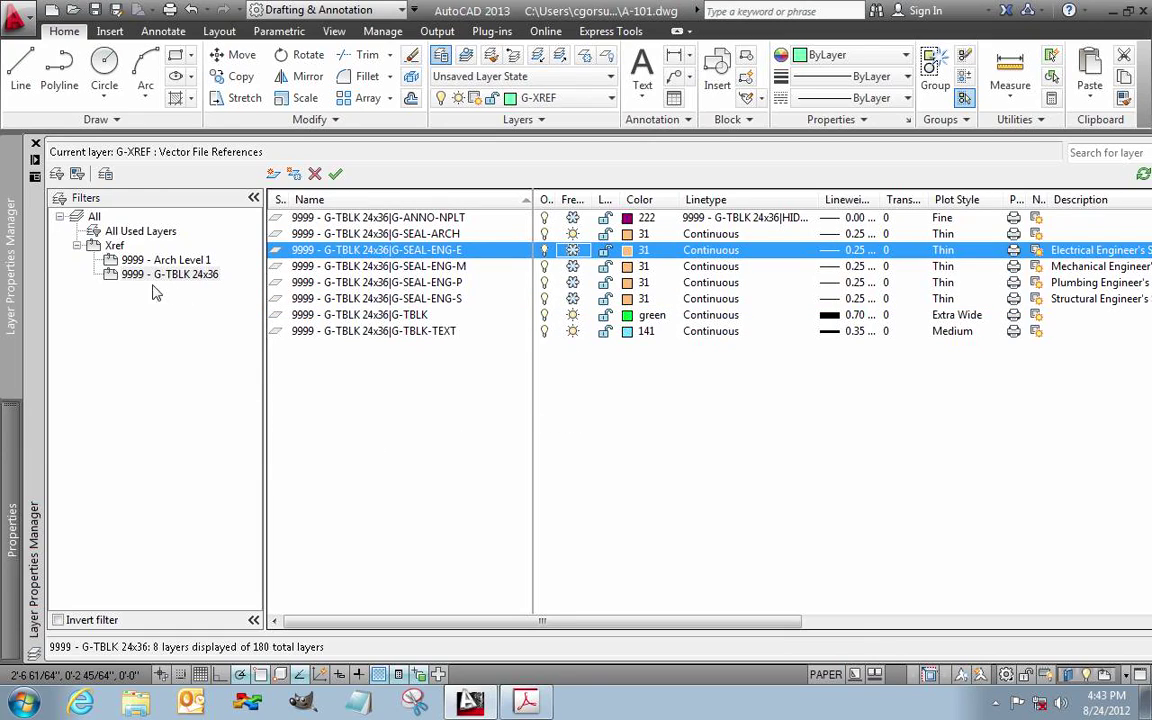
left_click(78, 246)
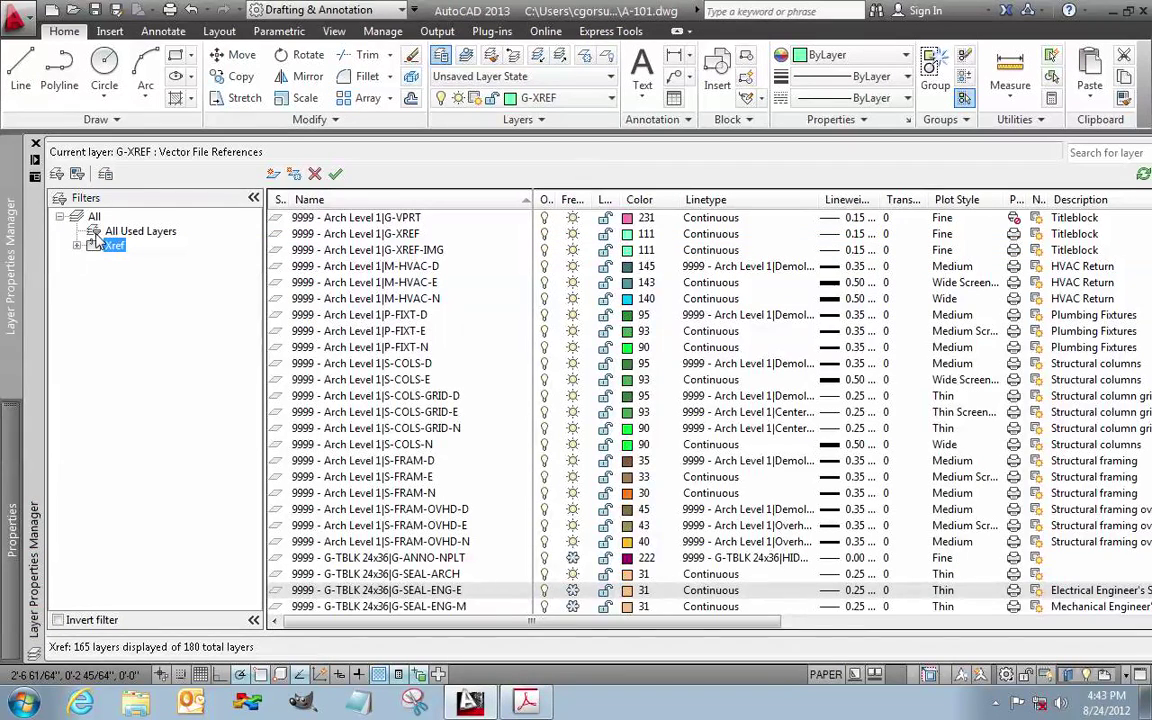
left_click(92, 219)
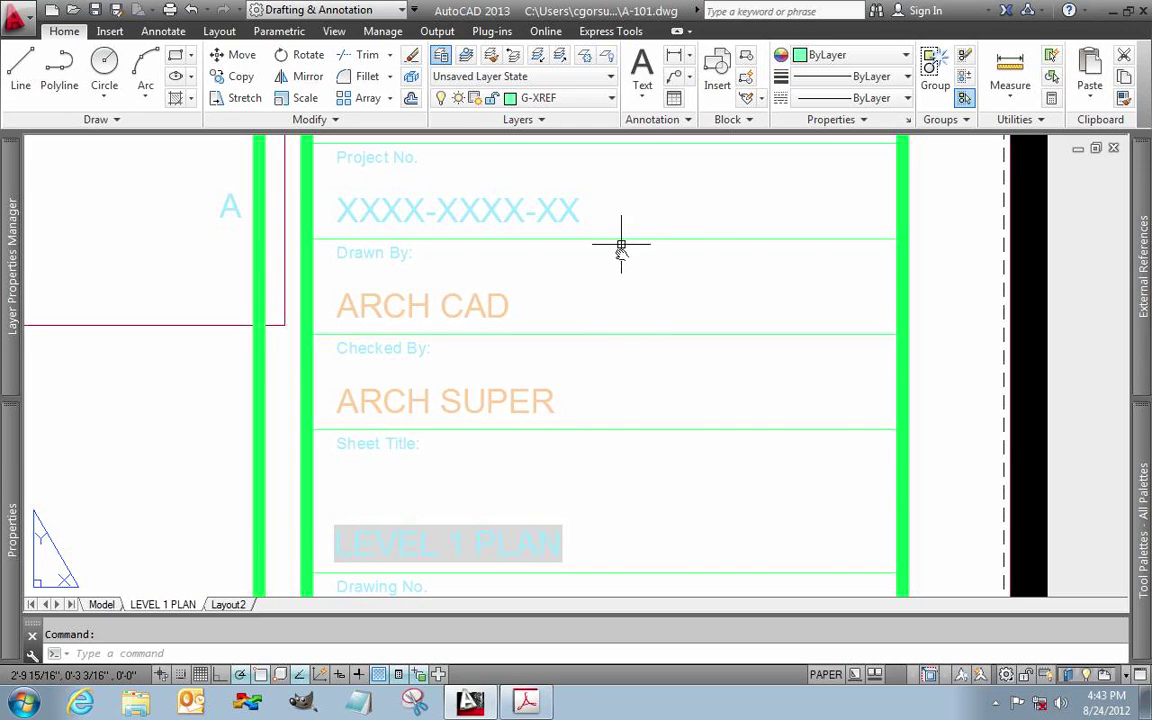
Pan and zoom onto the title block's Date, Drawn By and Checked By fields
middle_click_drag(622, 247, 610, 474)
scroll(607, 472, "up", 2)
scroll(607, 472, "down", 6)
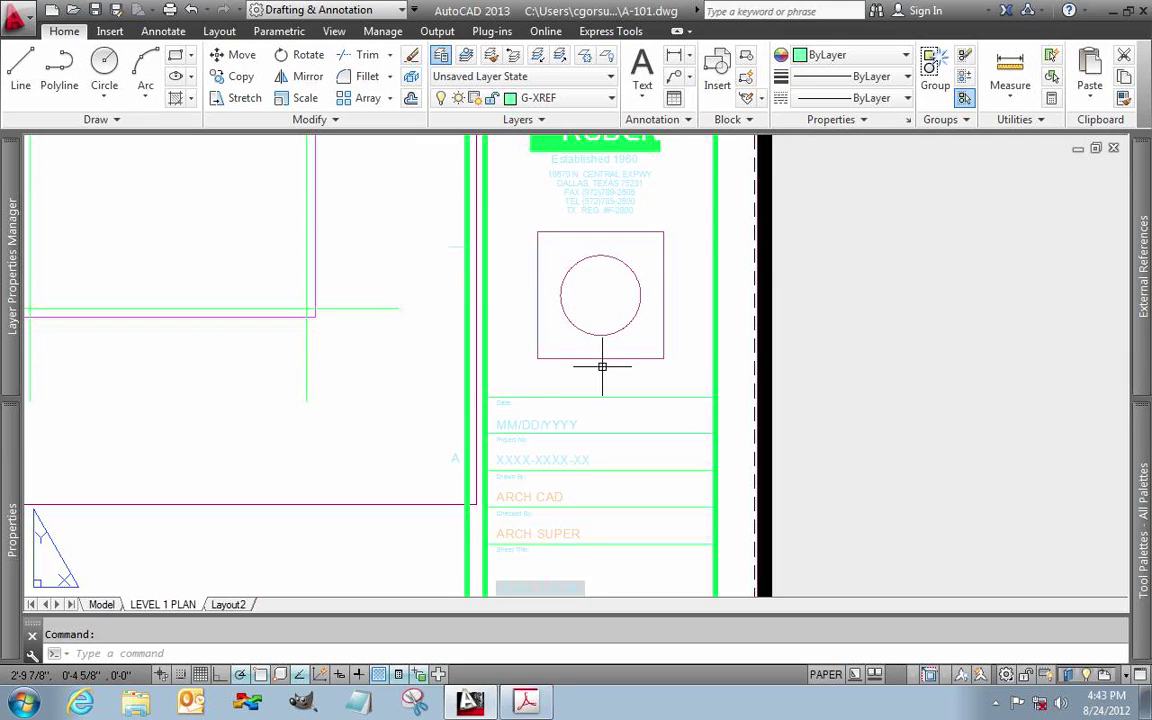
middle_click_drag(597, 378, 676, 329)
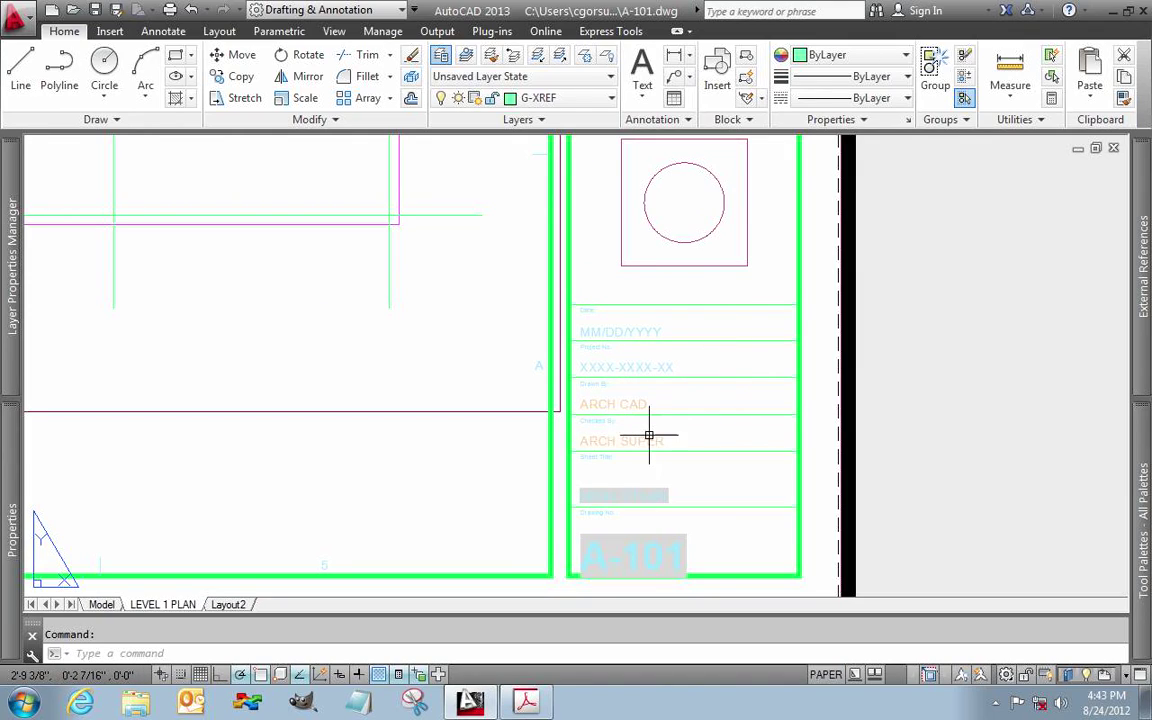
scroll(654, 436, "up", 2)
scroll(656, 436, "up", 2)
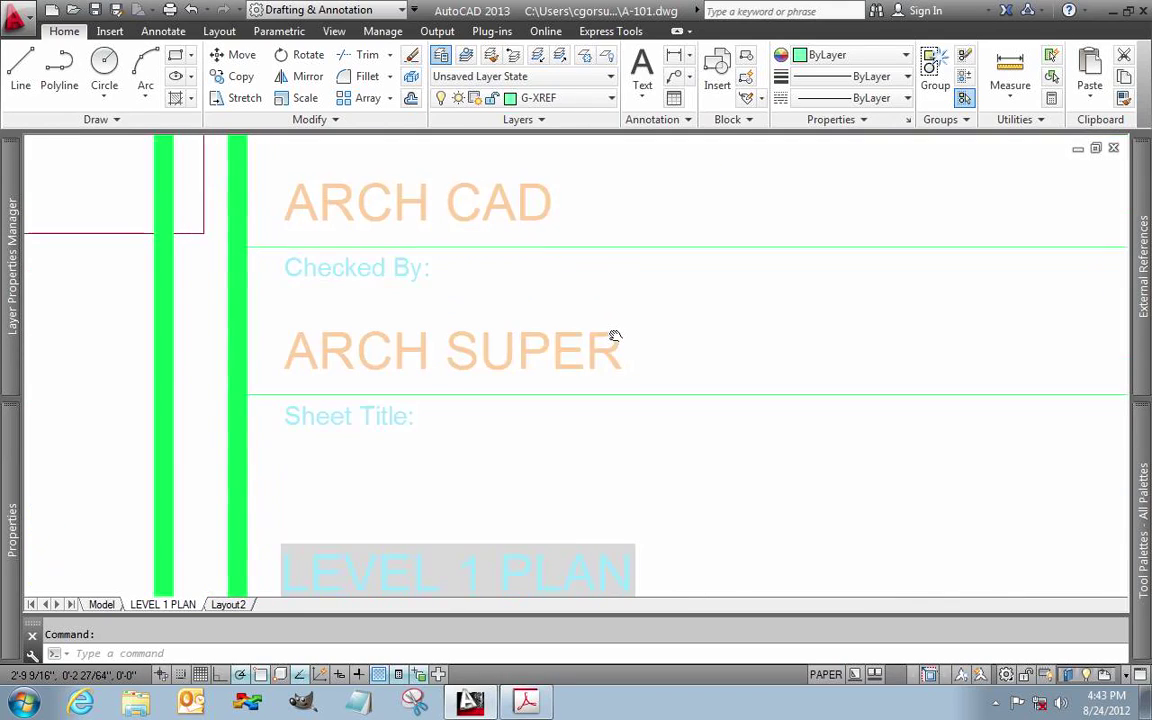
scroll(612, 334, "down", 1)
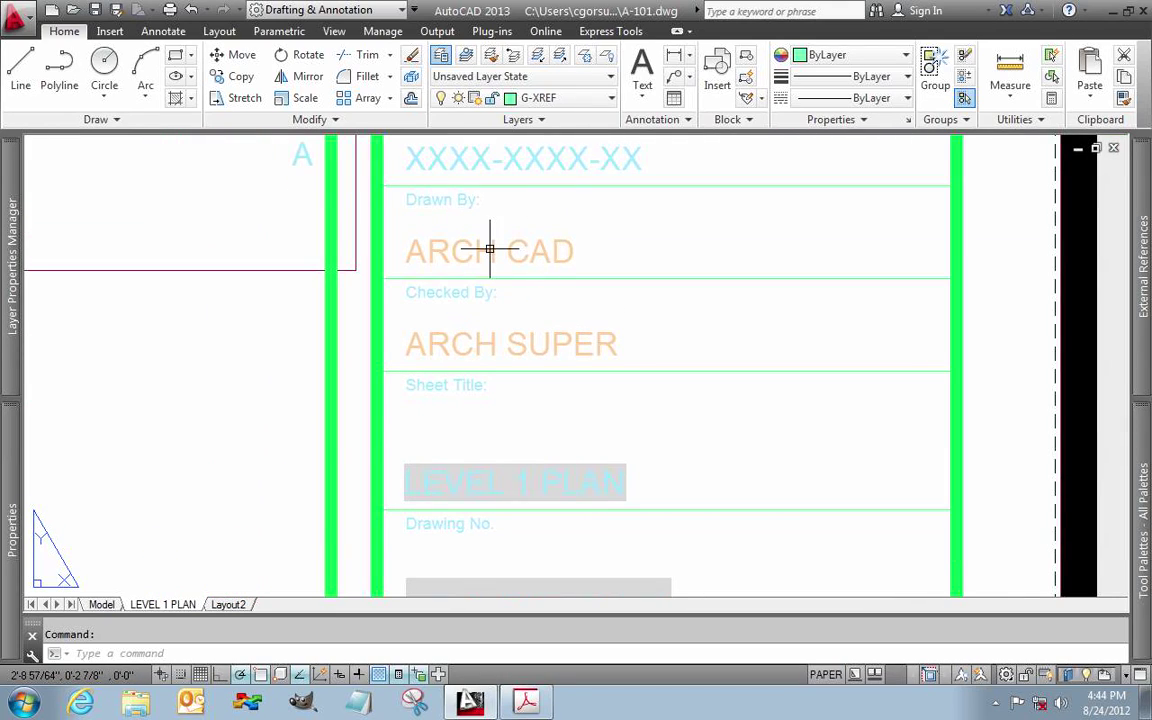
mouse_move(490, 249)
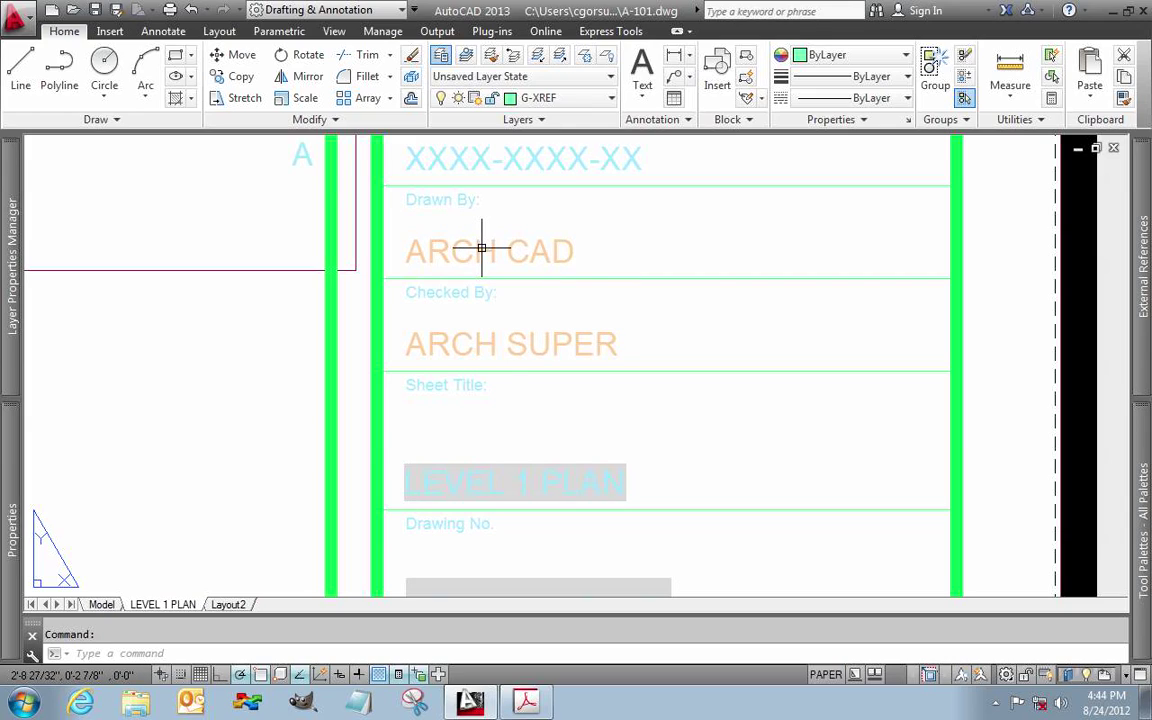
Open the selected title block xref with Open Xref and zoom to its Drawn By field
left_click(571, 244)
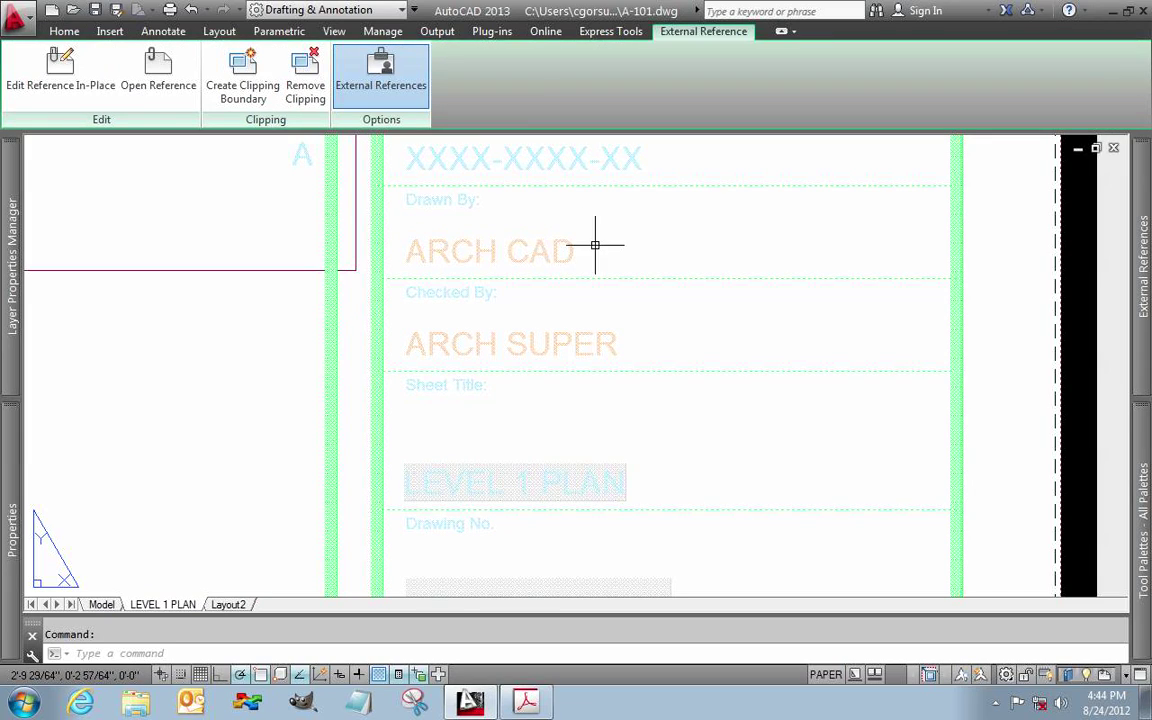
right_click(601, 156)
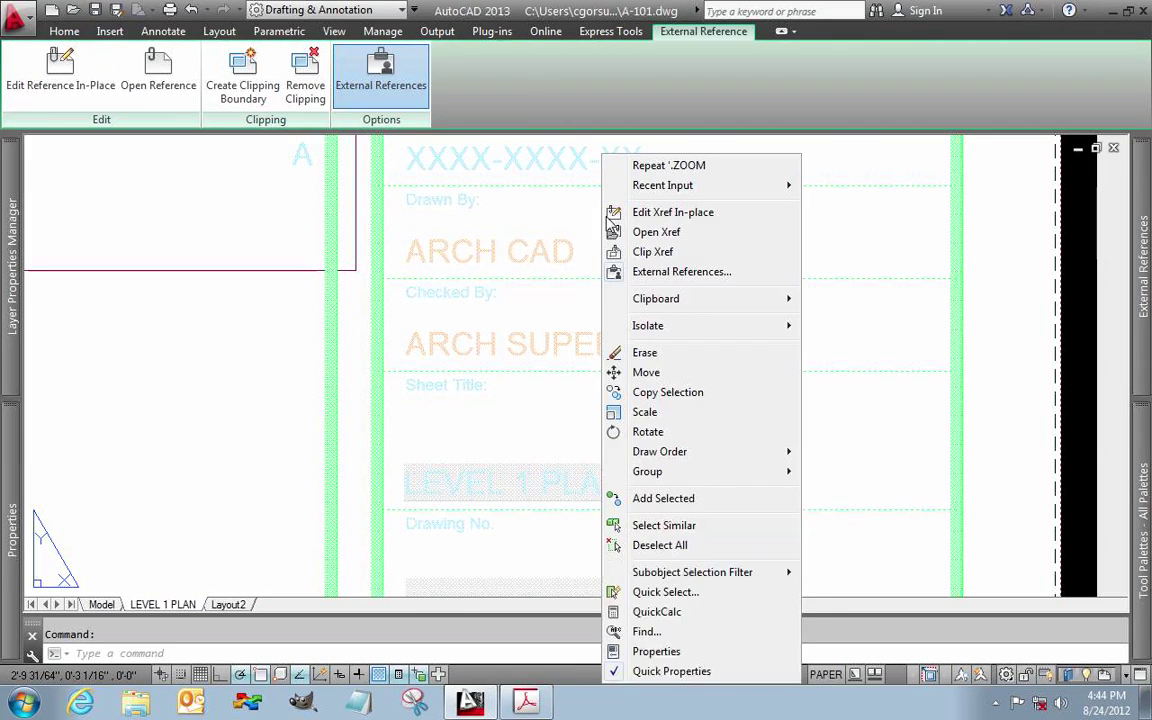
left_click(690, 235)
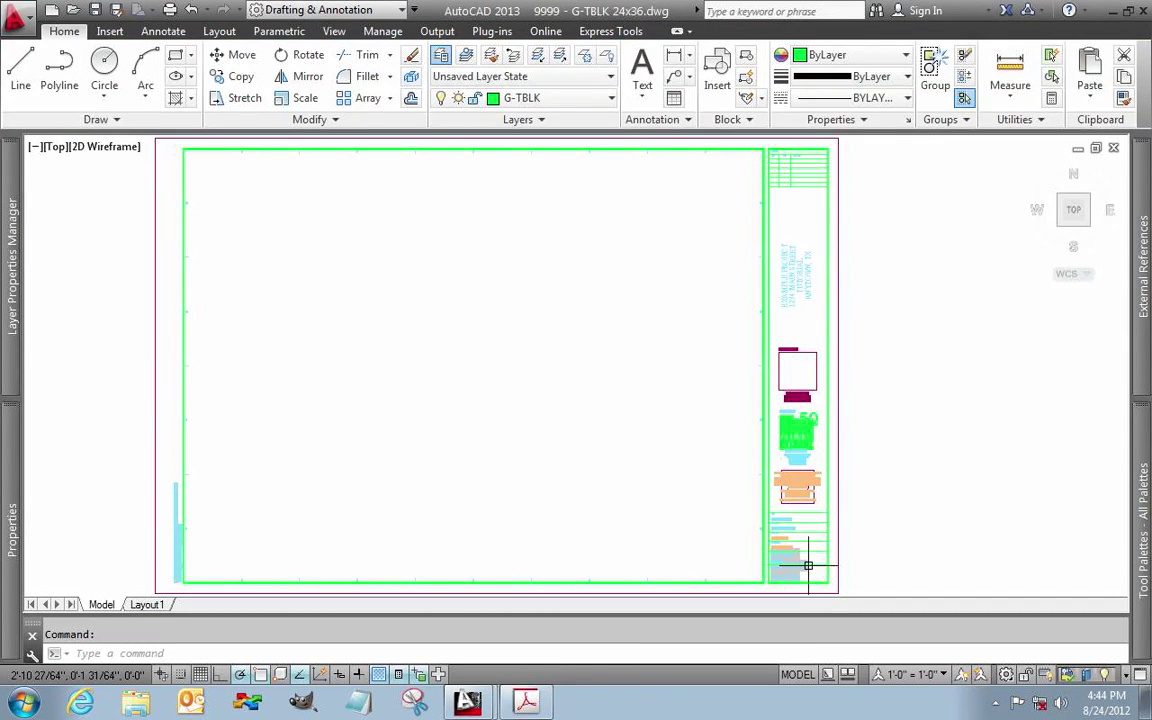
scroll(810, 567, "up", 4)
scroll(811, 569, "up", 6)
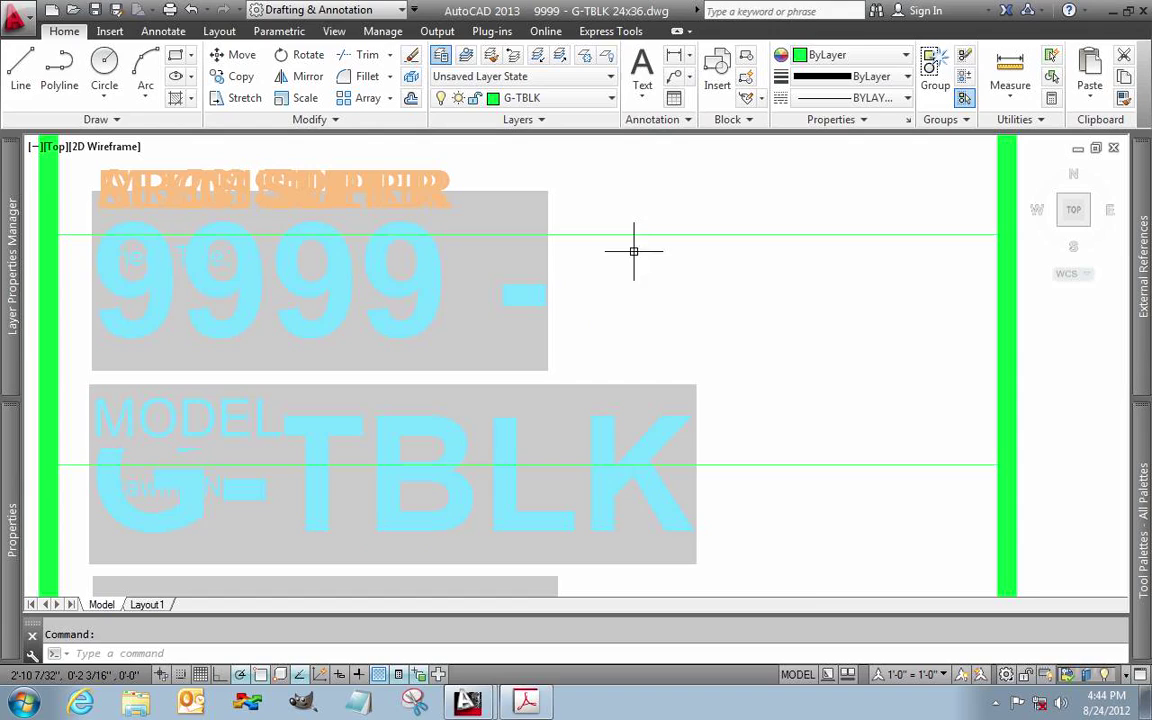
scroll(660, 318, "down", 2)
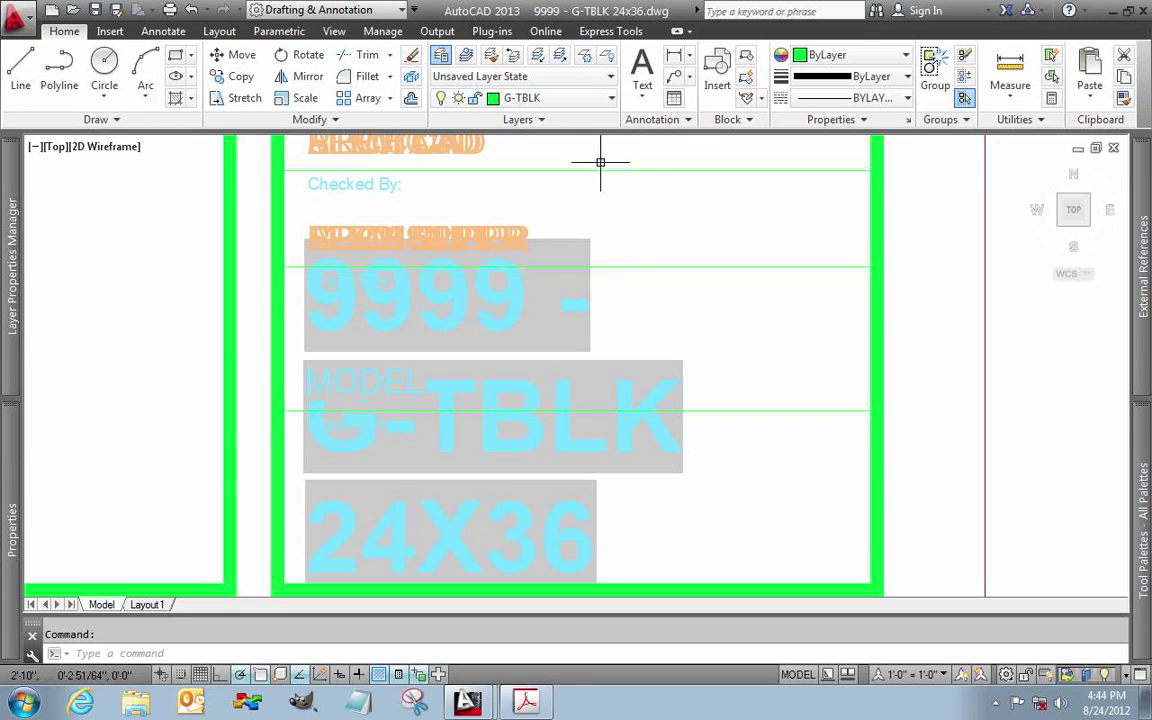
middle_click_drag(602, 162, 602, 265)
Turn off the G-SEAL-ENG-E, M, P and S layers
left_click(558, 98)
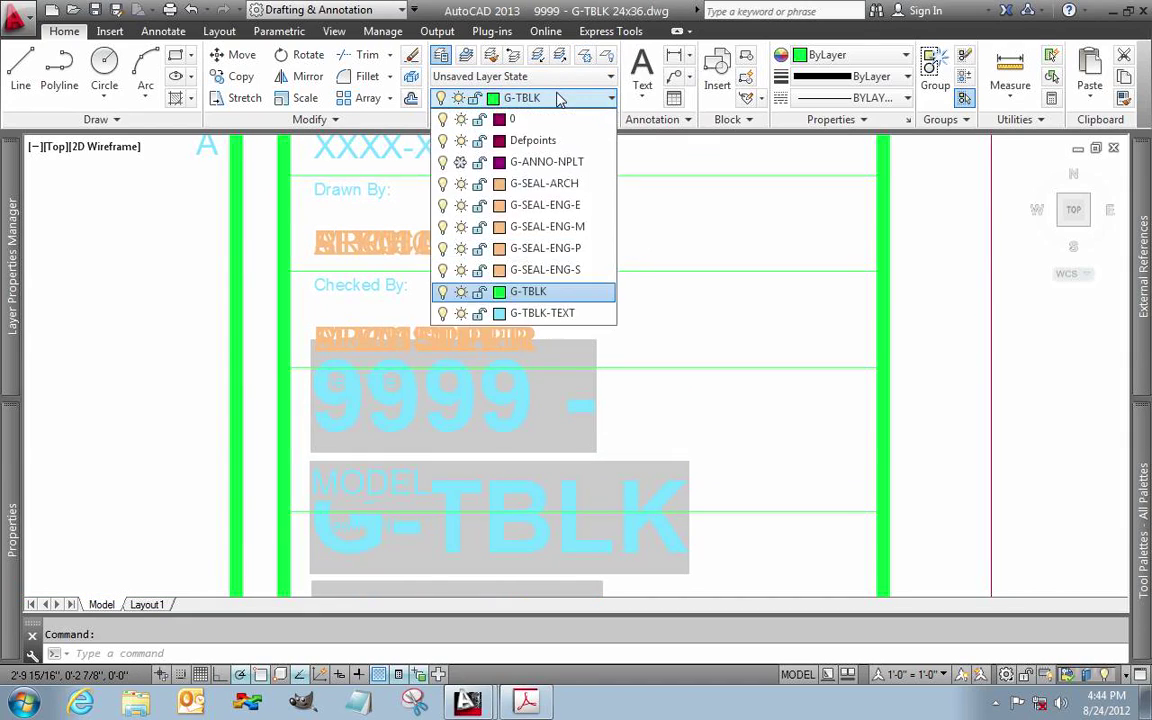
left_click(443, 205)
left_click(443, 226)
left_click(443, 248)
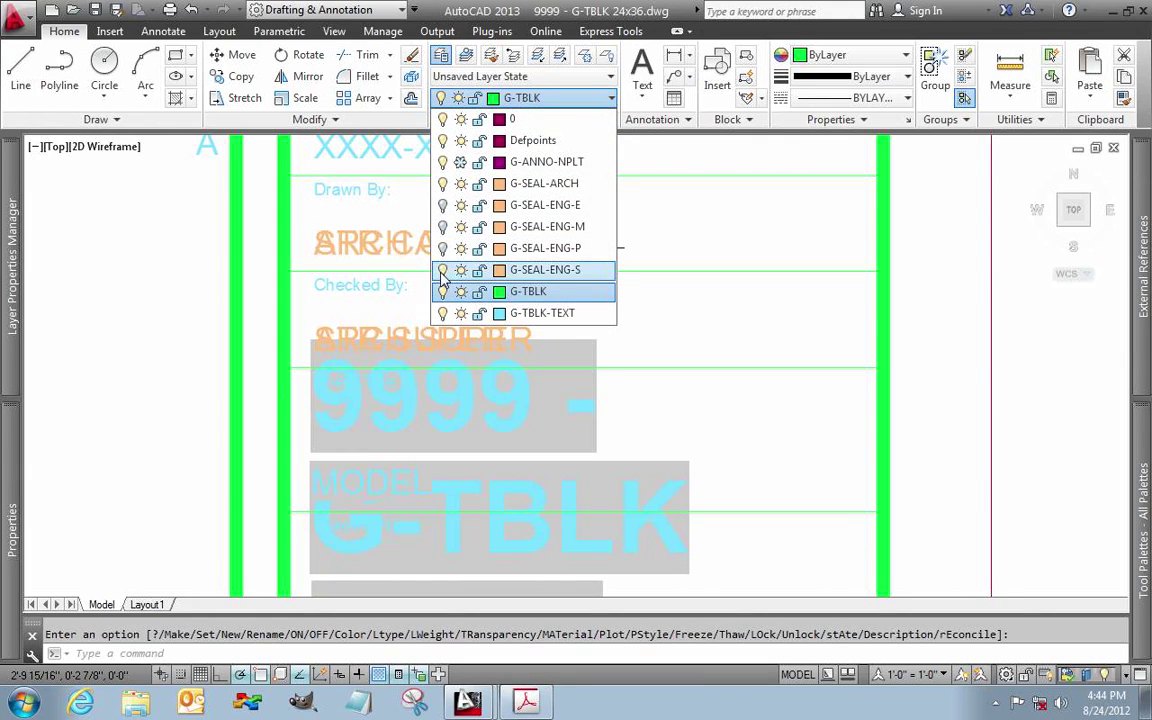
left_click(443, 270)
left_click(620, 342)
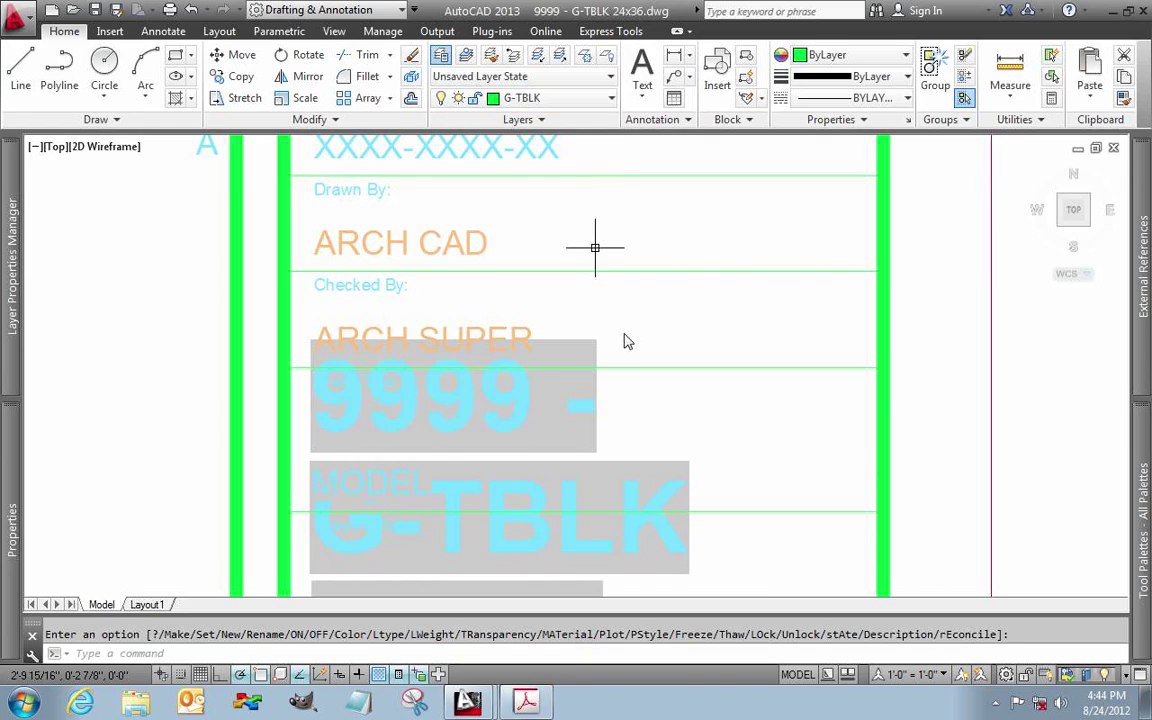
With DDEDIT, replace ARCH SUPER with the checker's name and ARCH CAD with the drafter's name
type("ed")
key("Return")
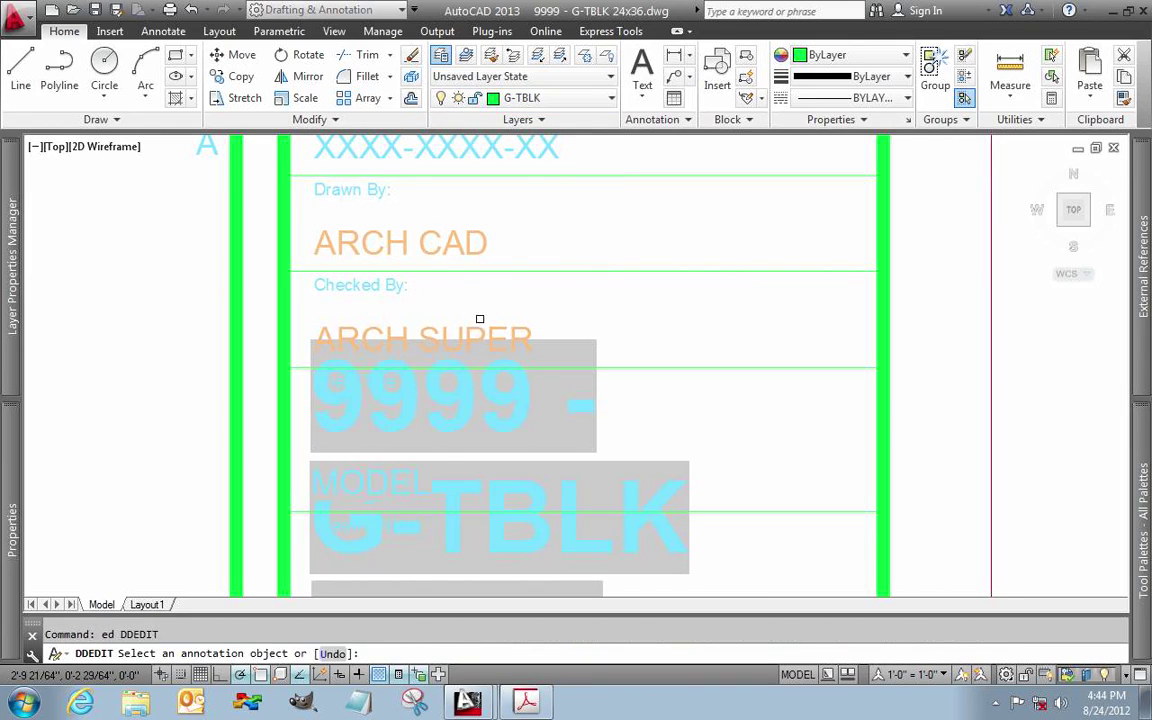
left_click(476, 333)
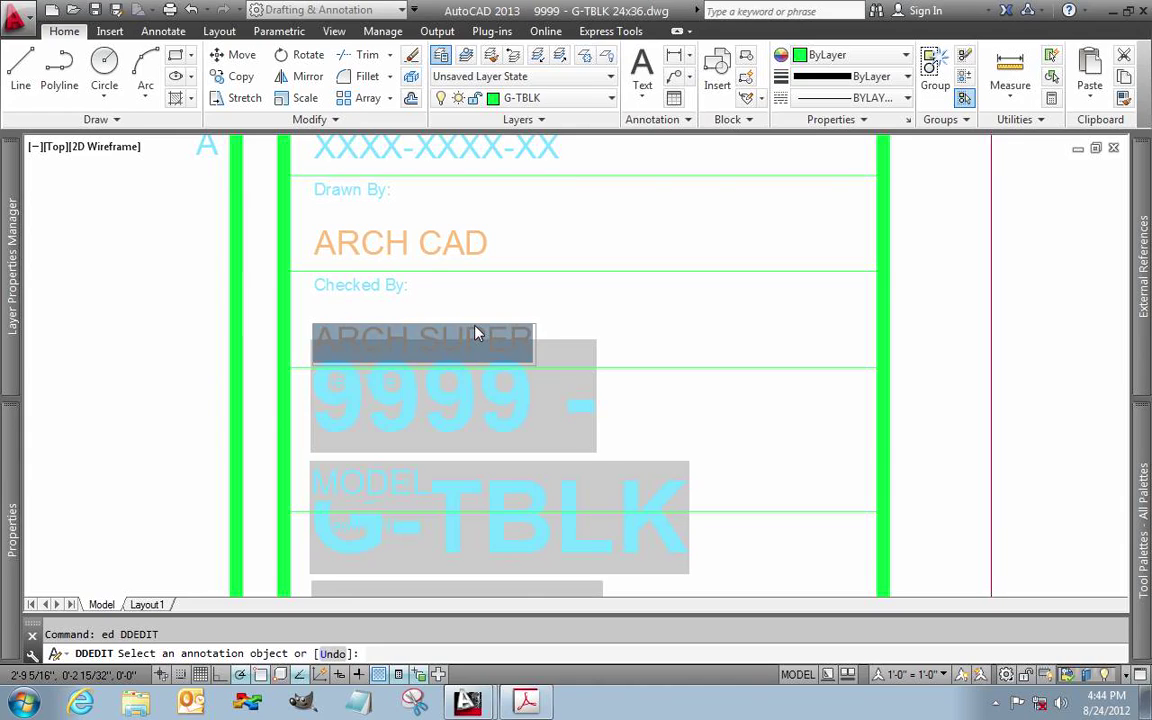
type("D")
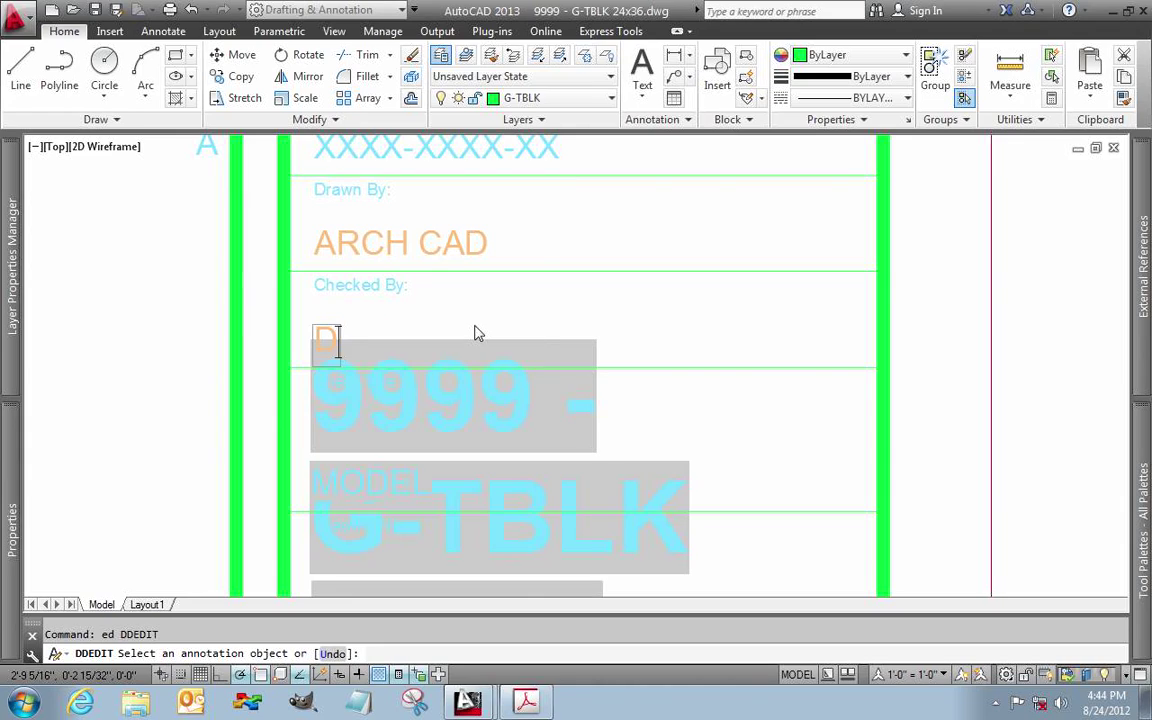
type(" POWYSZYNSKI")
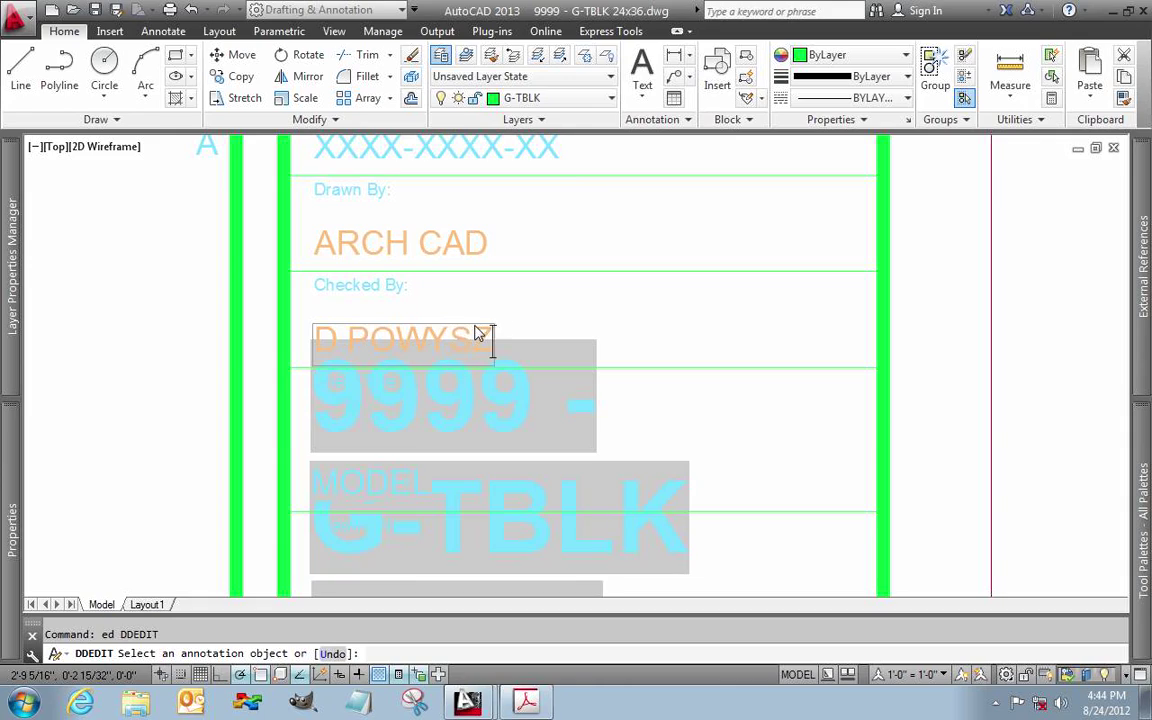
key("Return")
left_click(452, 246)
type("C GORSUCH")
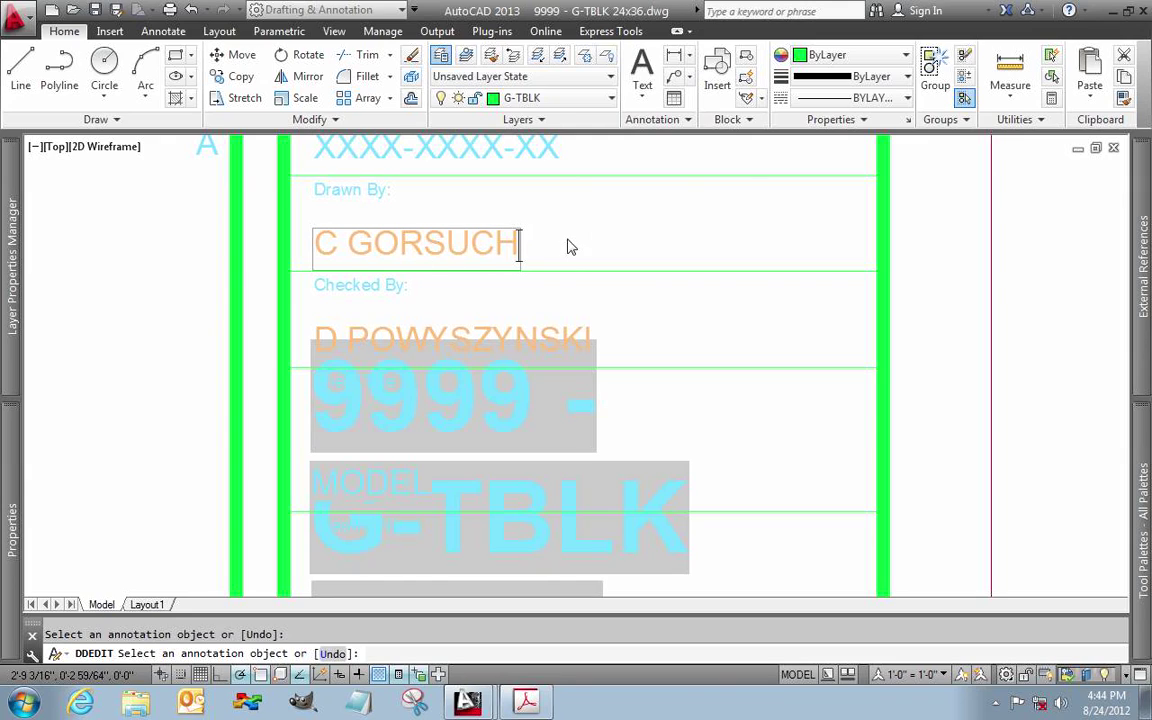
key("Return")
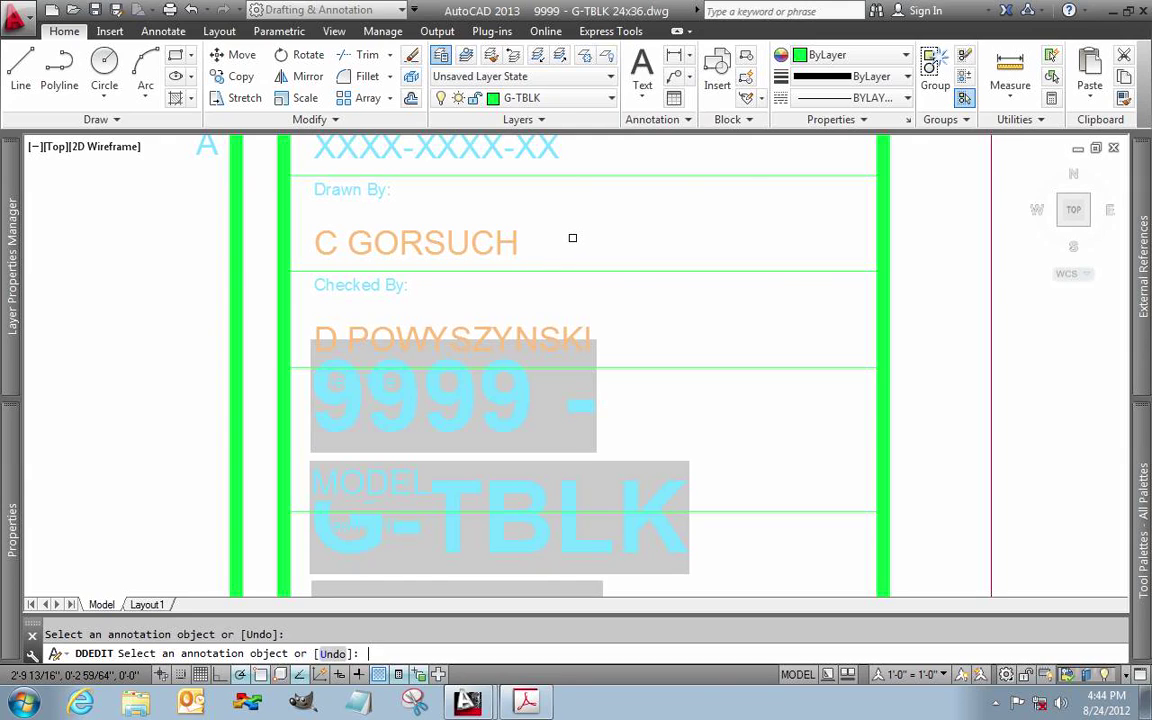
middle_click_drag(604, 293, 561, 514)
Finish the text edit and insert an architect's seal block centred on the seal circle
key("Return")
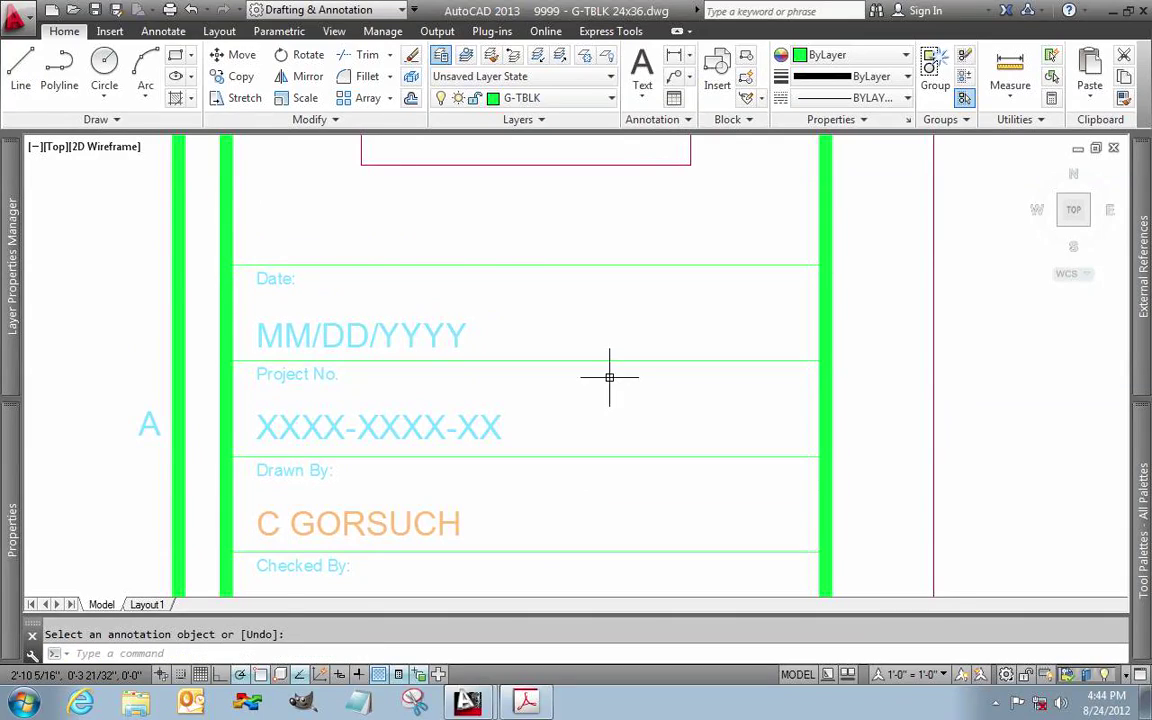
scroll(609, 377, "up", 2)
scroll(612, 375, "down", 5)
mouse_move(612, 375)
middle_mouse_down()
mouse_move(571, 411)
mouse_move(575, 397)
middle_mouse_up()
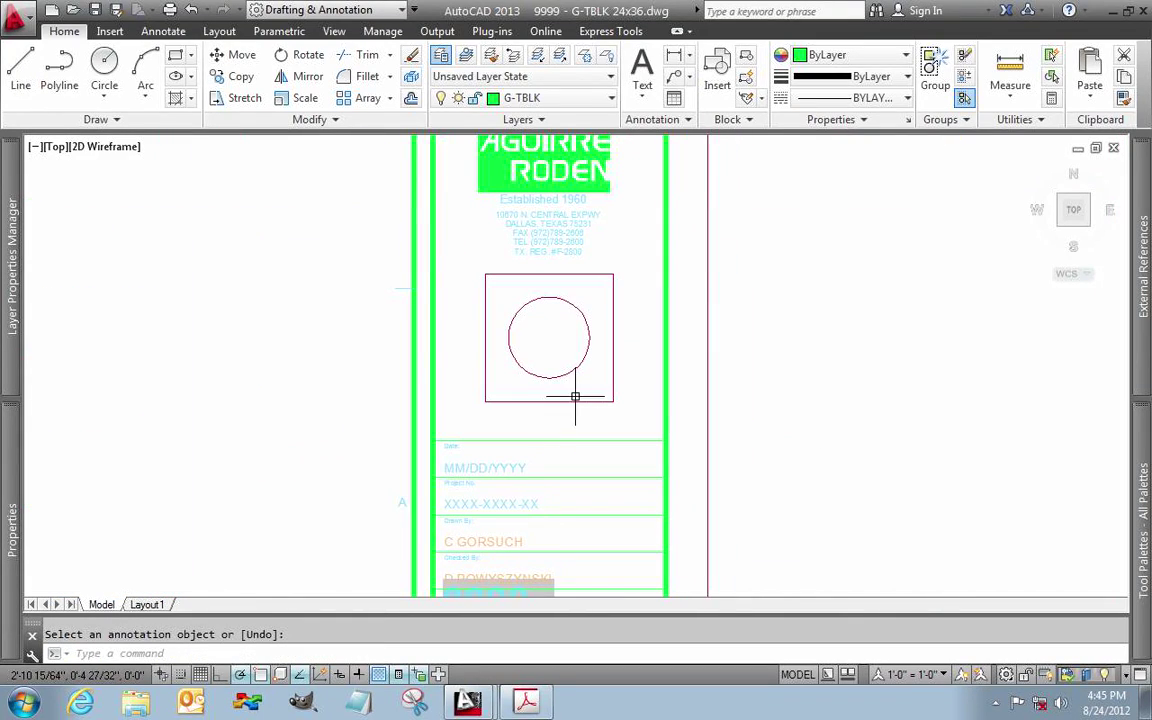
scroll(575, 397, "up", 2)
mouse_move(1140, 475)
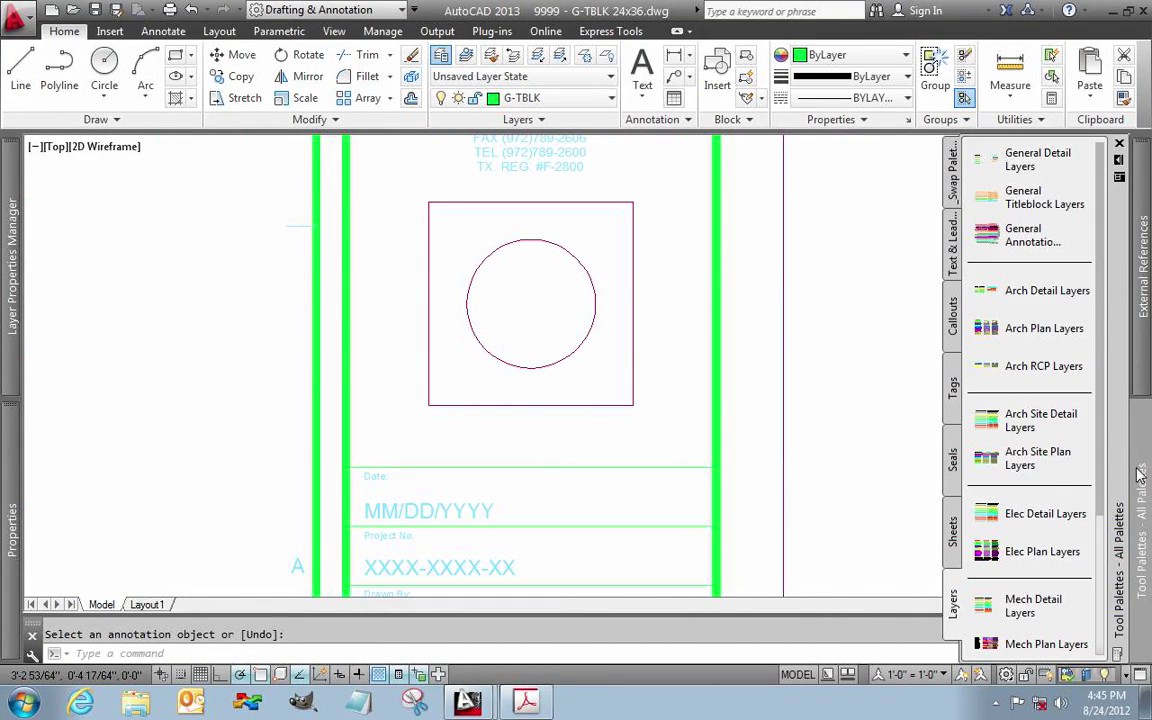
left_click(955, 455)
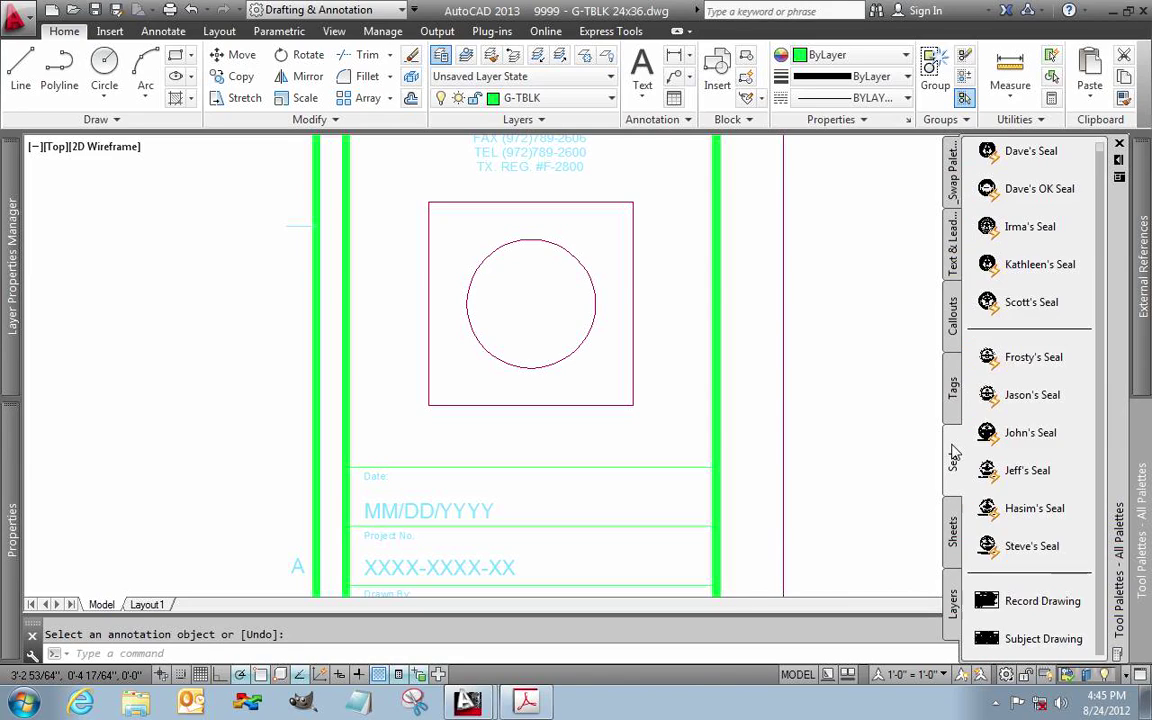
scroll(993, 154, "up", 1)
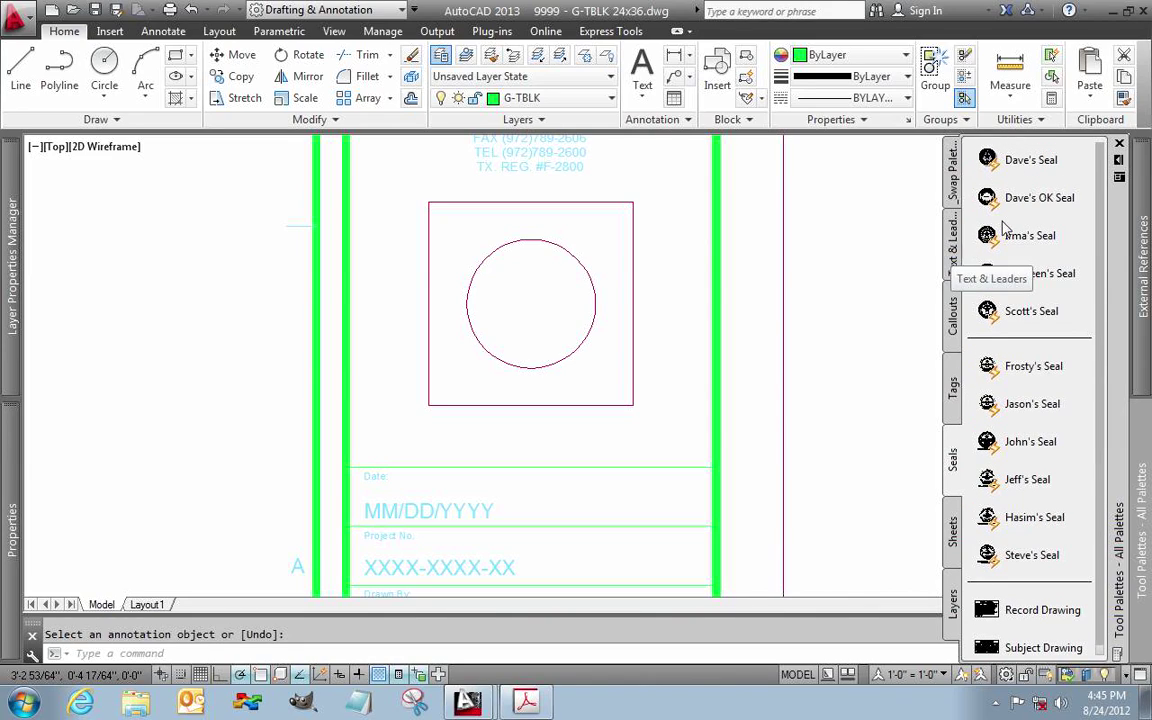
left_click_drag(1000, 198, 555, 309)
type("cen")
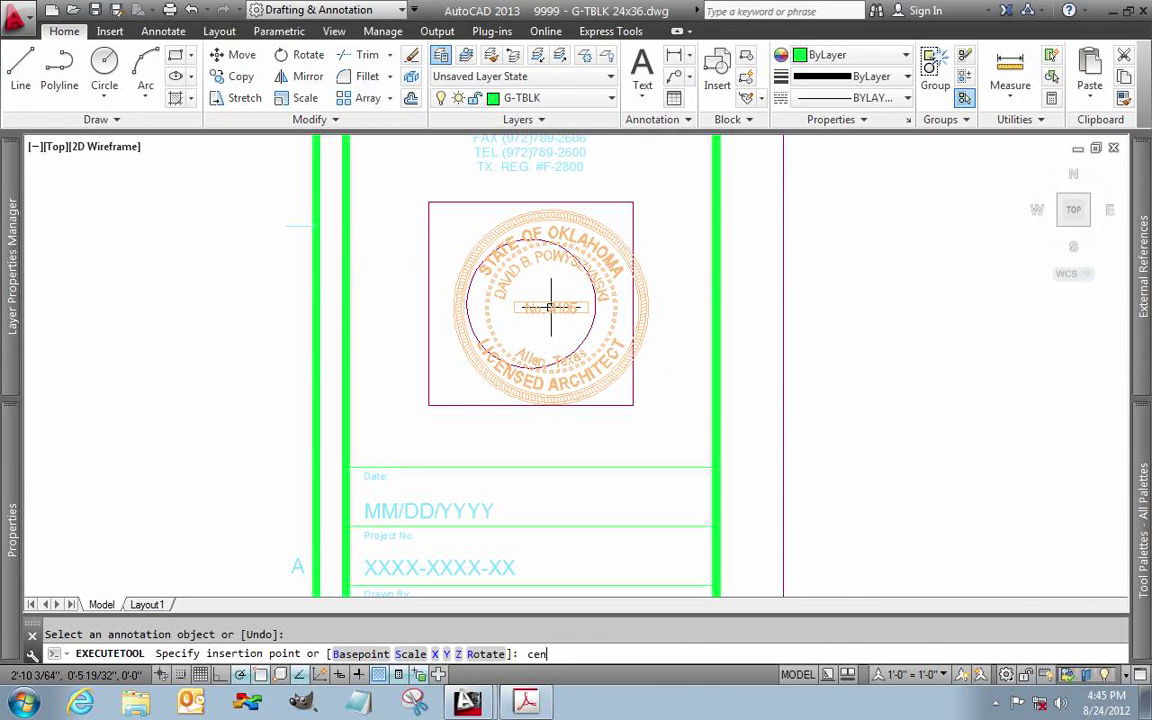
key("Return")
left_click(584, 268)
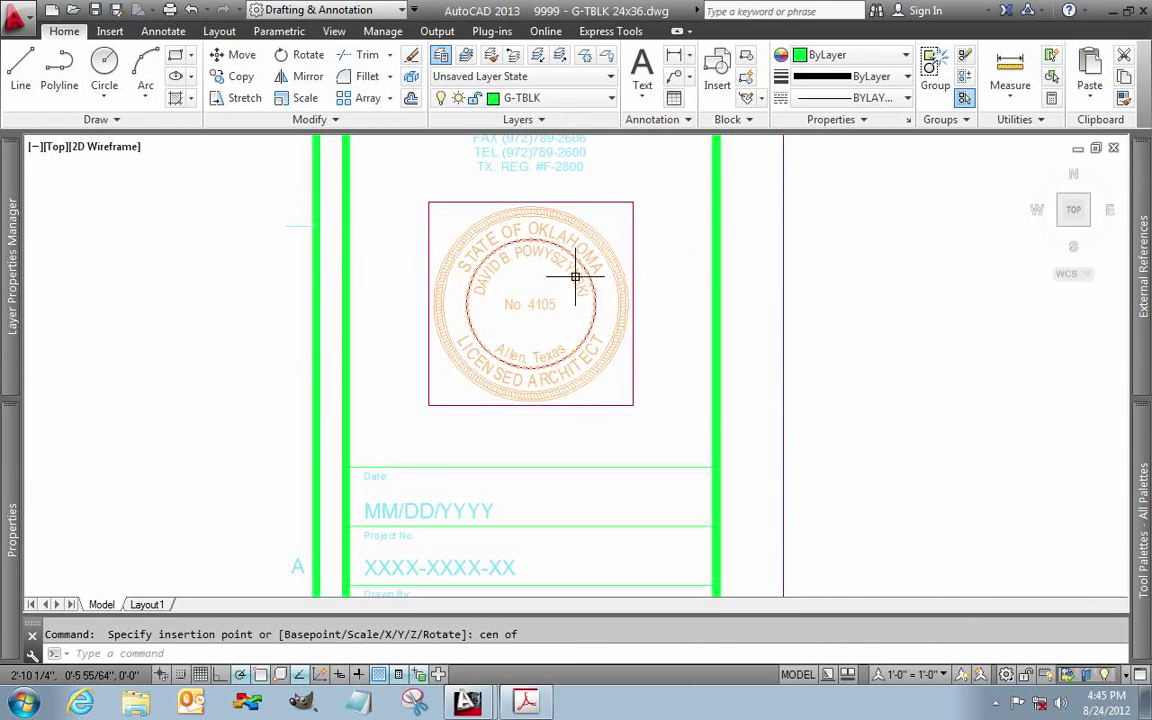
Switch the seal's visibility state to Pr Seal and deselect it
left_click(575, 277)
left_click(441, 392)
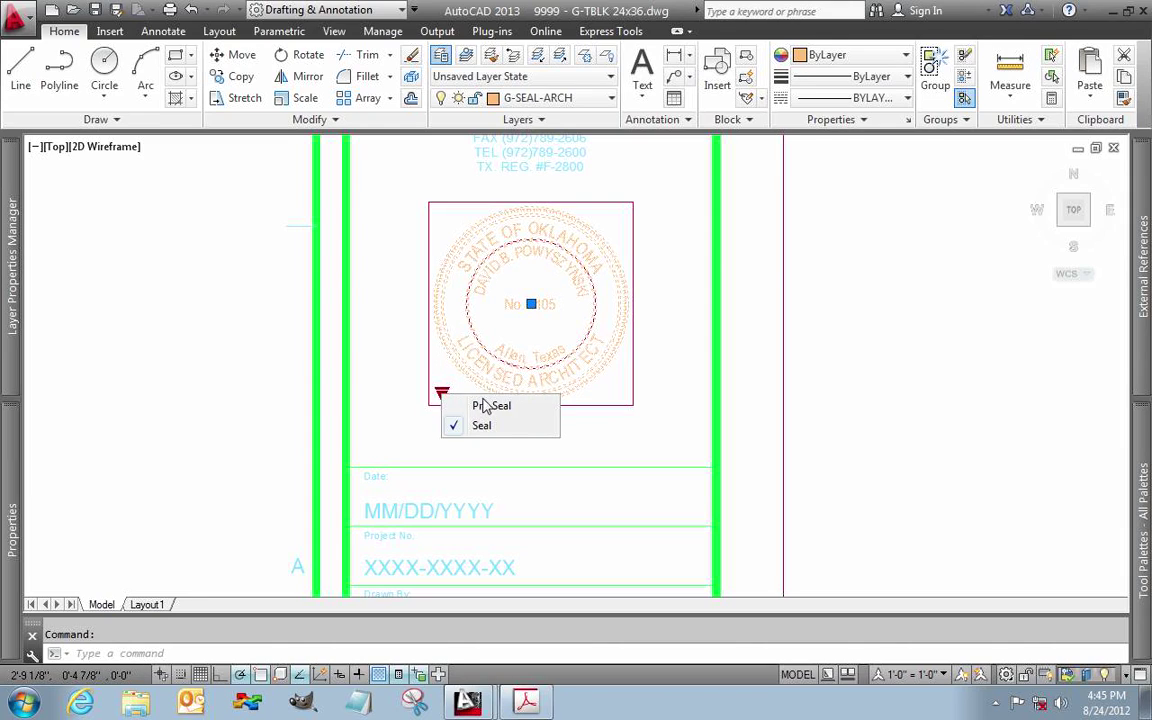
left_click(488, 406)
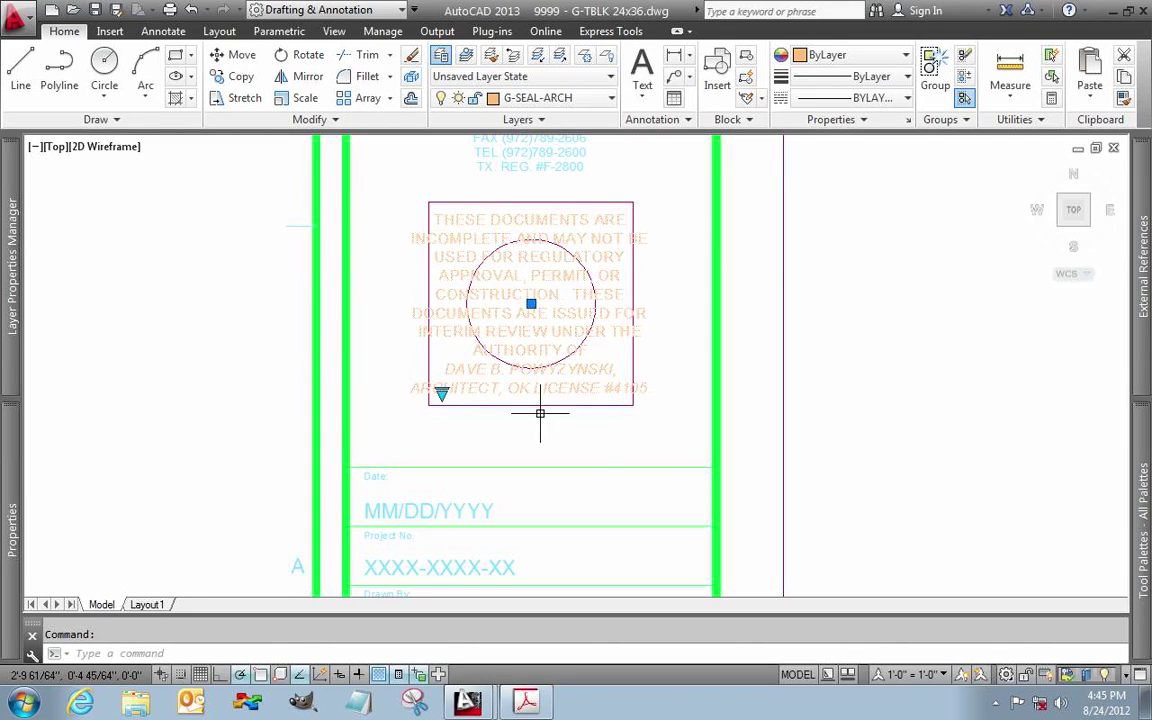
key("Escape")
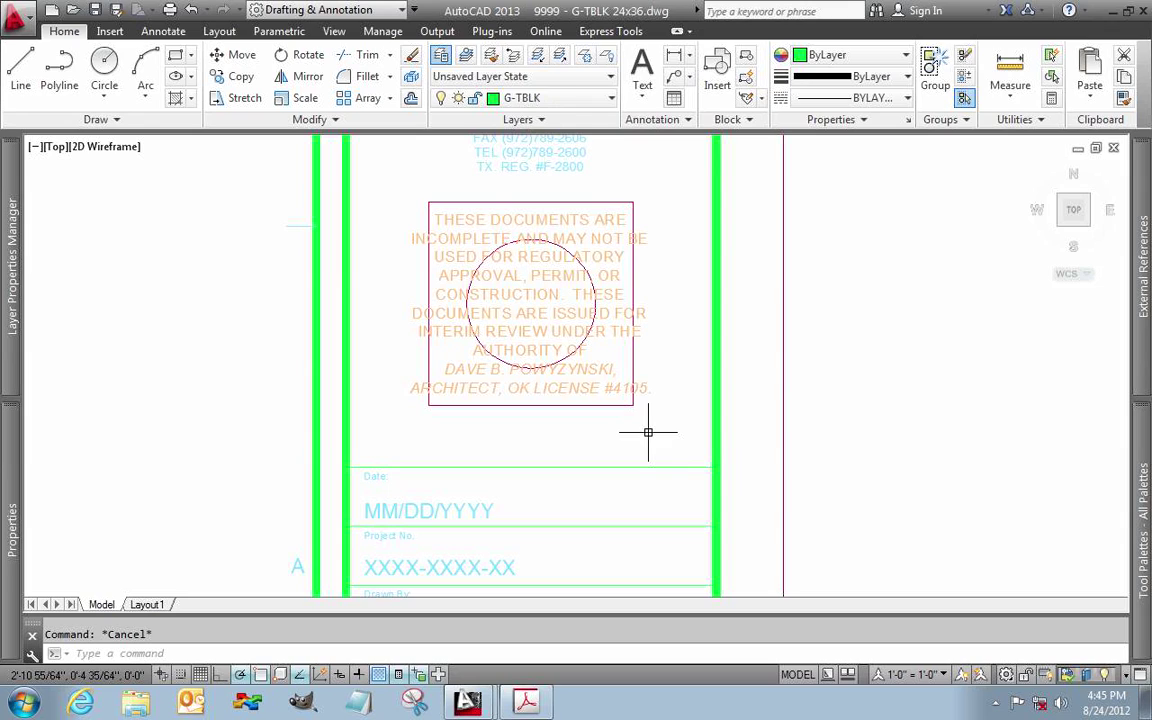
Zoom extents on the title block drawing, then close 9999 - G-TBLK 24x36.dwg
type("z")
key("Return")
type("e")
key("Return")
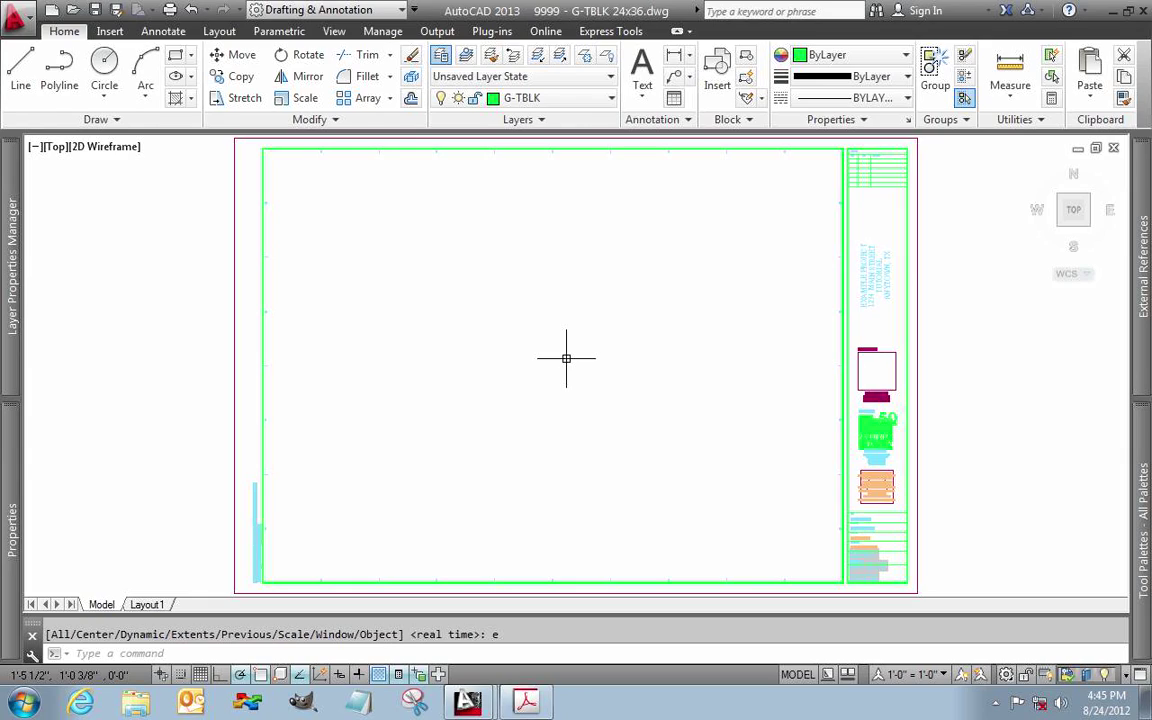
key("Return")
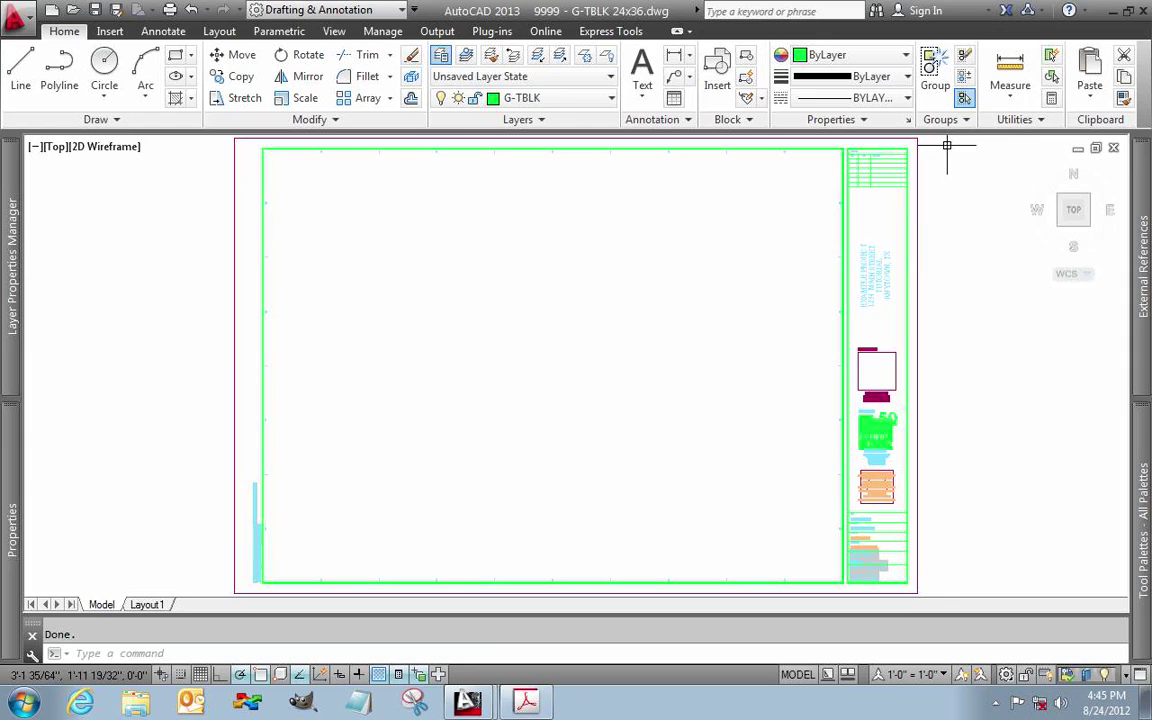
left_click(1114, 147)
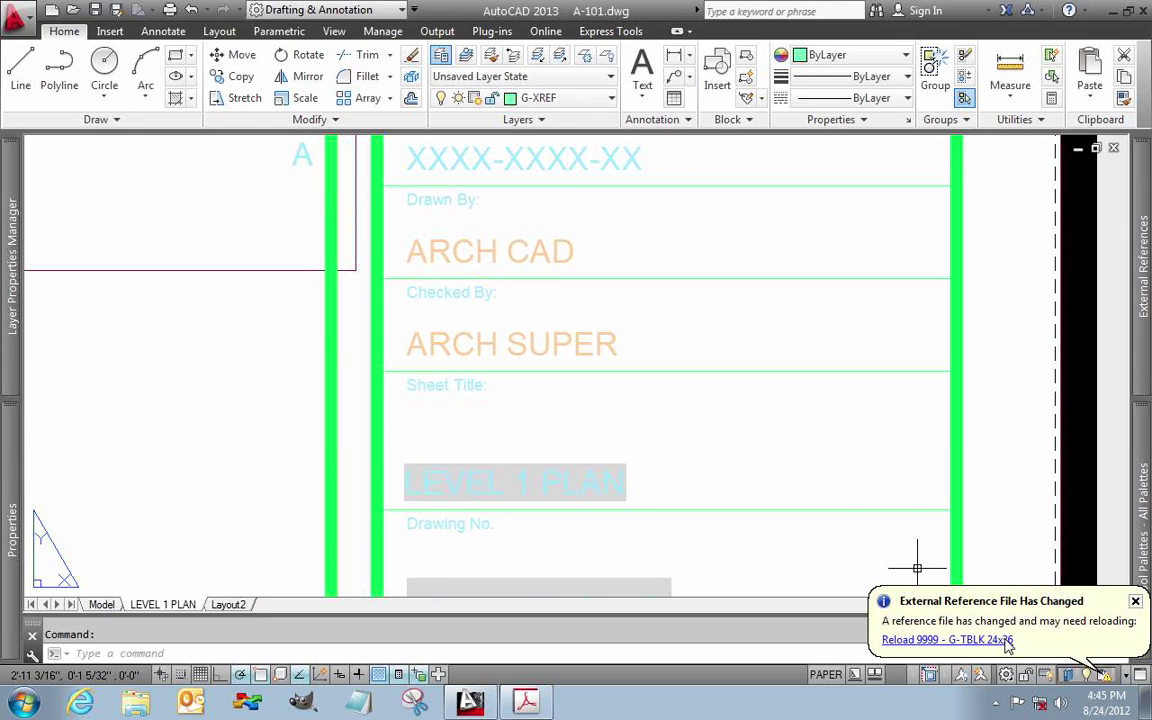
Reload the changed 9999 - G-TBLK 24x36 reference and pan to check the pre-seal stamp
left_click(1005, 641)
middle_click_drag(720, 317, 741, 620)
middle_click_drag(748, 390, 723, 542)
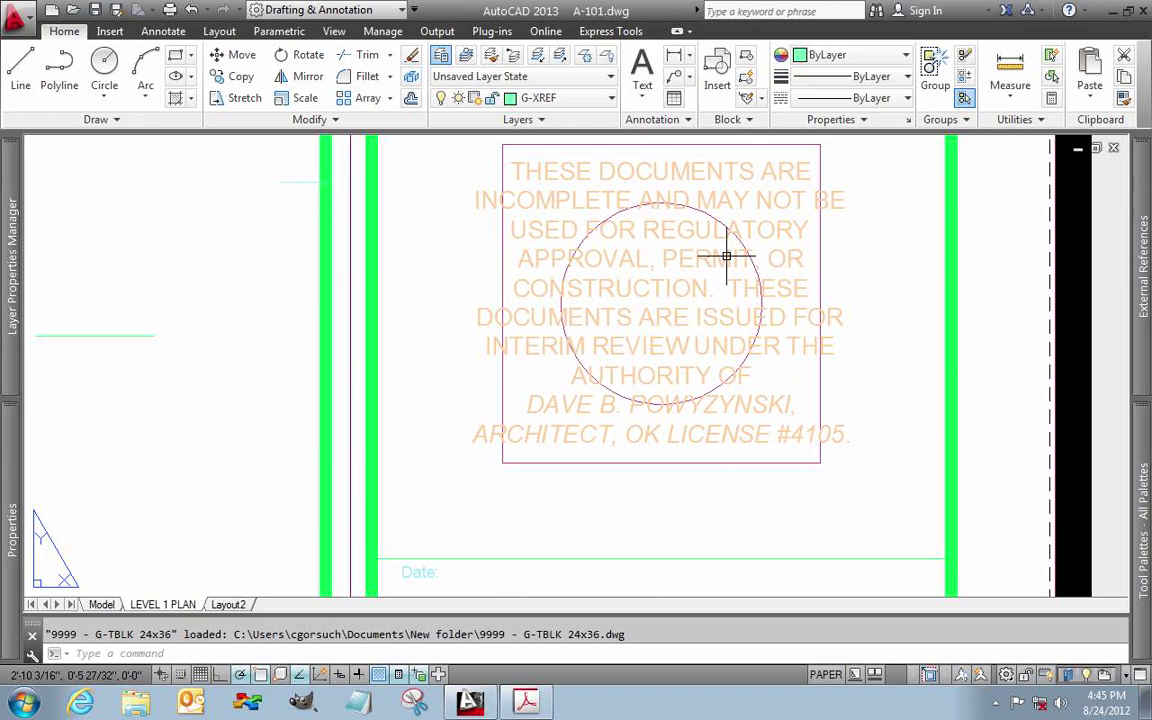
scroll(748, 402, "down", 8)
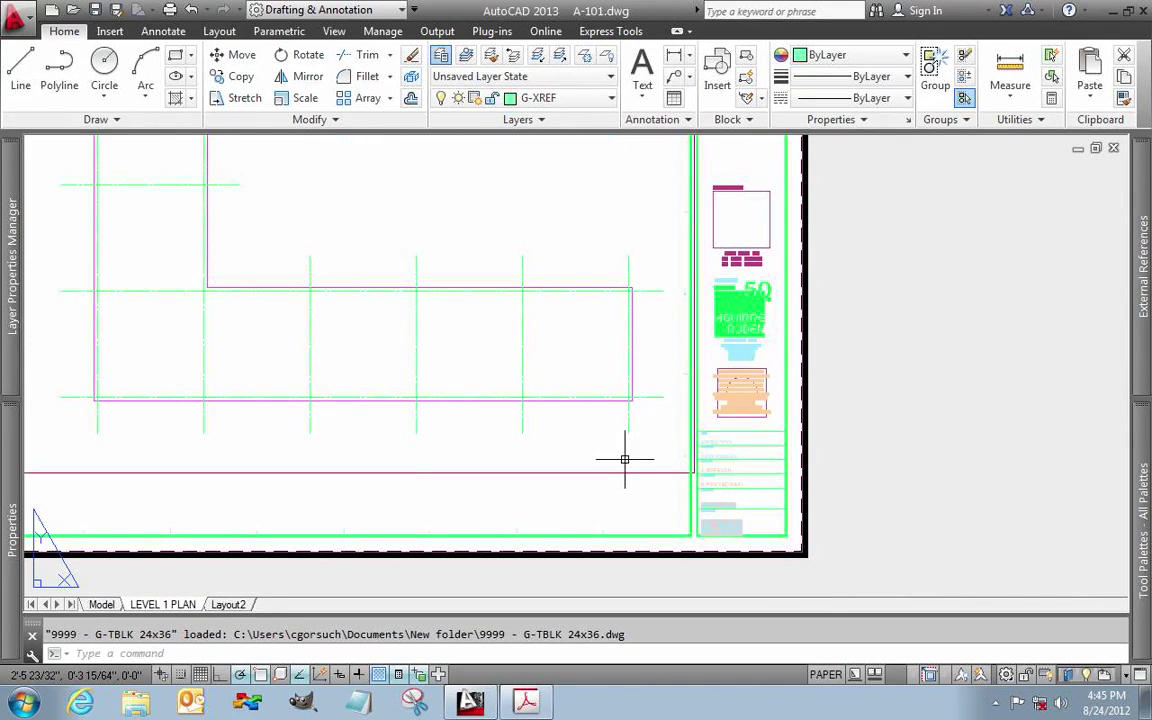
middle_click_drag(624, 459, 746, 458)
middle_click(746, 456)
middle_click(746, 456)
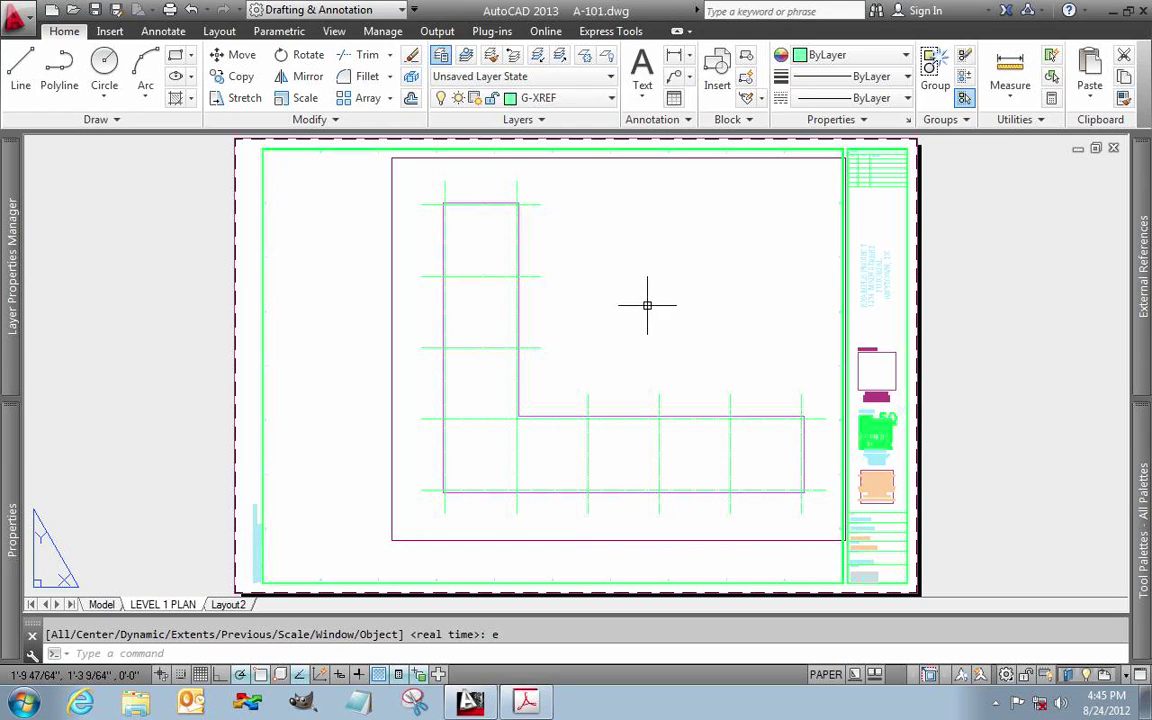
Plot the layout with current settings to A-101-LEVEL 1 PLAN.pdf in the PDF Files folder
left_click(146, 10)
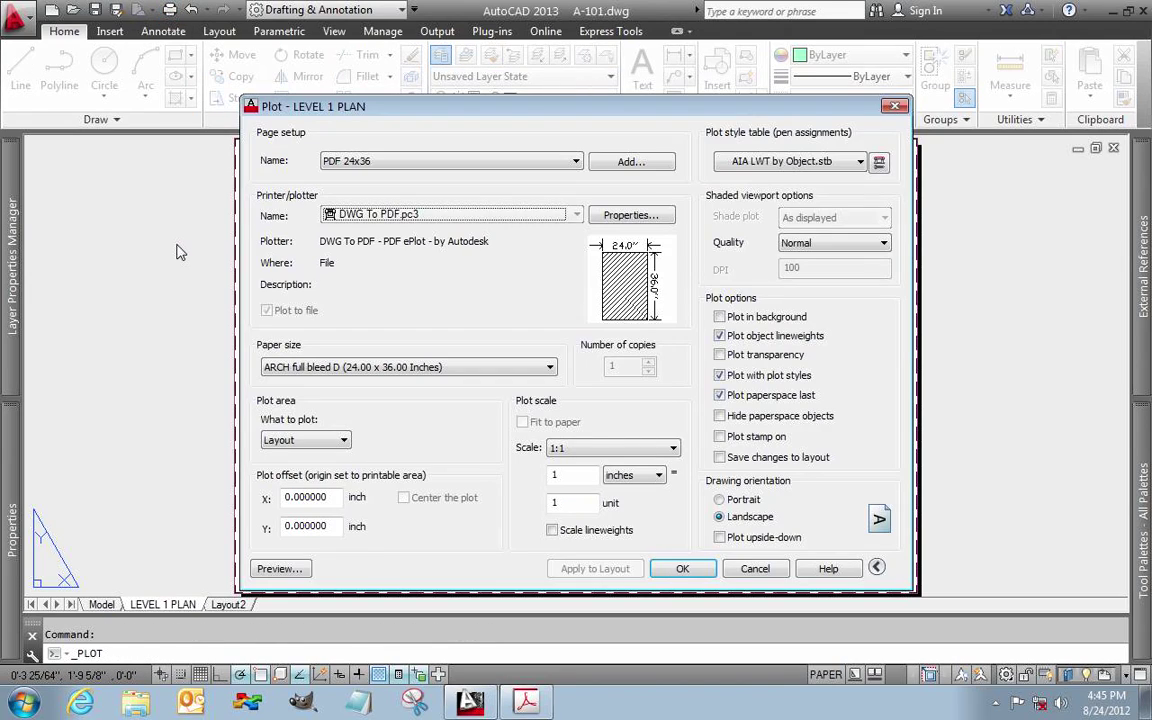
left_click(679, 569)
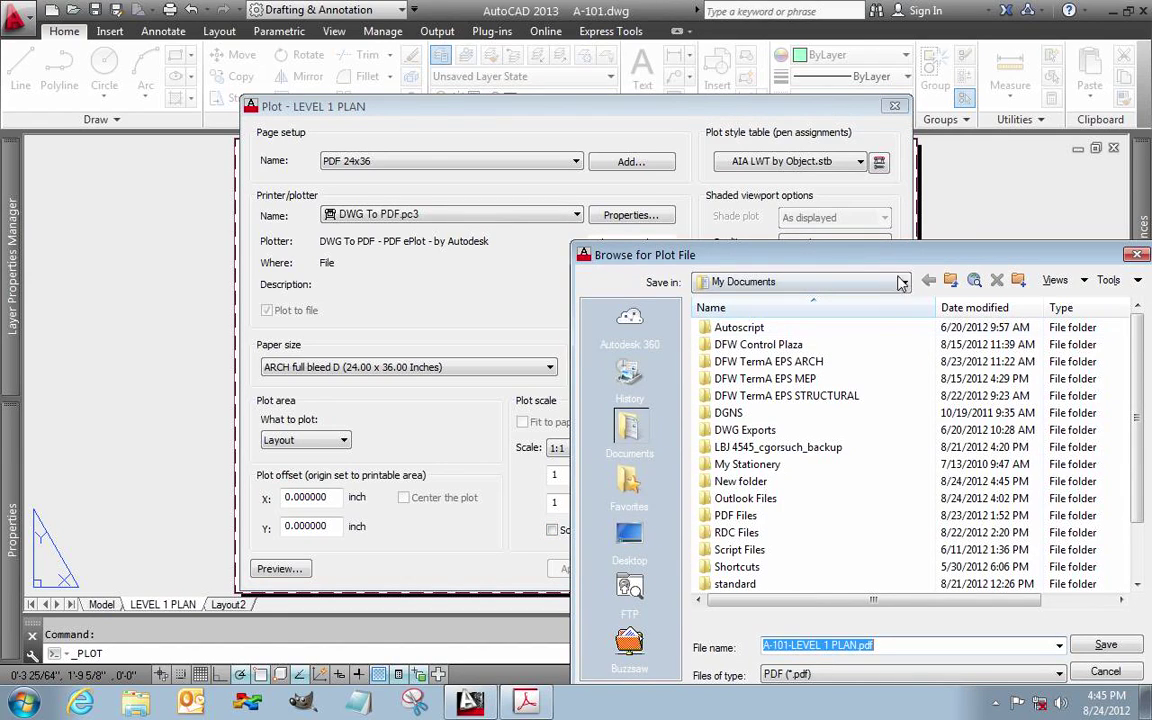
left_click_drag(900, 250, 712, 133)
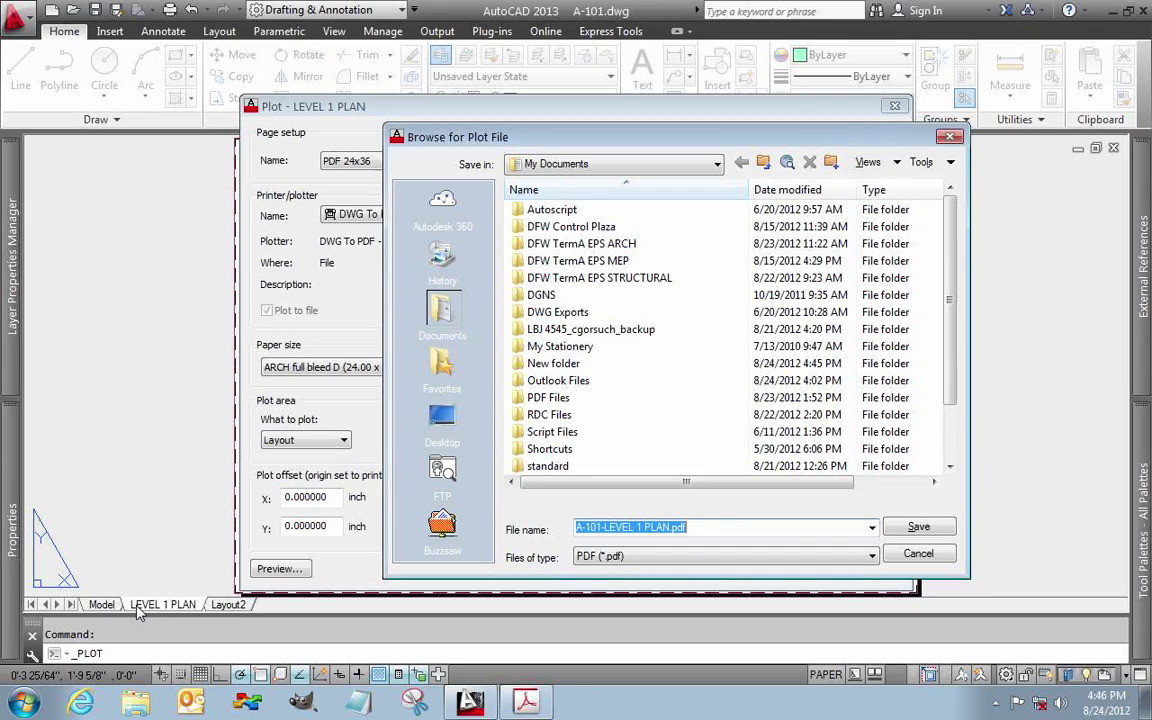
left_click(709, 526)
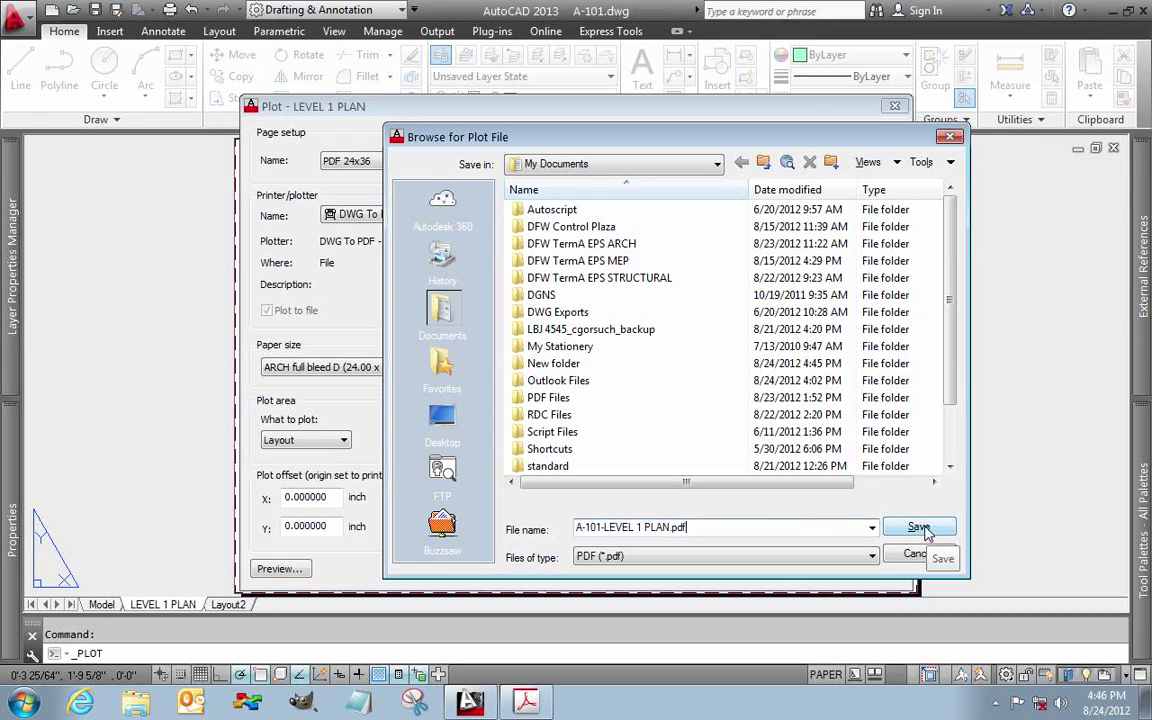
double_click(586, 400)
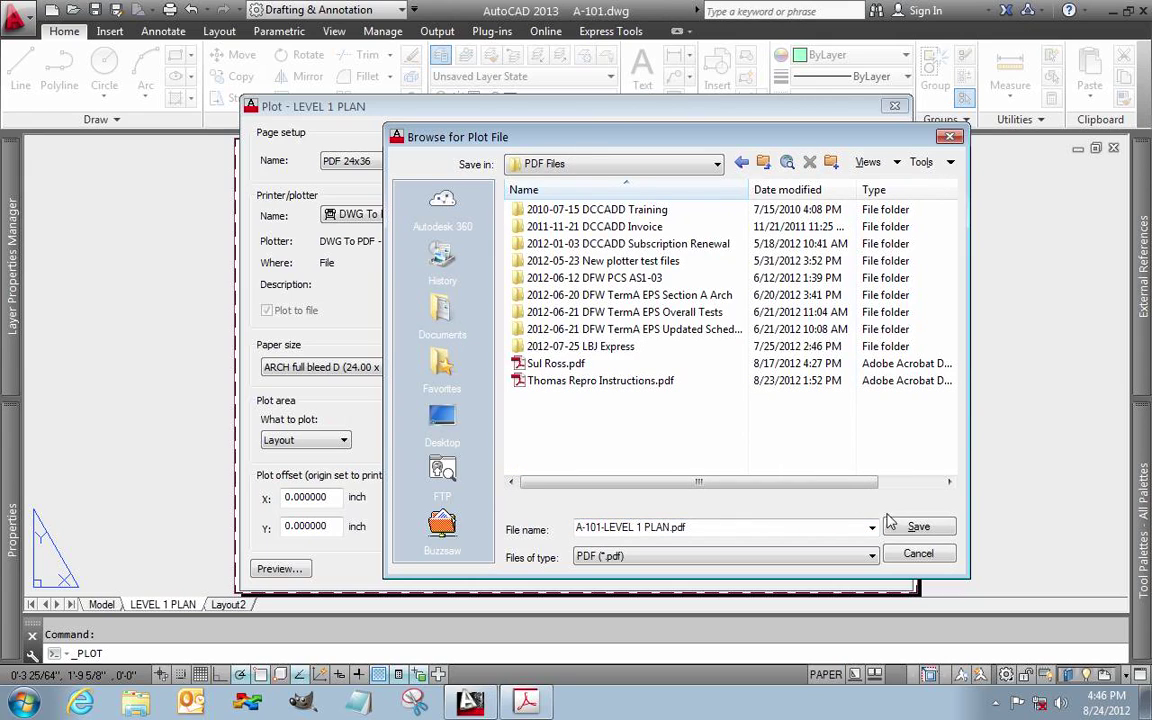
left_click(918, 528)
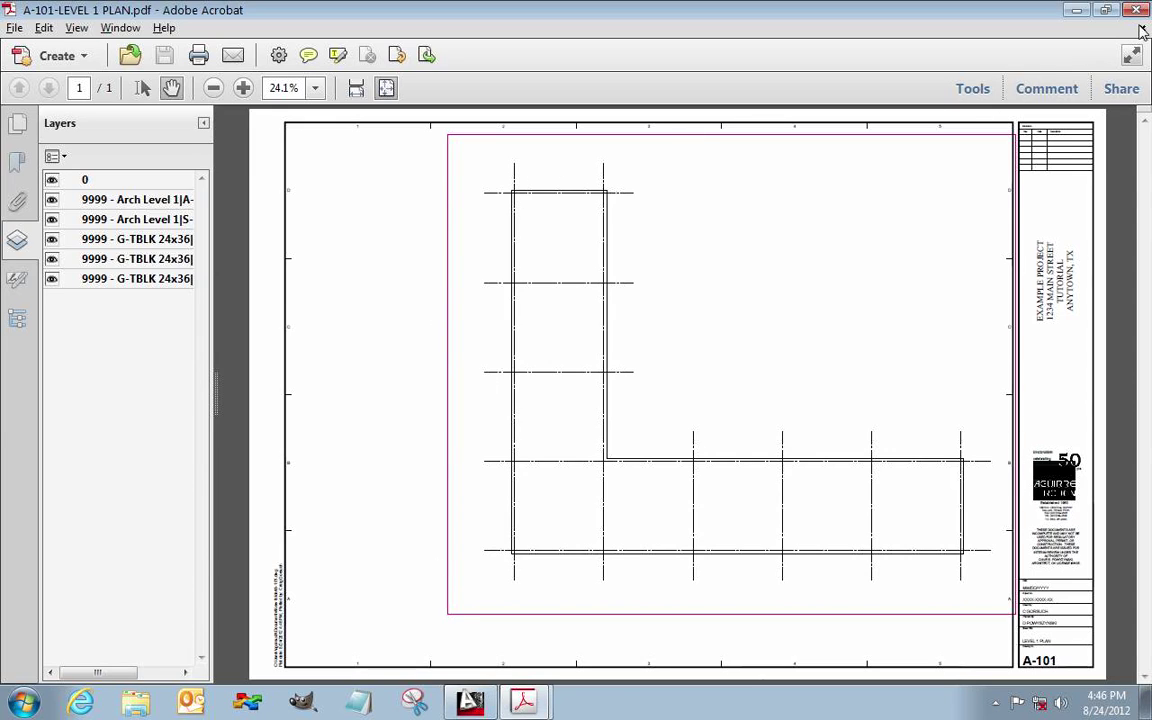
Minimize Acrobat after reviewing the plotted A-101 LEVEL 1 PLAN PDF
left_click(1076, 10)
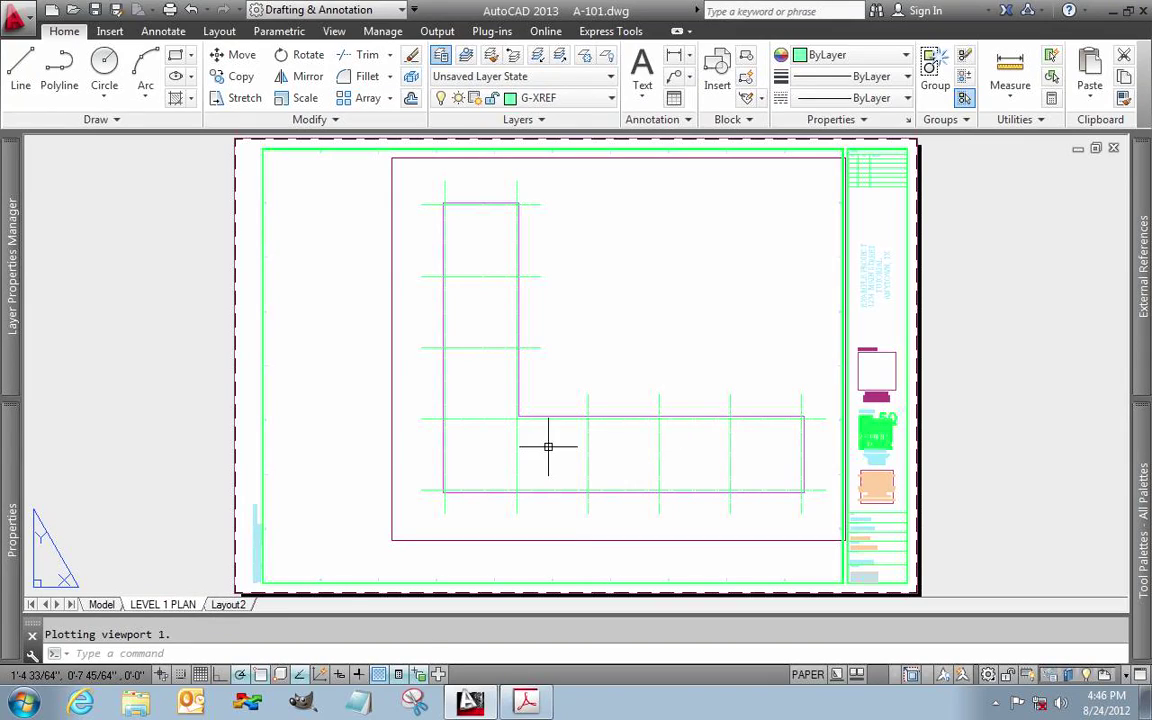
Close Acrobat from the taskbar and move the LEVEL 1 PLAN viewport to layer G-VPRT
right_click(520, 703)
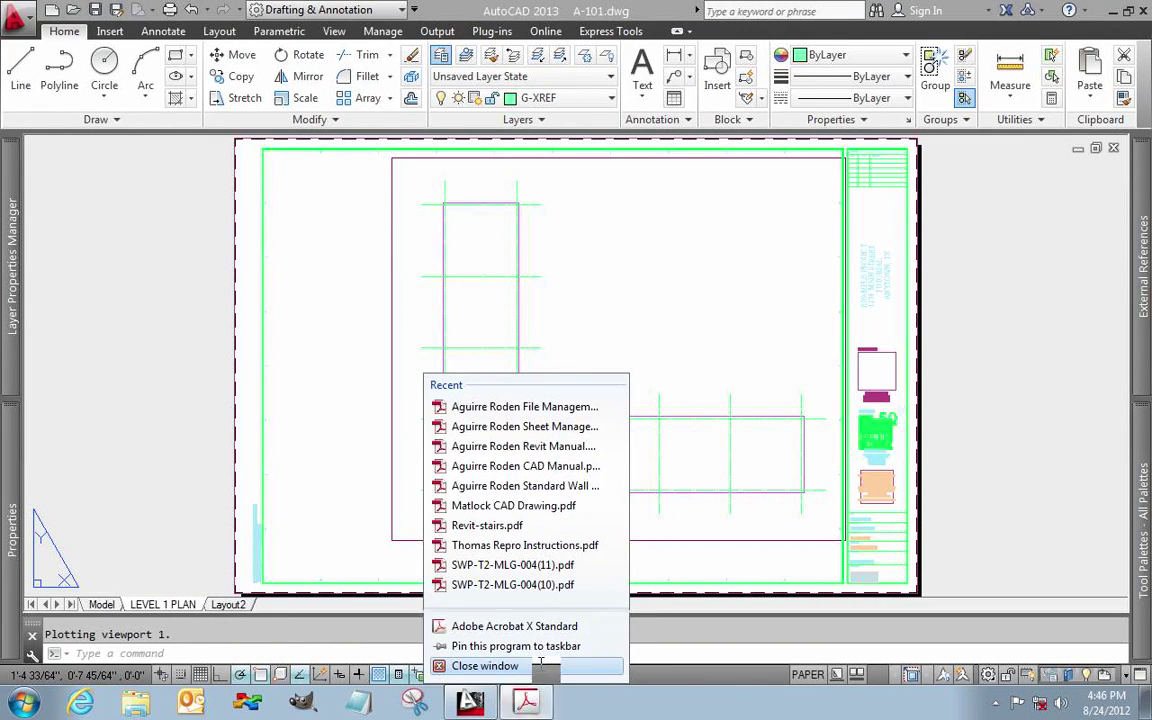
left_click(478, 666)
left_click(365, 180)
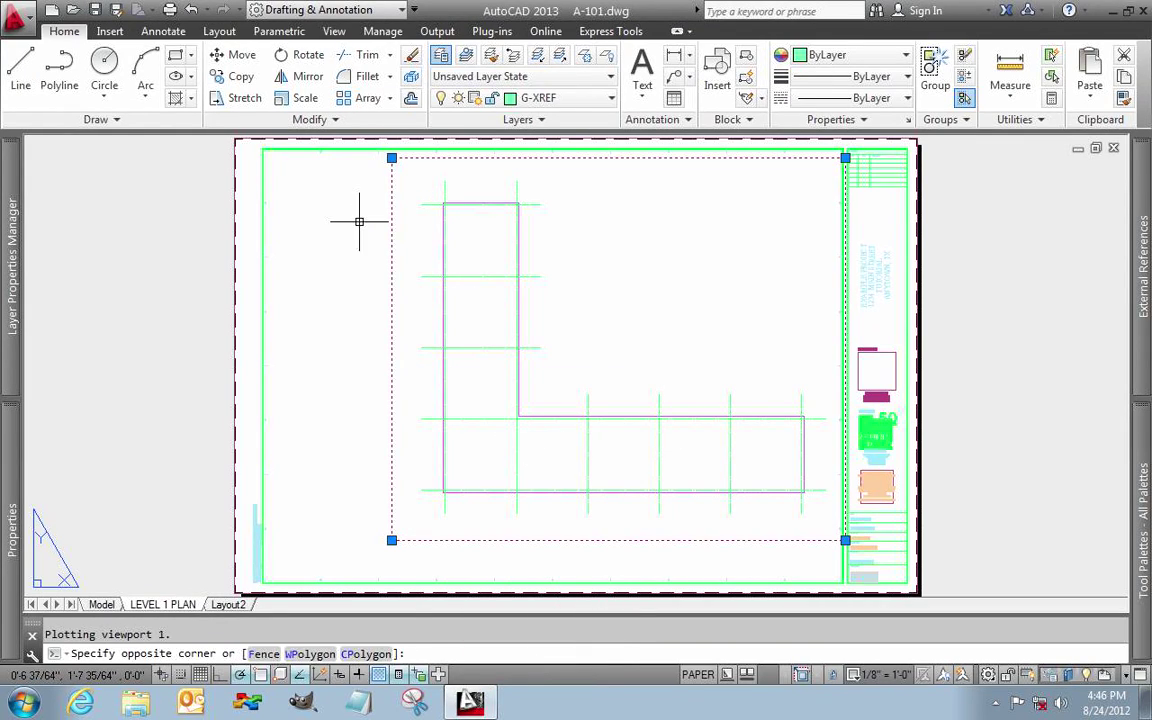
left_click(567, 98)
left_click(567, 98)
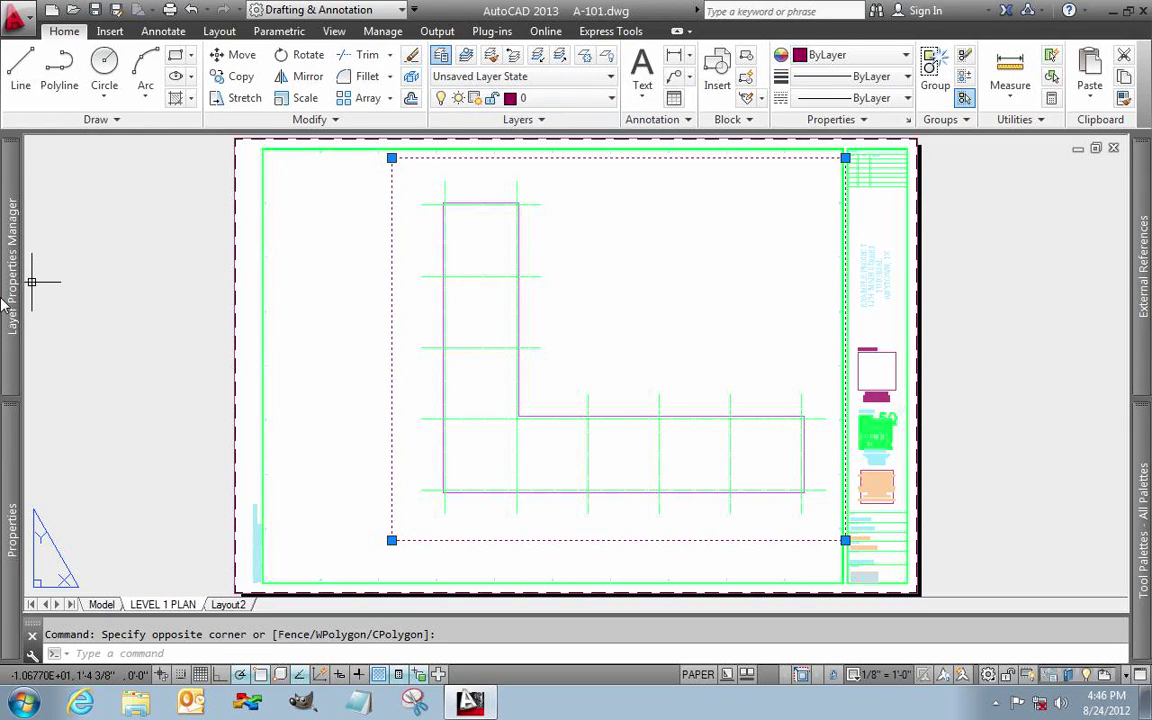
mouse_move(13, 308)
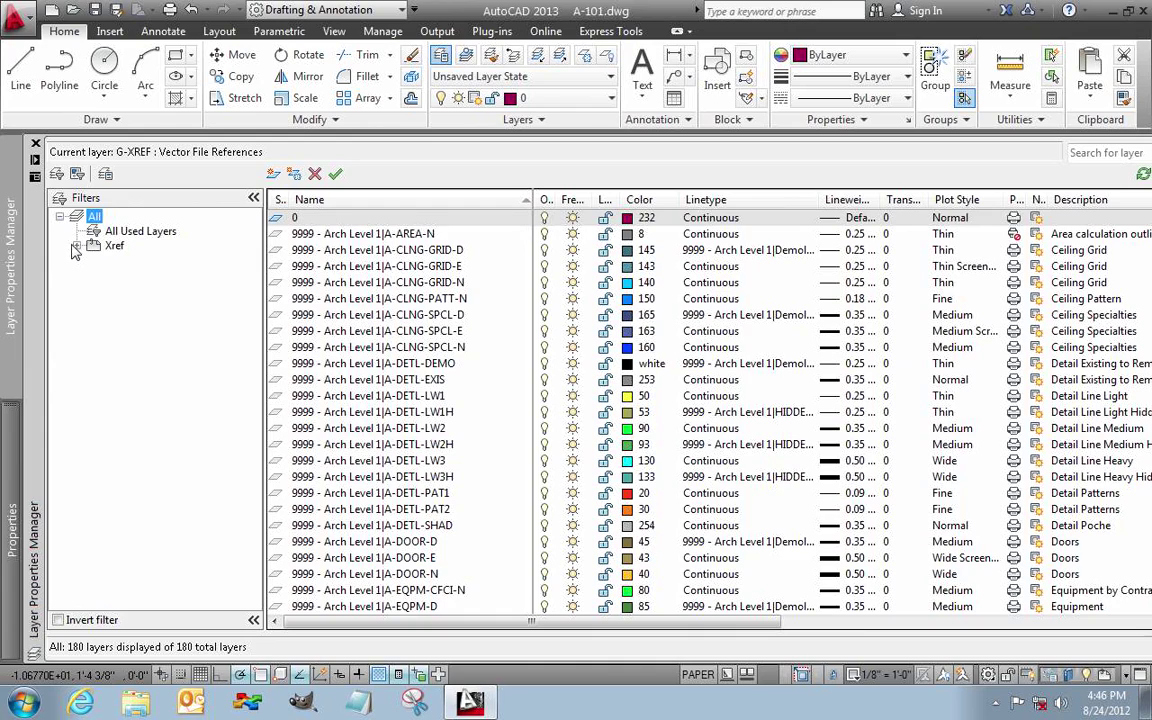
left_click(535, 100)
scroll(680, 162, "down", 15)
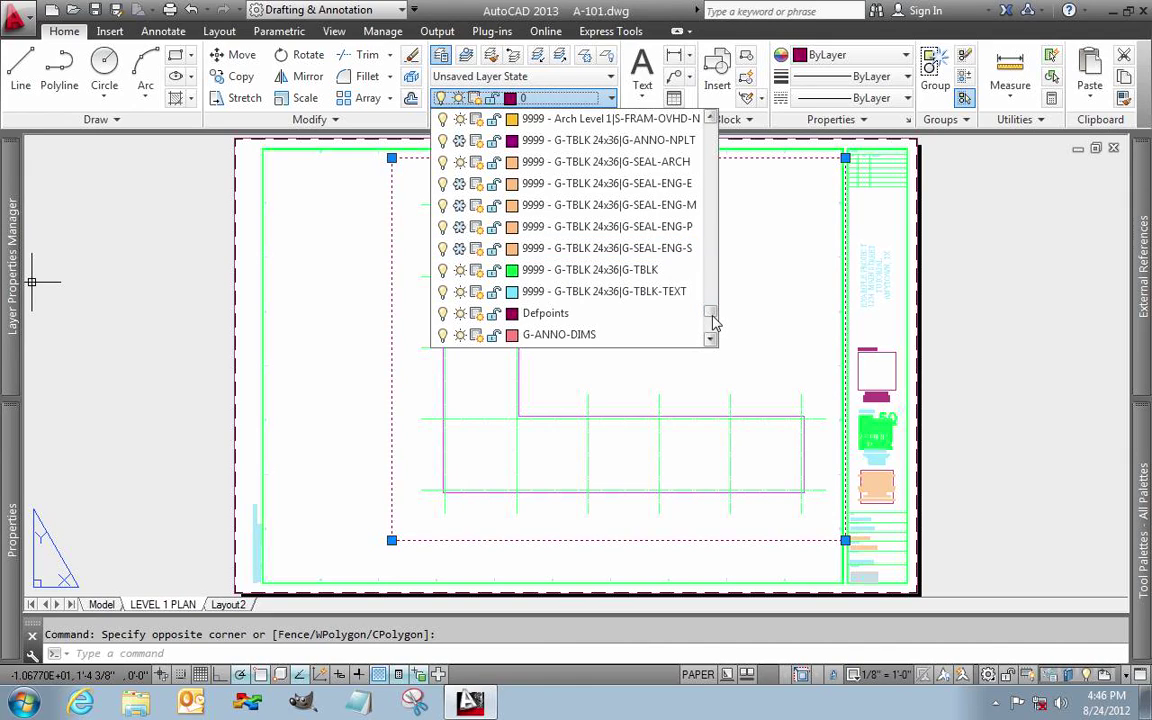
left_click_drag(713, 320, 716, 327)
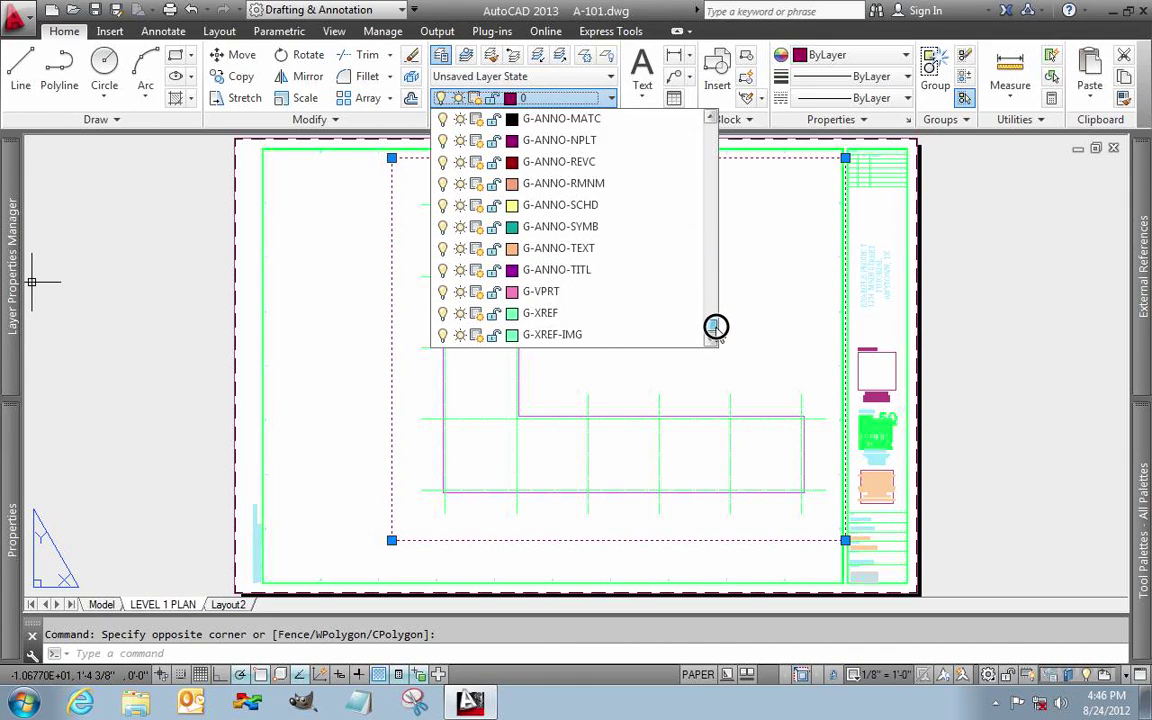
left_click(578, 296)
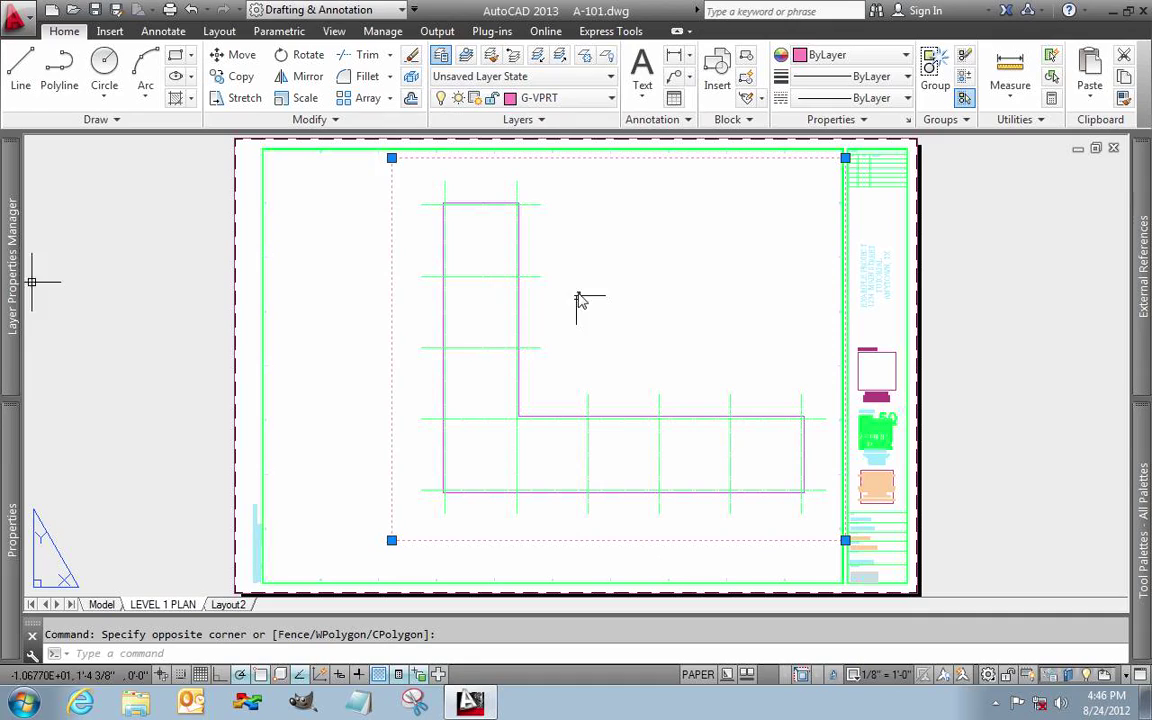
key("Escape")
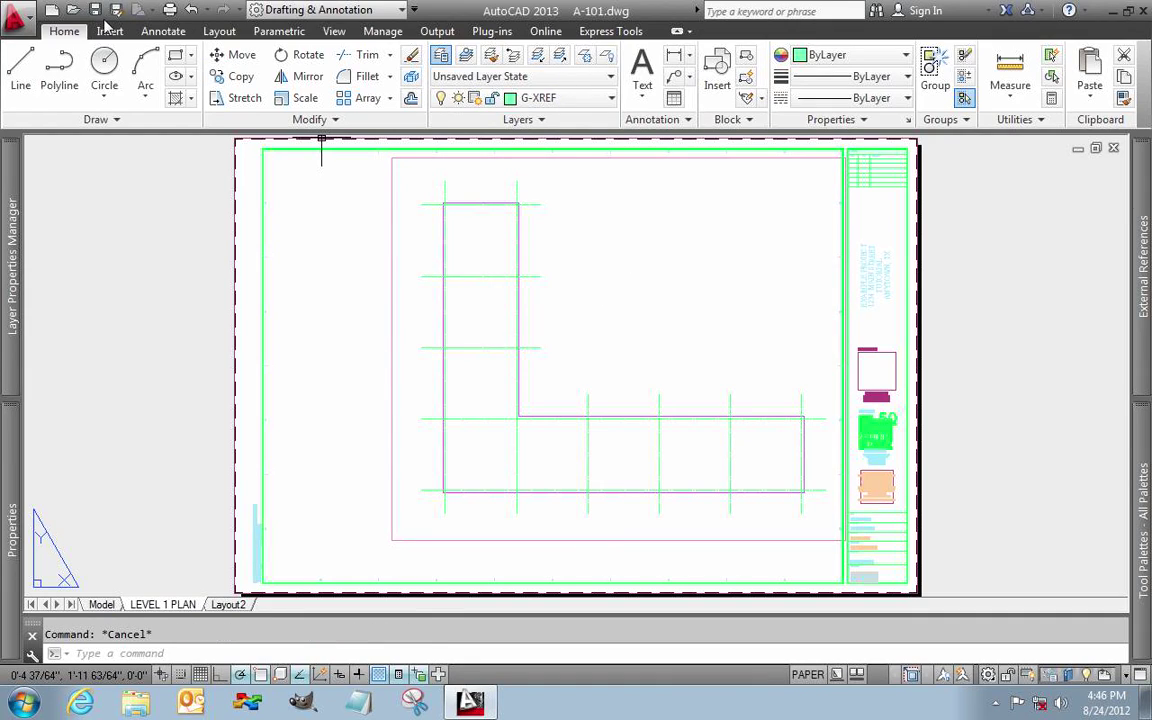
Replot the layout with the same settings, overwriting A-101-LEVEL 1 PLAN.pdf
left_click(170, 10)
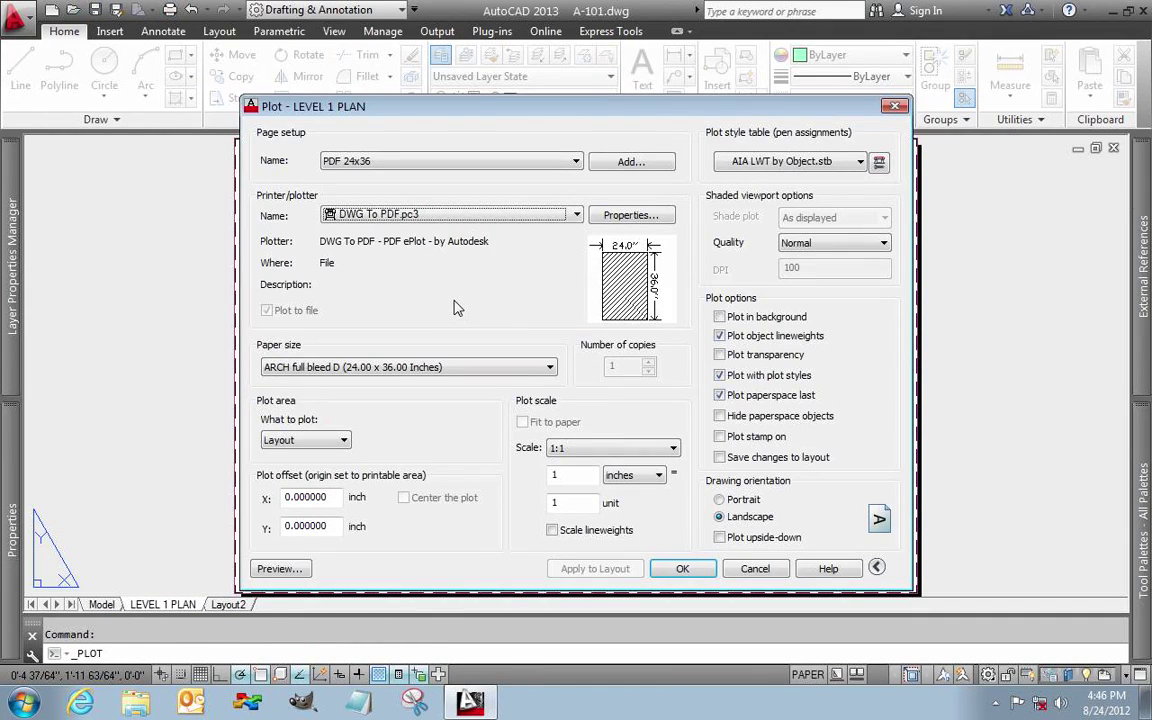
left_click(692, 570)
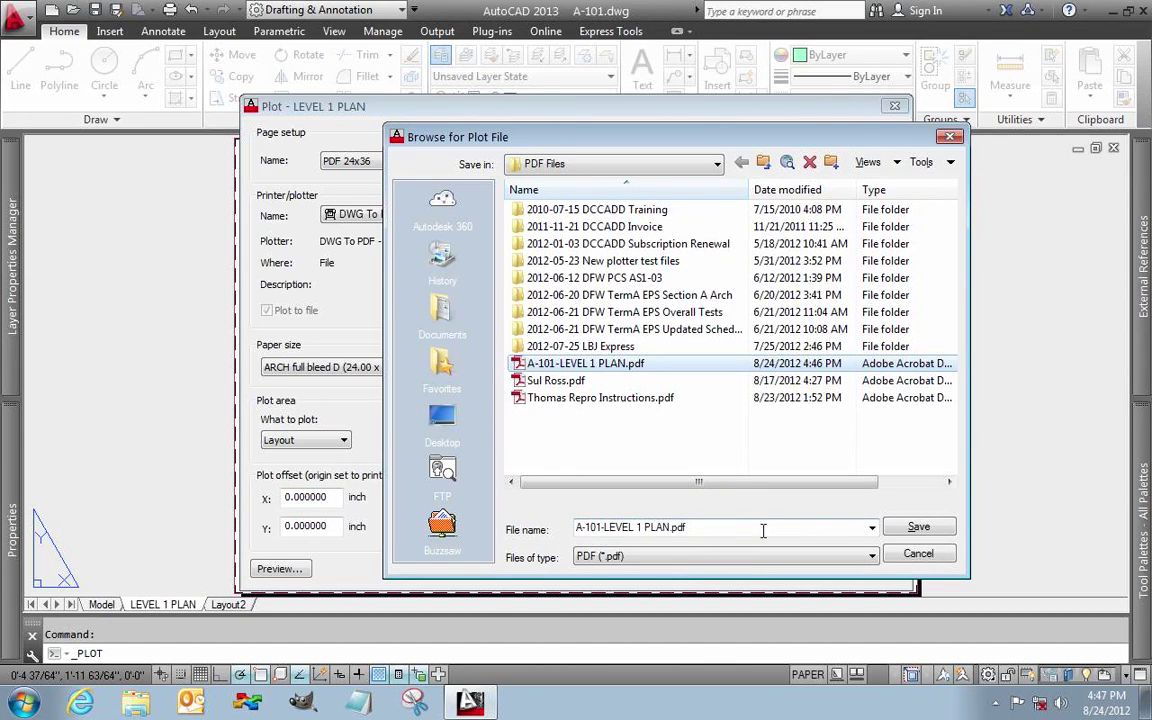
left_click(918, 526)
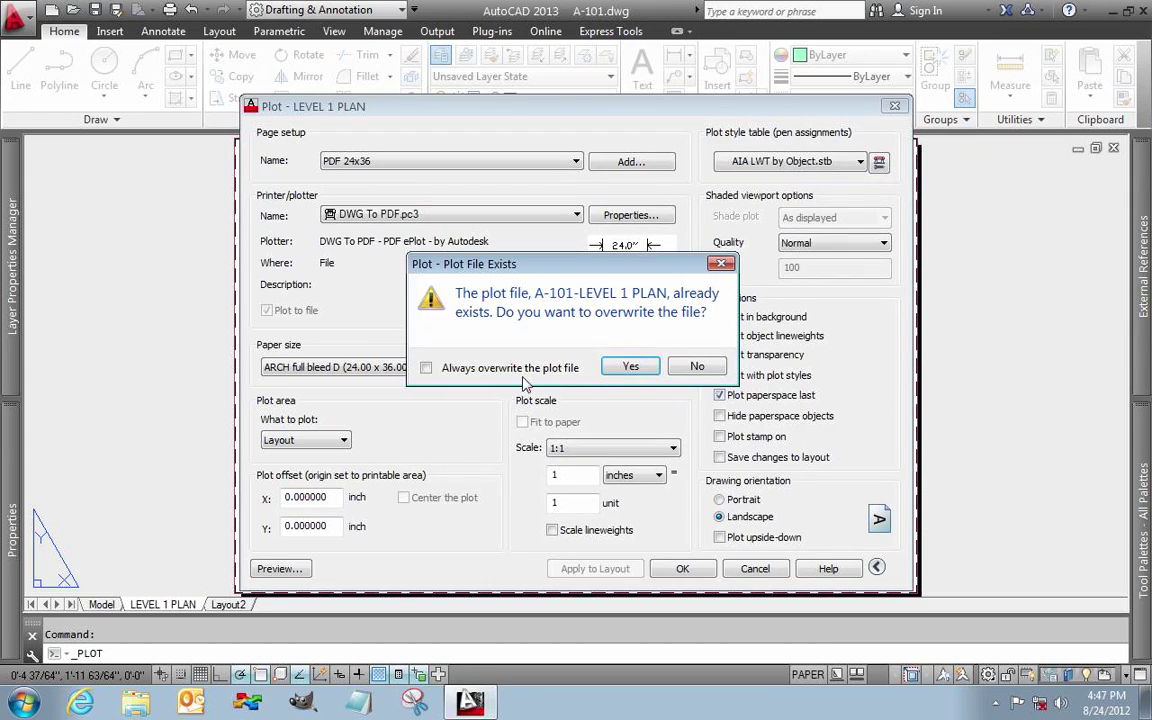
left_click(630, 367)
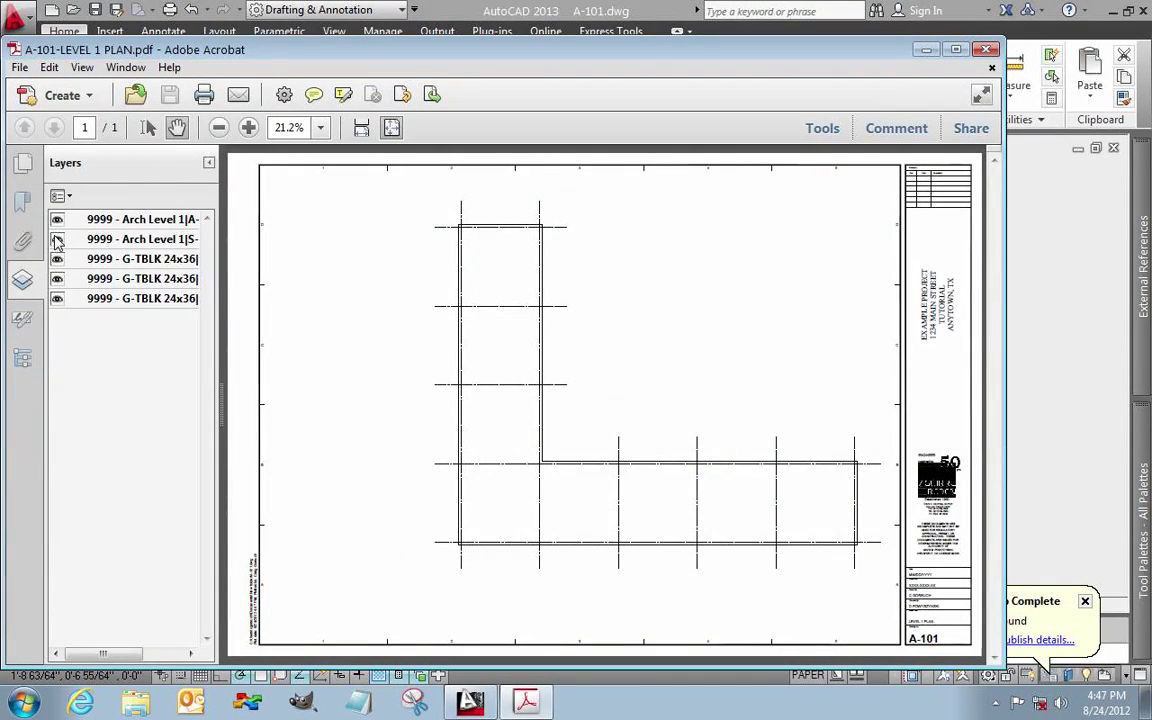
Hide the PDF's Layers panel, check the sheet has no viewport outline, and close Acrobat
left_click(22, 280)
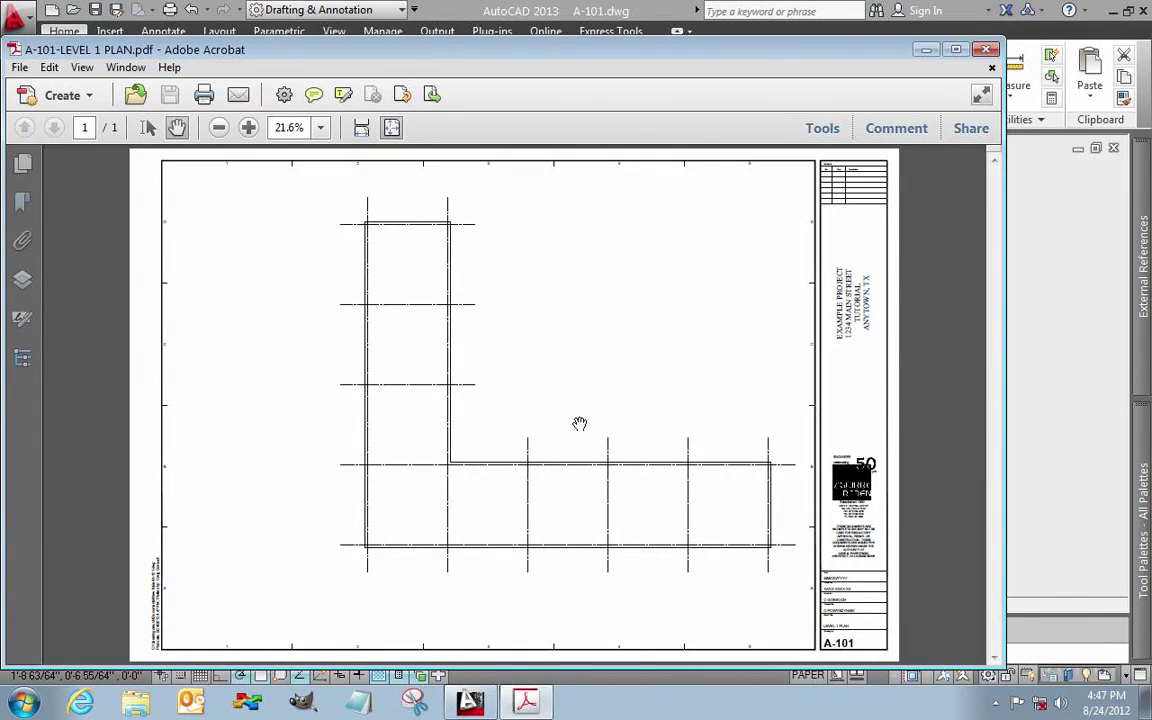
left_click(986, 50)
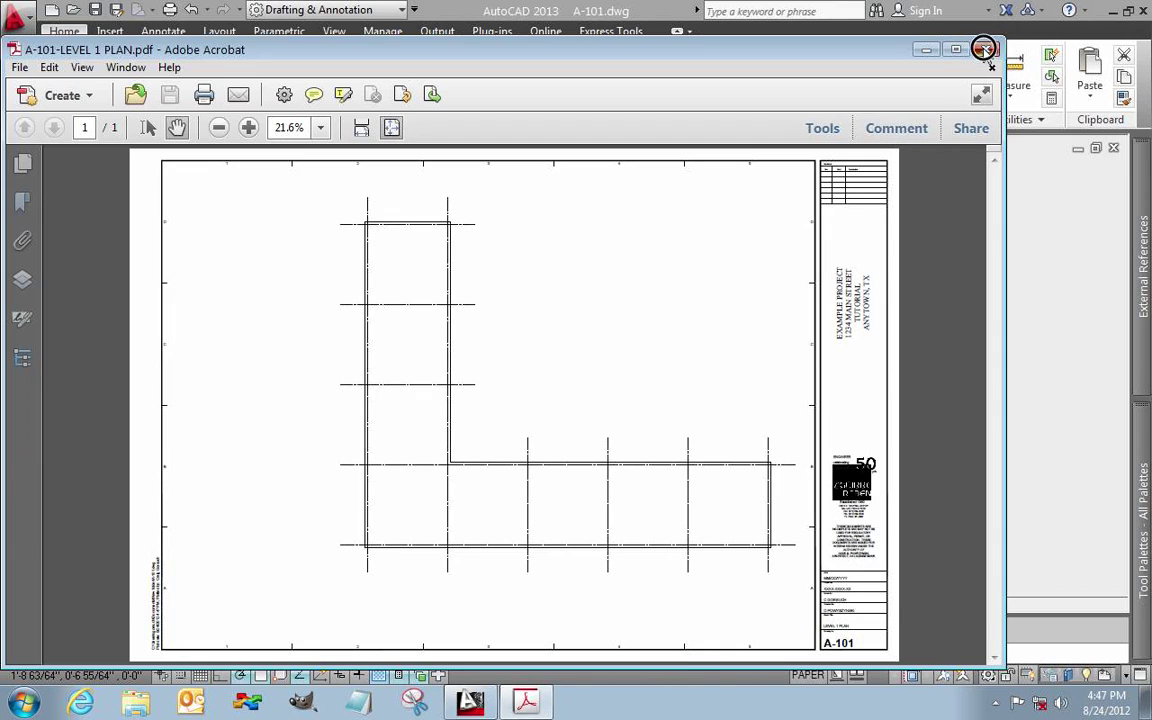